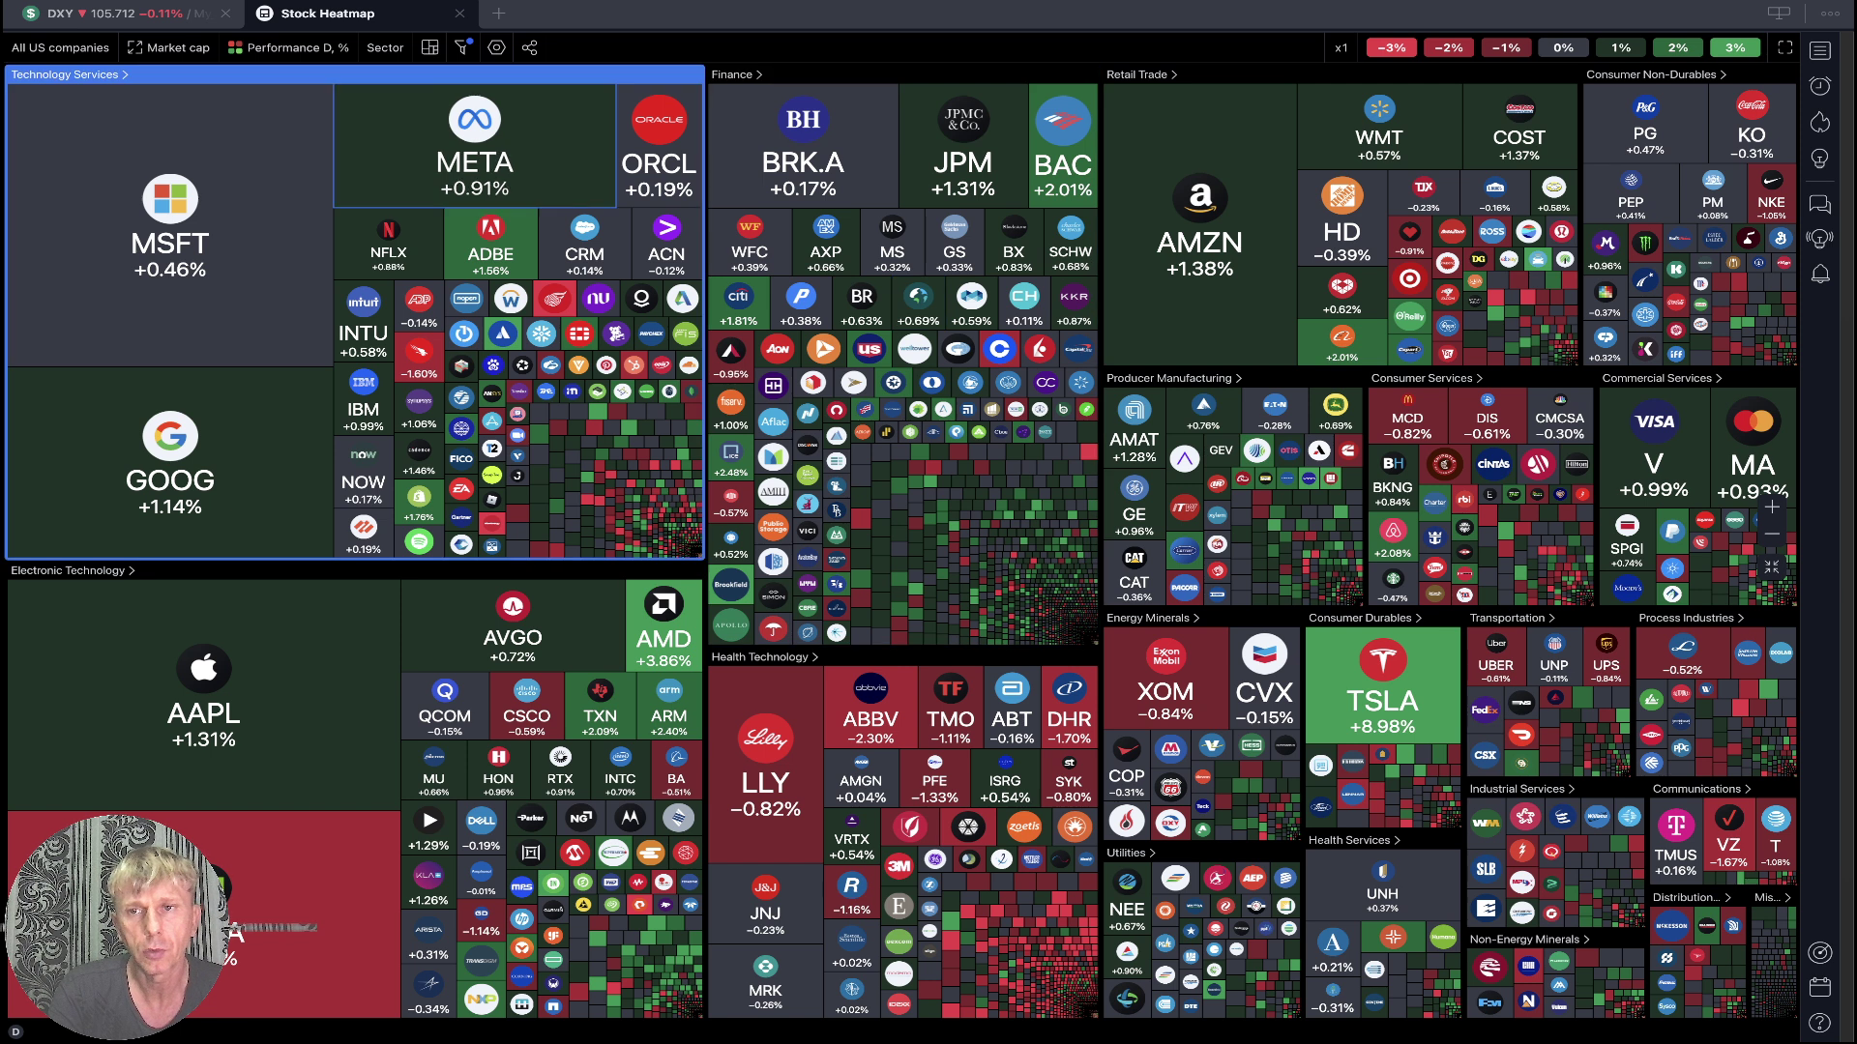
Close the stock heatmap and examine the recent candles on the DXY daily chart.
{"action": "left_click", "coordinate": [459, 13]}
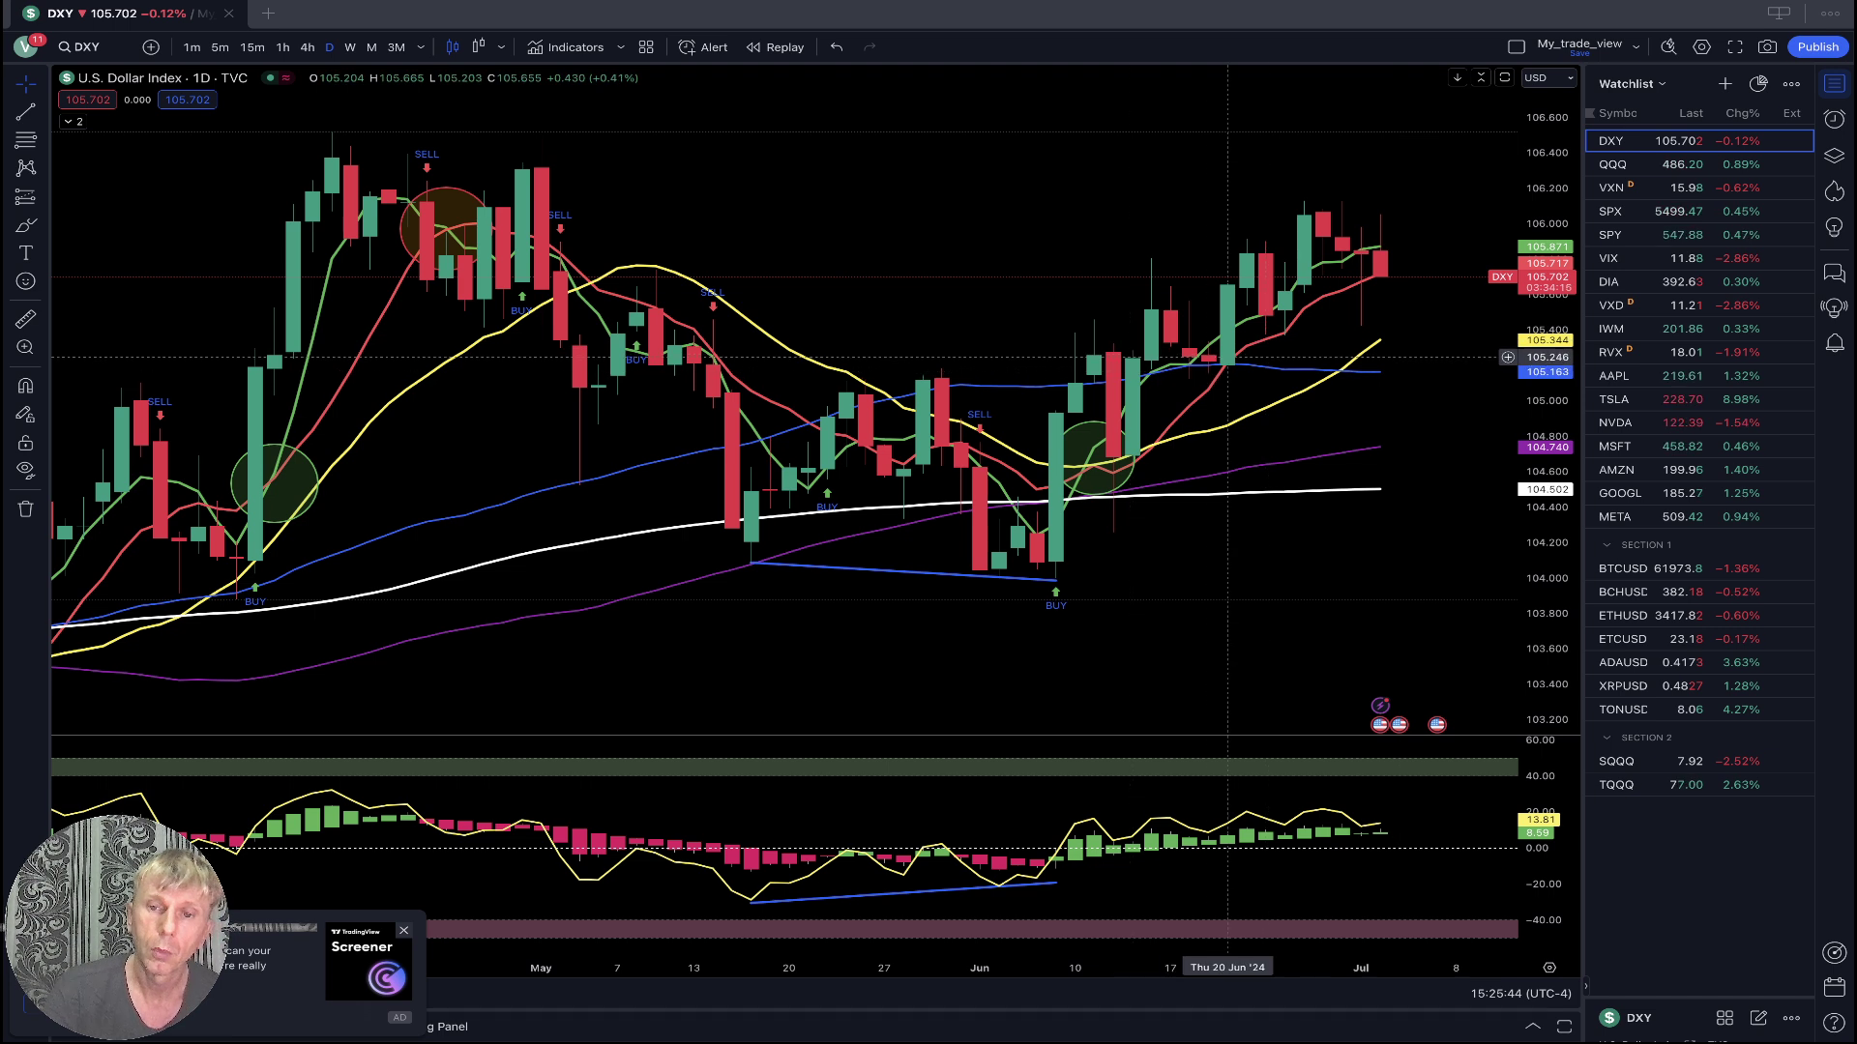
{"action": "left_click", "coordinate": [1284, 329]}
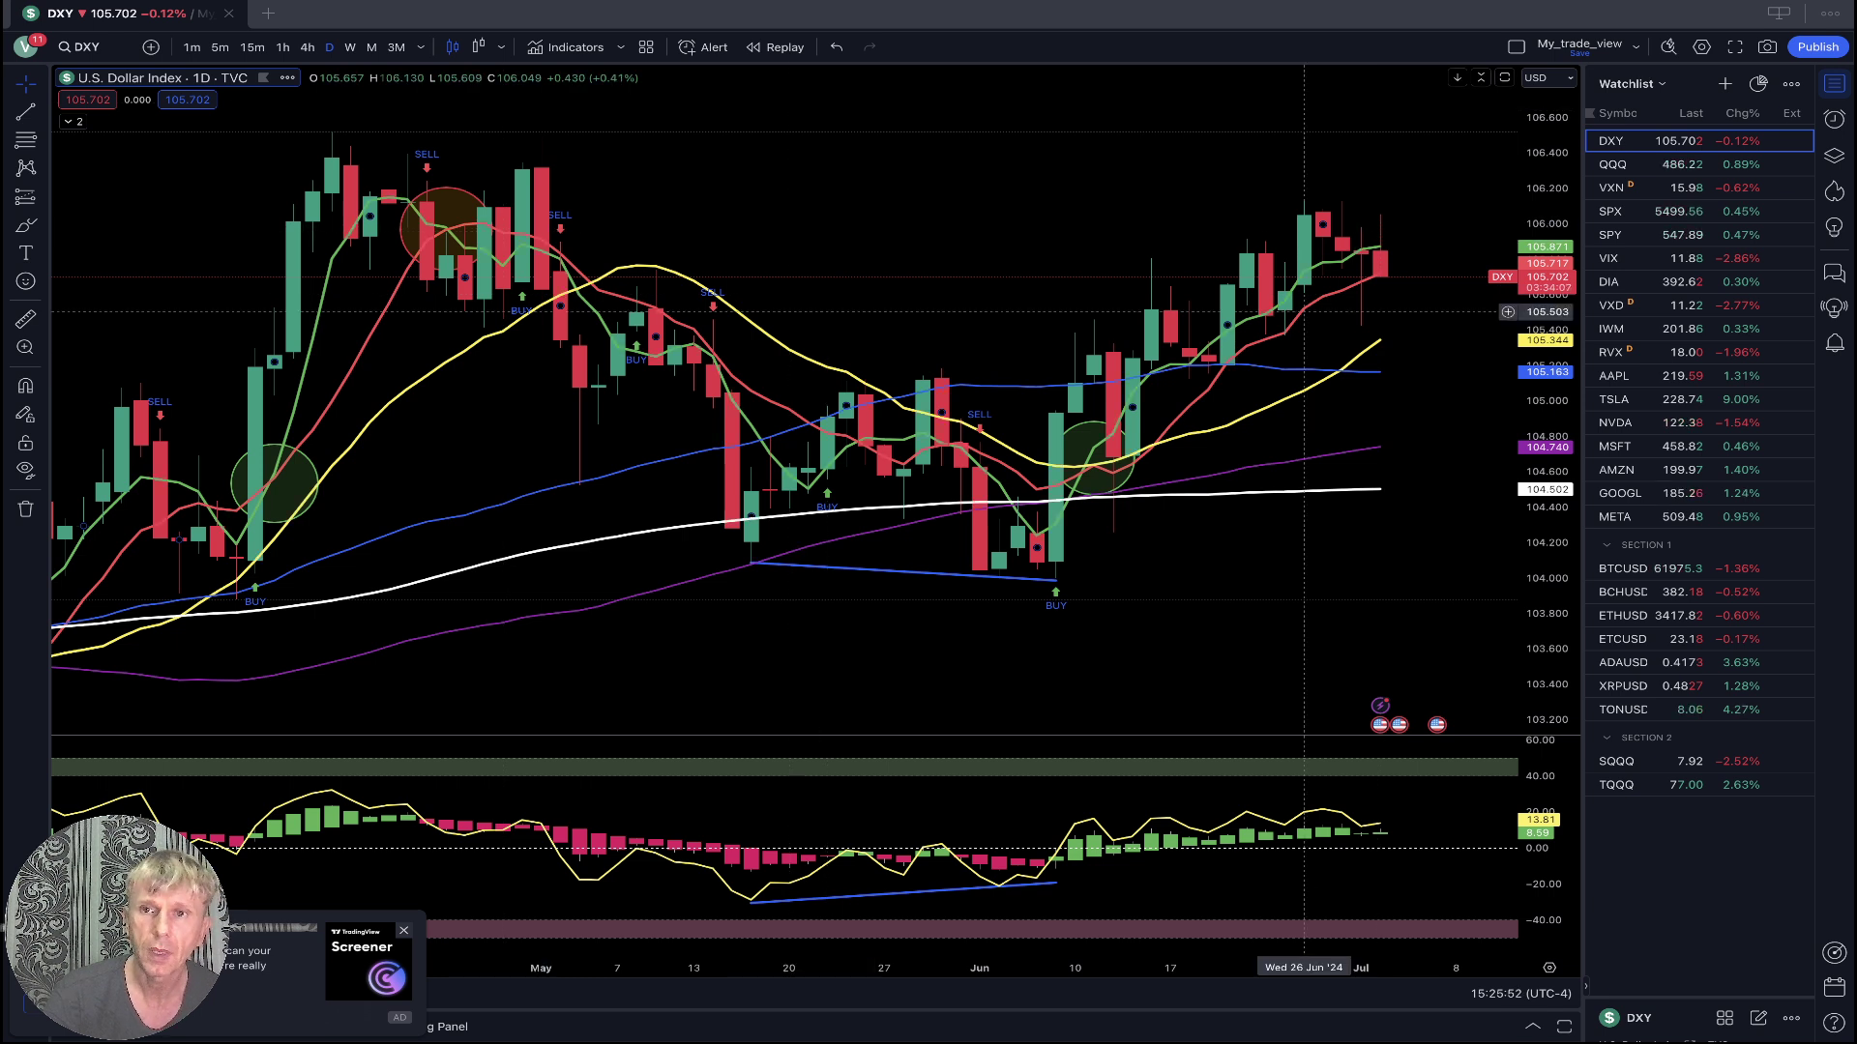
Open the QQQ daily chart and delete the old blue trendline from its oscillator pane.
{"action": "left_click", "coordinate": [1624, 164]}
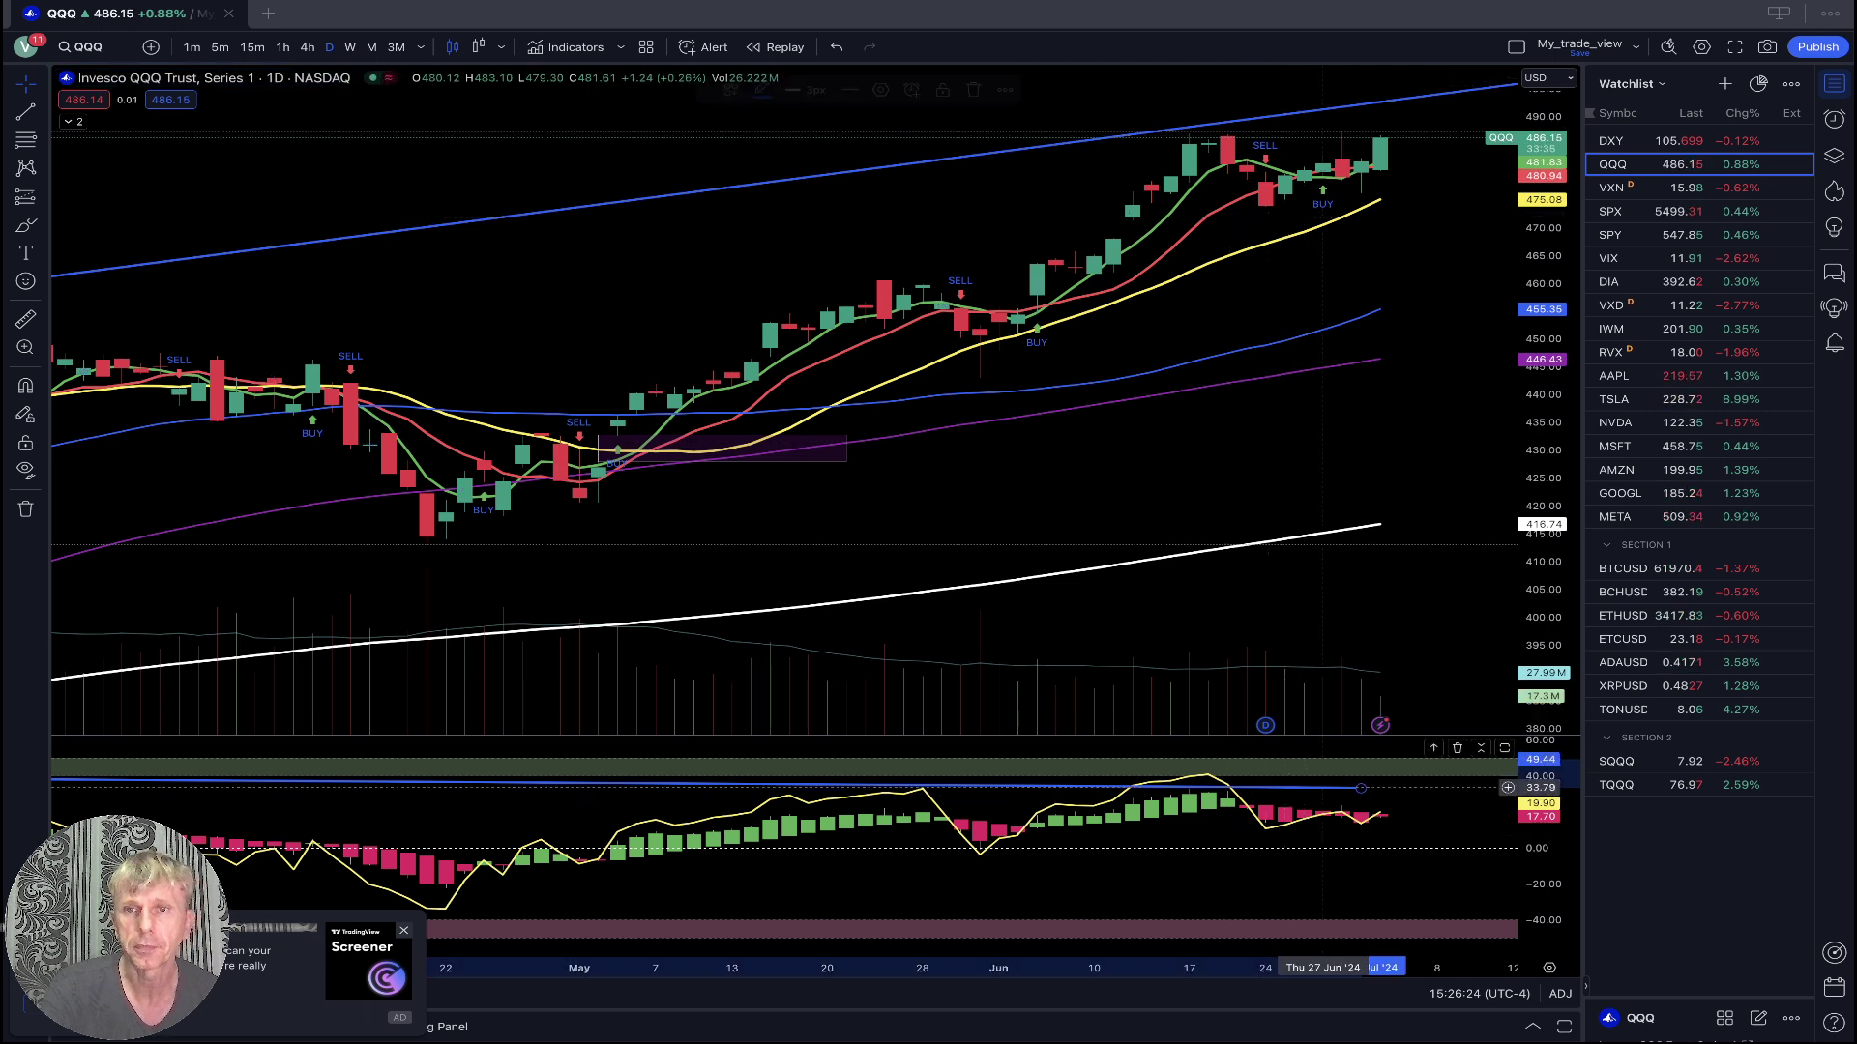
{"action": "left_click", "coordinate": [1310, 786]}
{"action": "left_click", "coordinate": [1311, 786]}
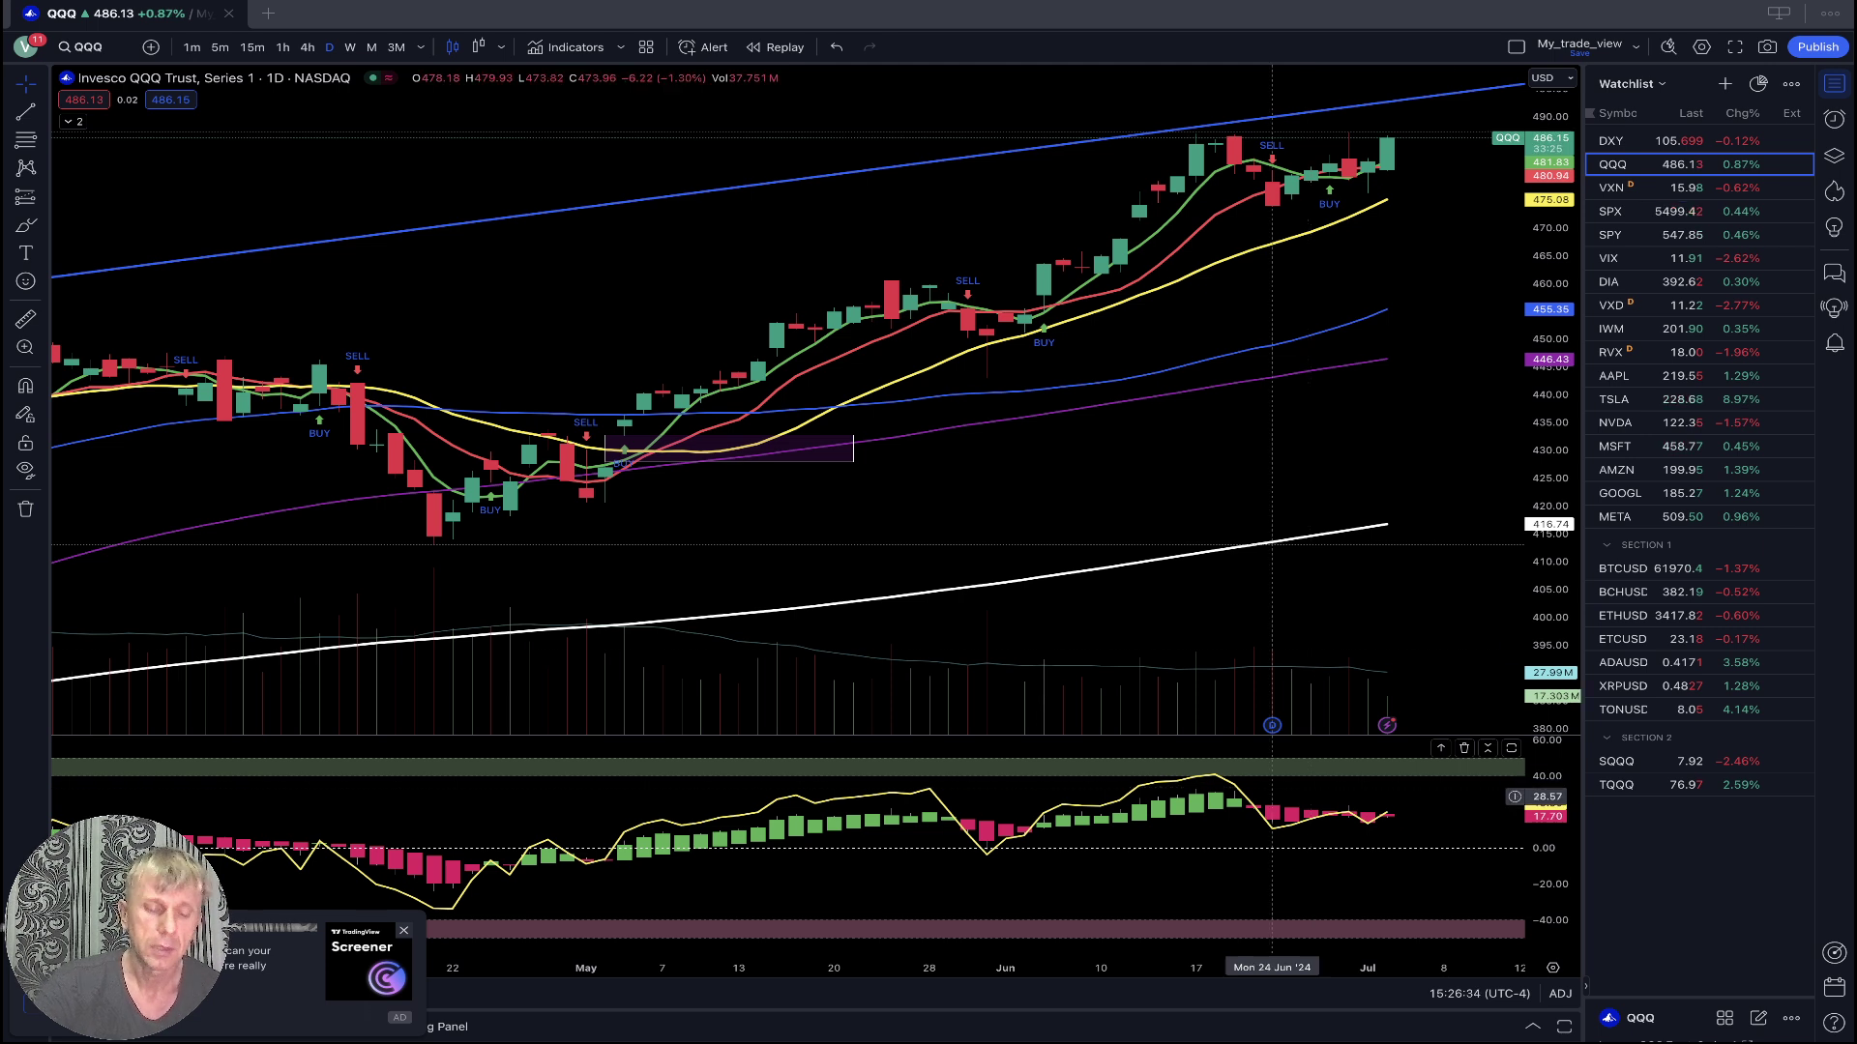
Examine the QQQ chart on the 4-hour and 1-hour timeframes.
{"action": "left_click", "coordinate": [307, 47]}
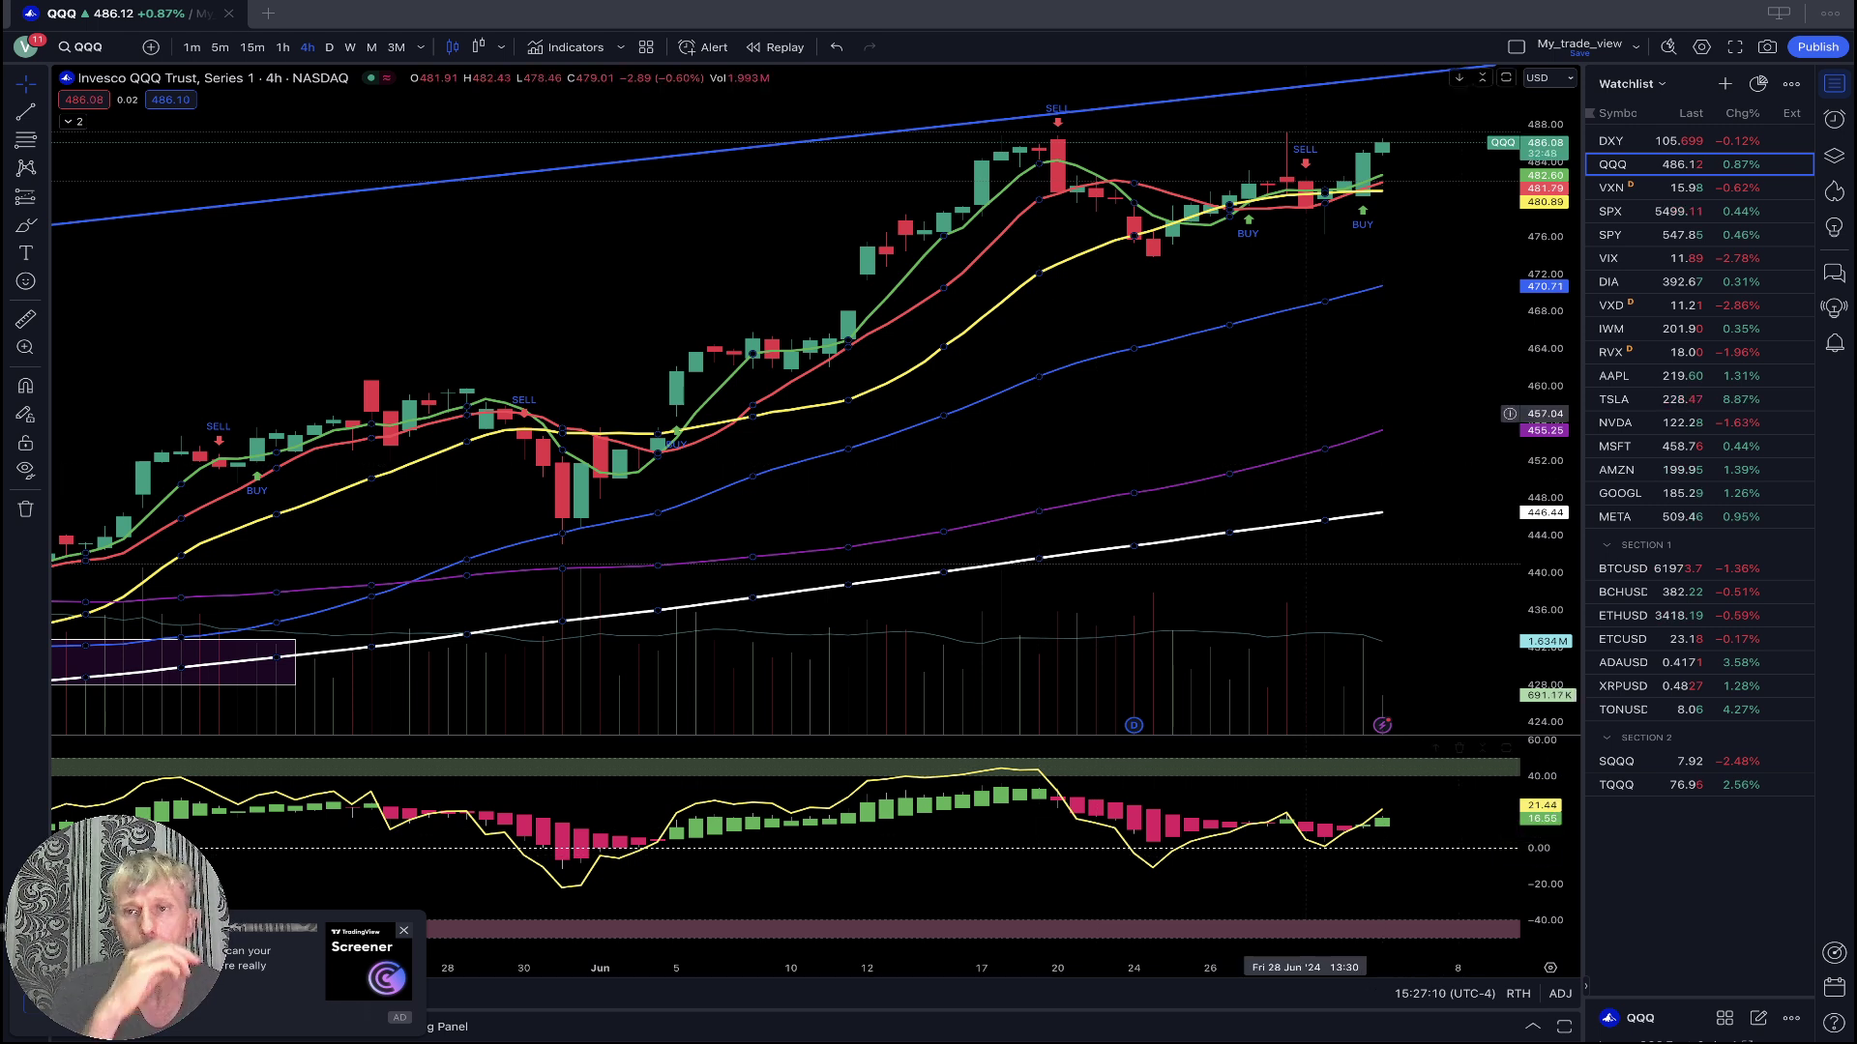
{"action": "left_click", "coordinate": [282, 46]}
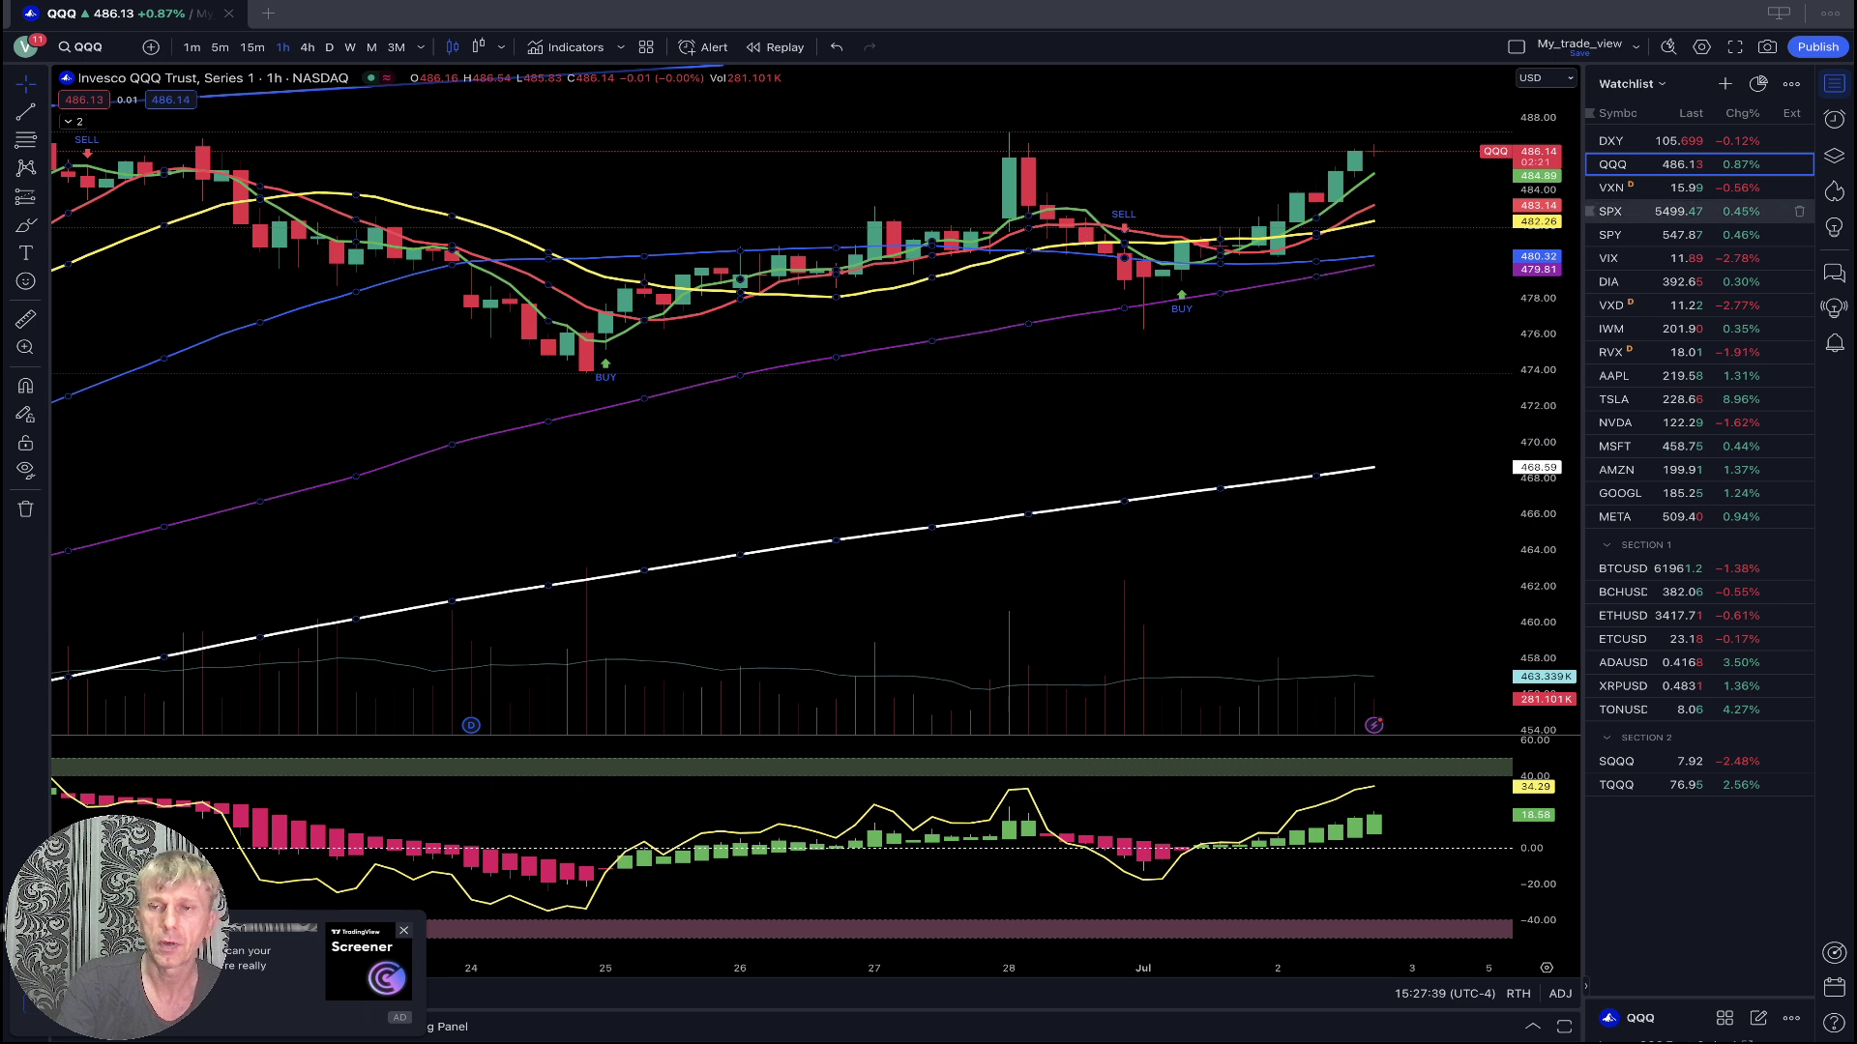
Examine SPX on the 1-hour, 4-hour and daily timeframes, and VIX on the daily timeframe.
{"action": "left_click", "coordinate": [1610, 211]}
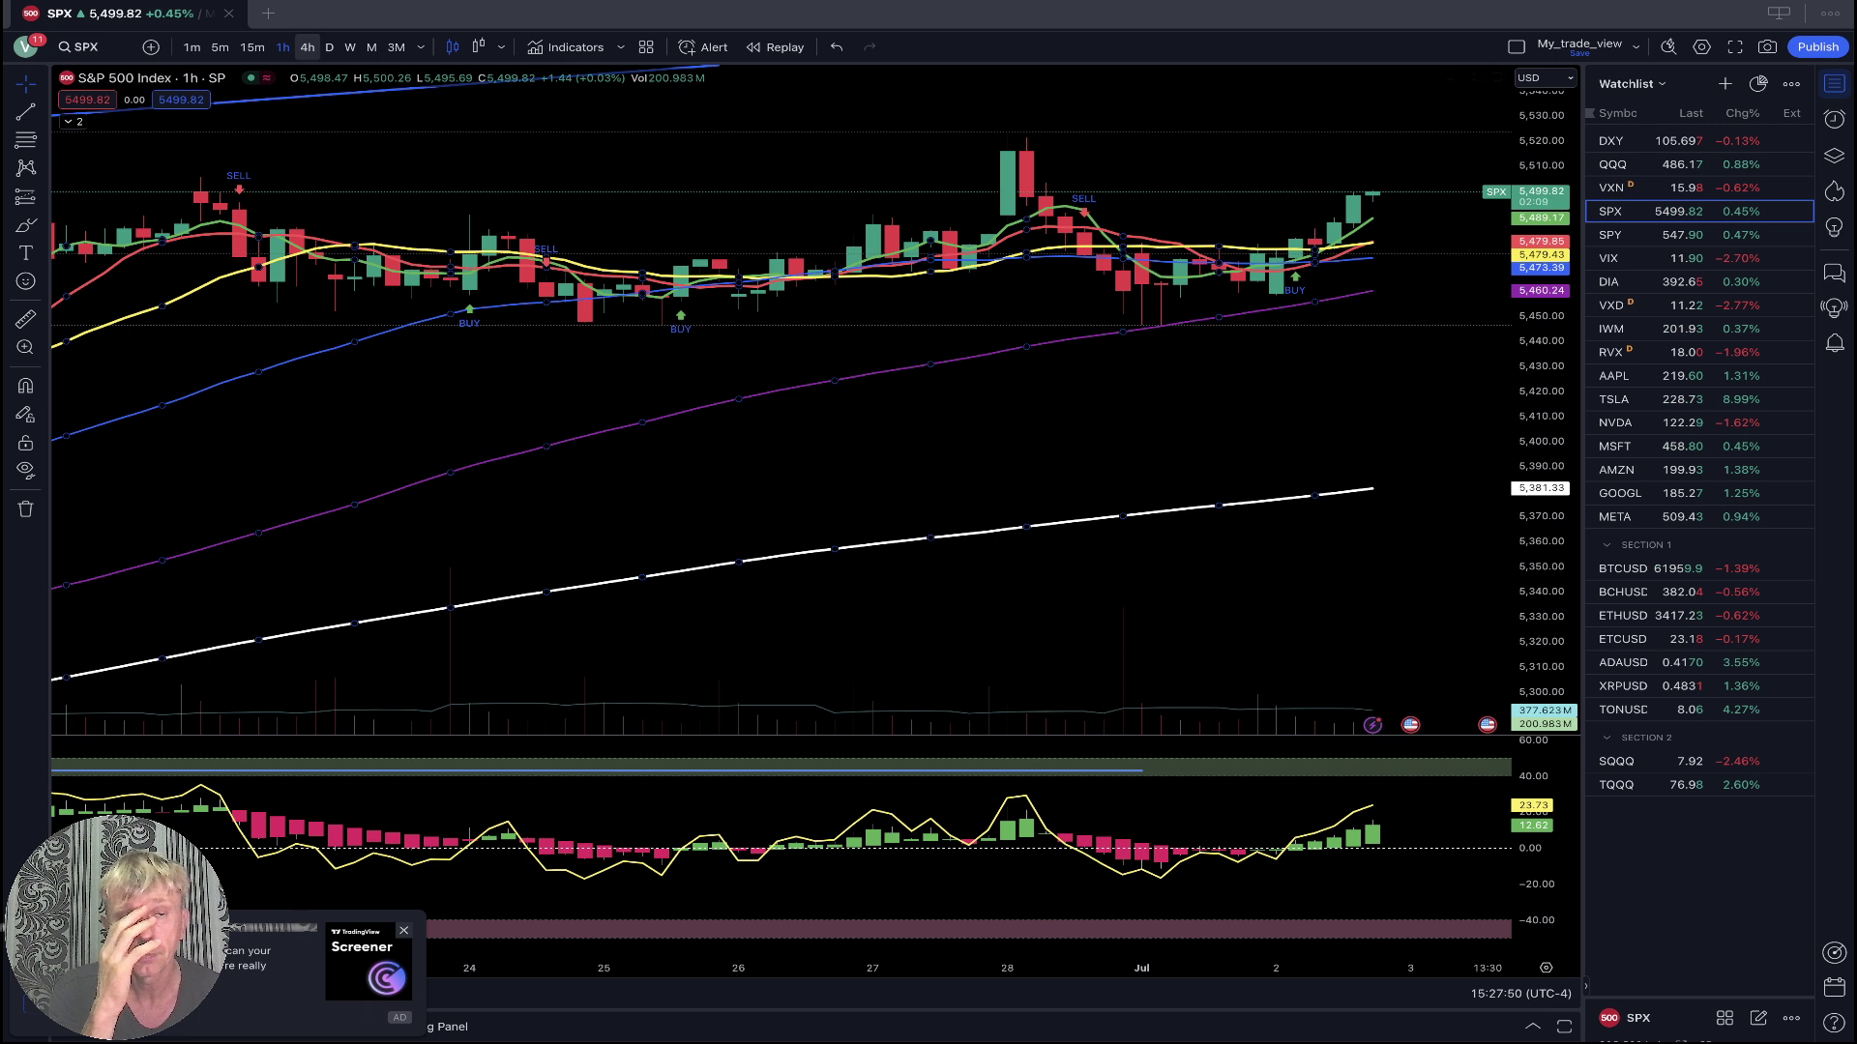
{"action": "left_click", "coordinate": [307, 47]}
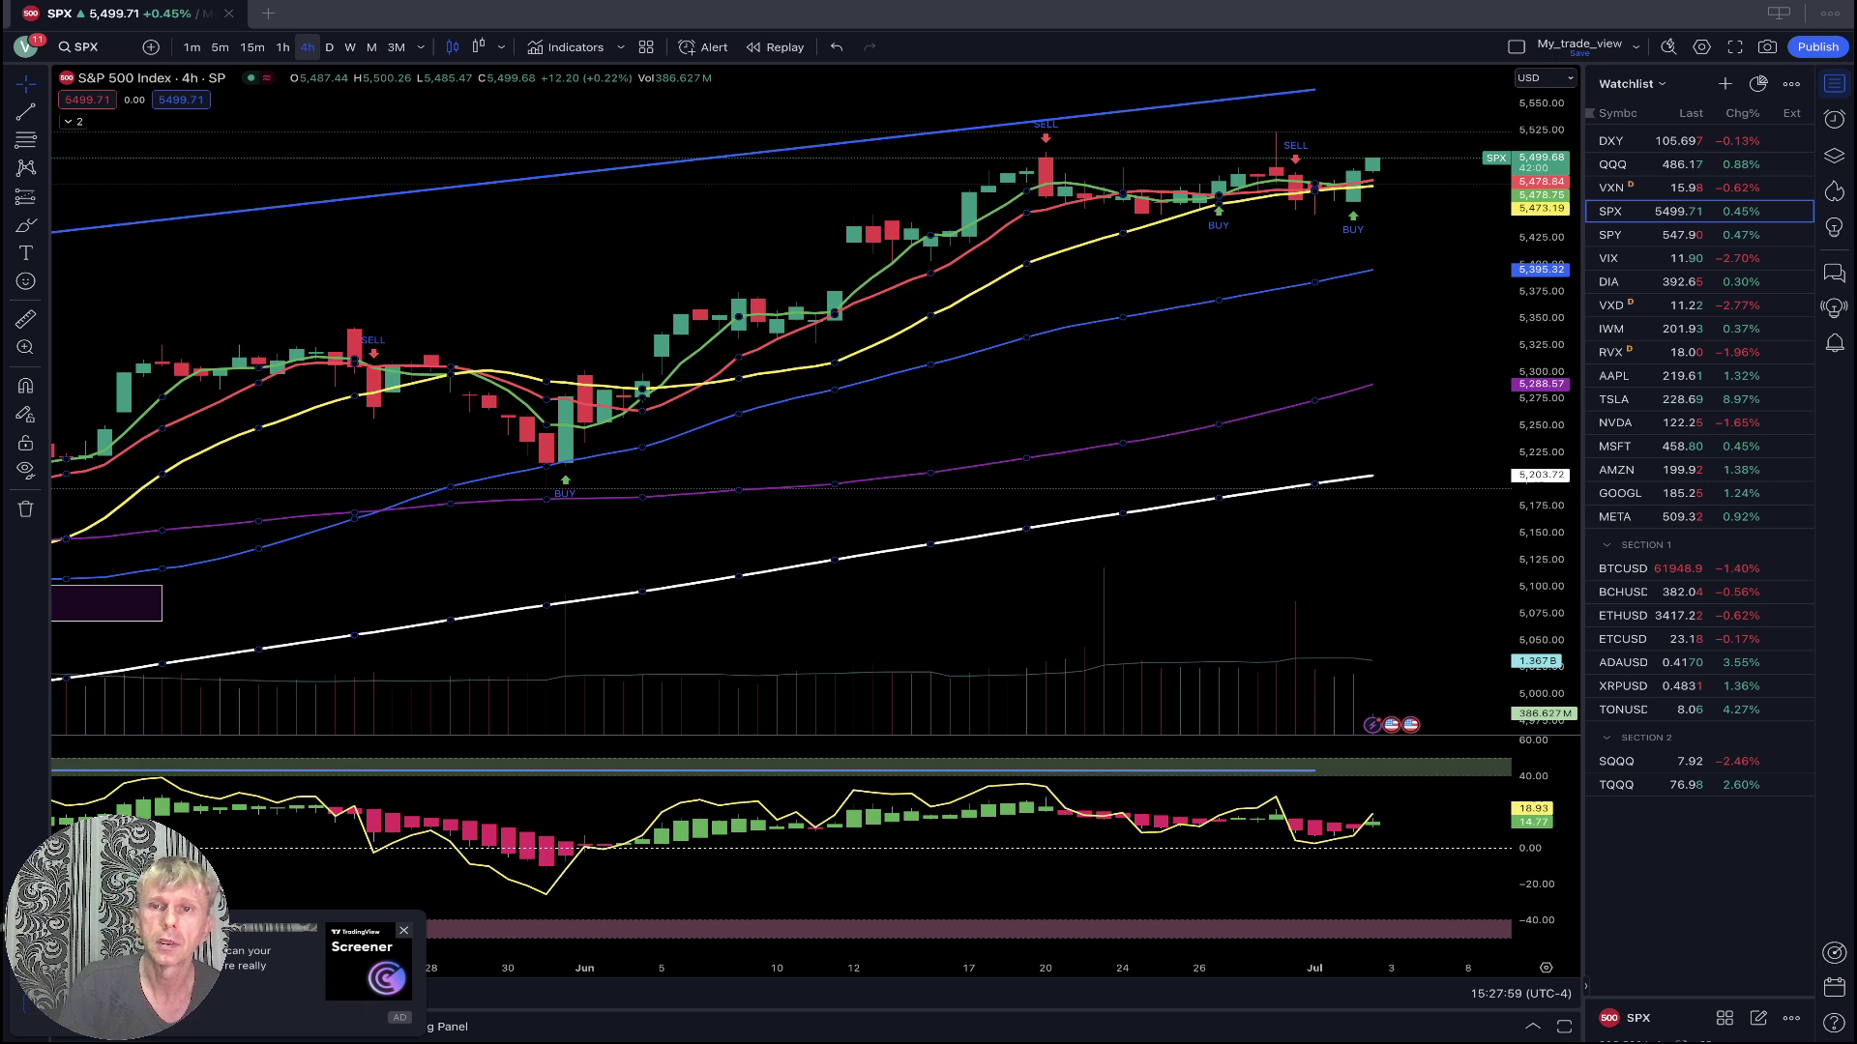
{"action": "left_click", "coordinate": [328, 46]}
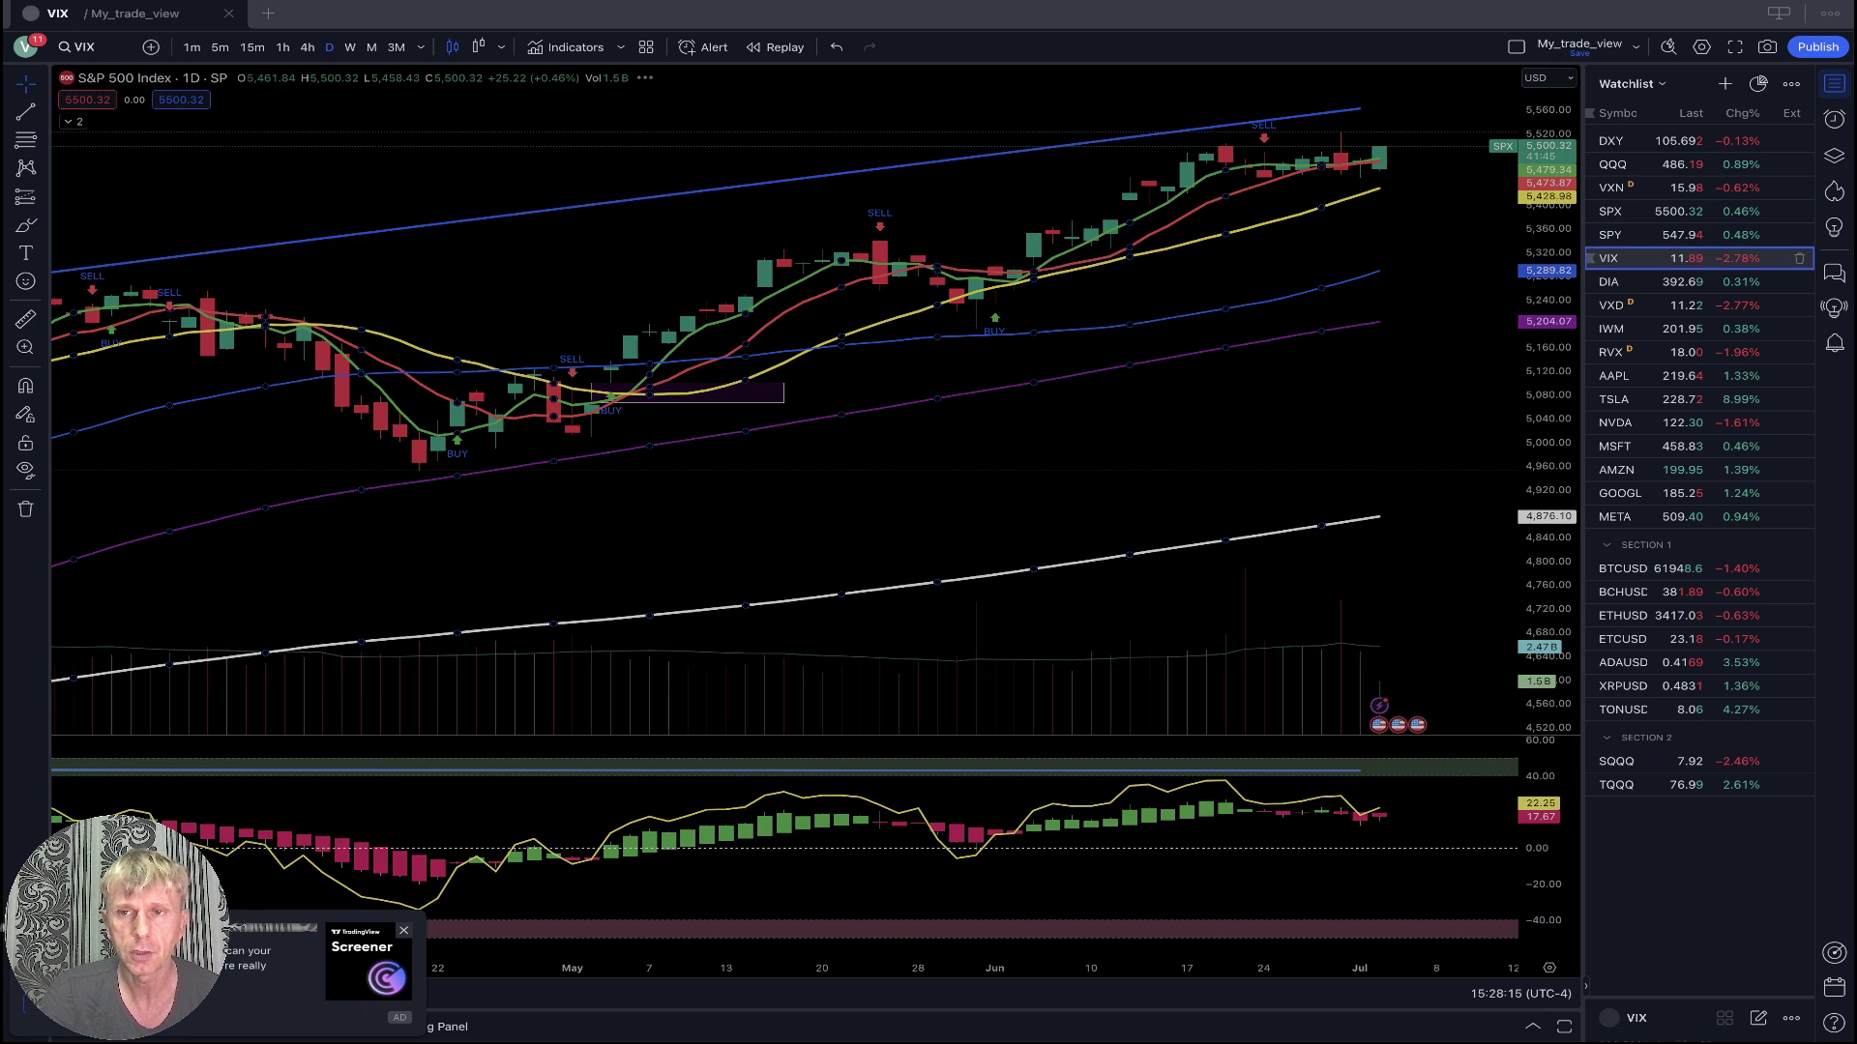
{"action": "left_click", "coordinate": [1644, 258]}
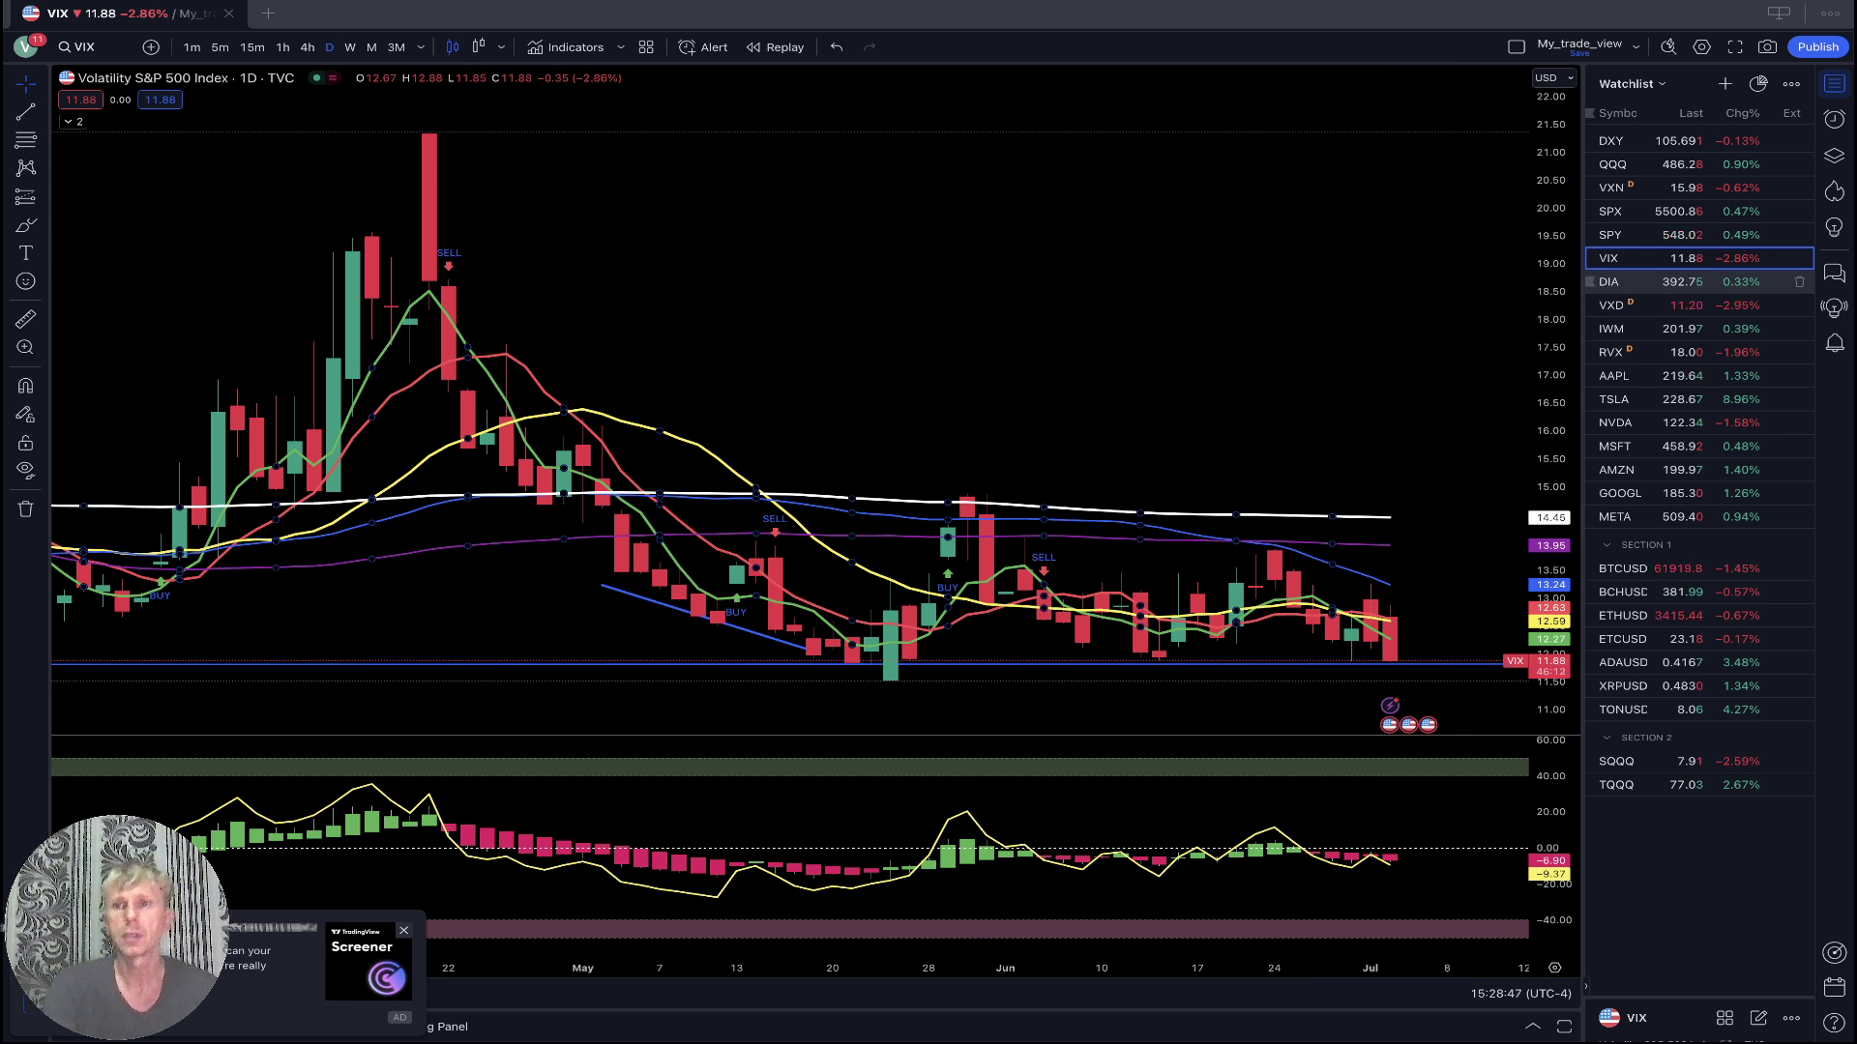
Examine the DIA chart on the daily, 4-hour and 1-hour timeframes.
{"action": "left_click", "coordinate": [1644, 281]}
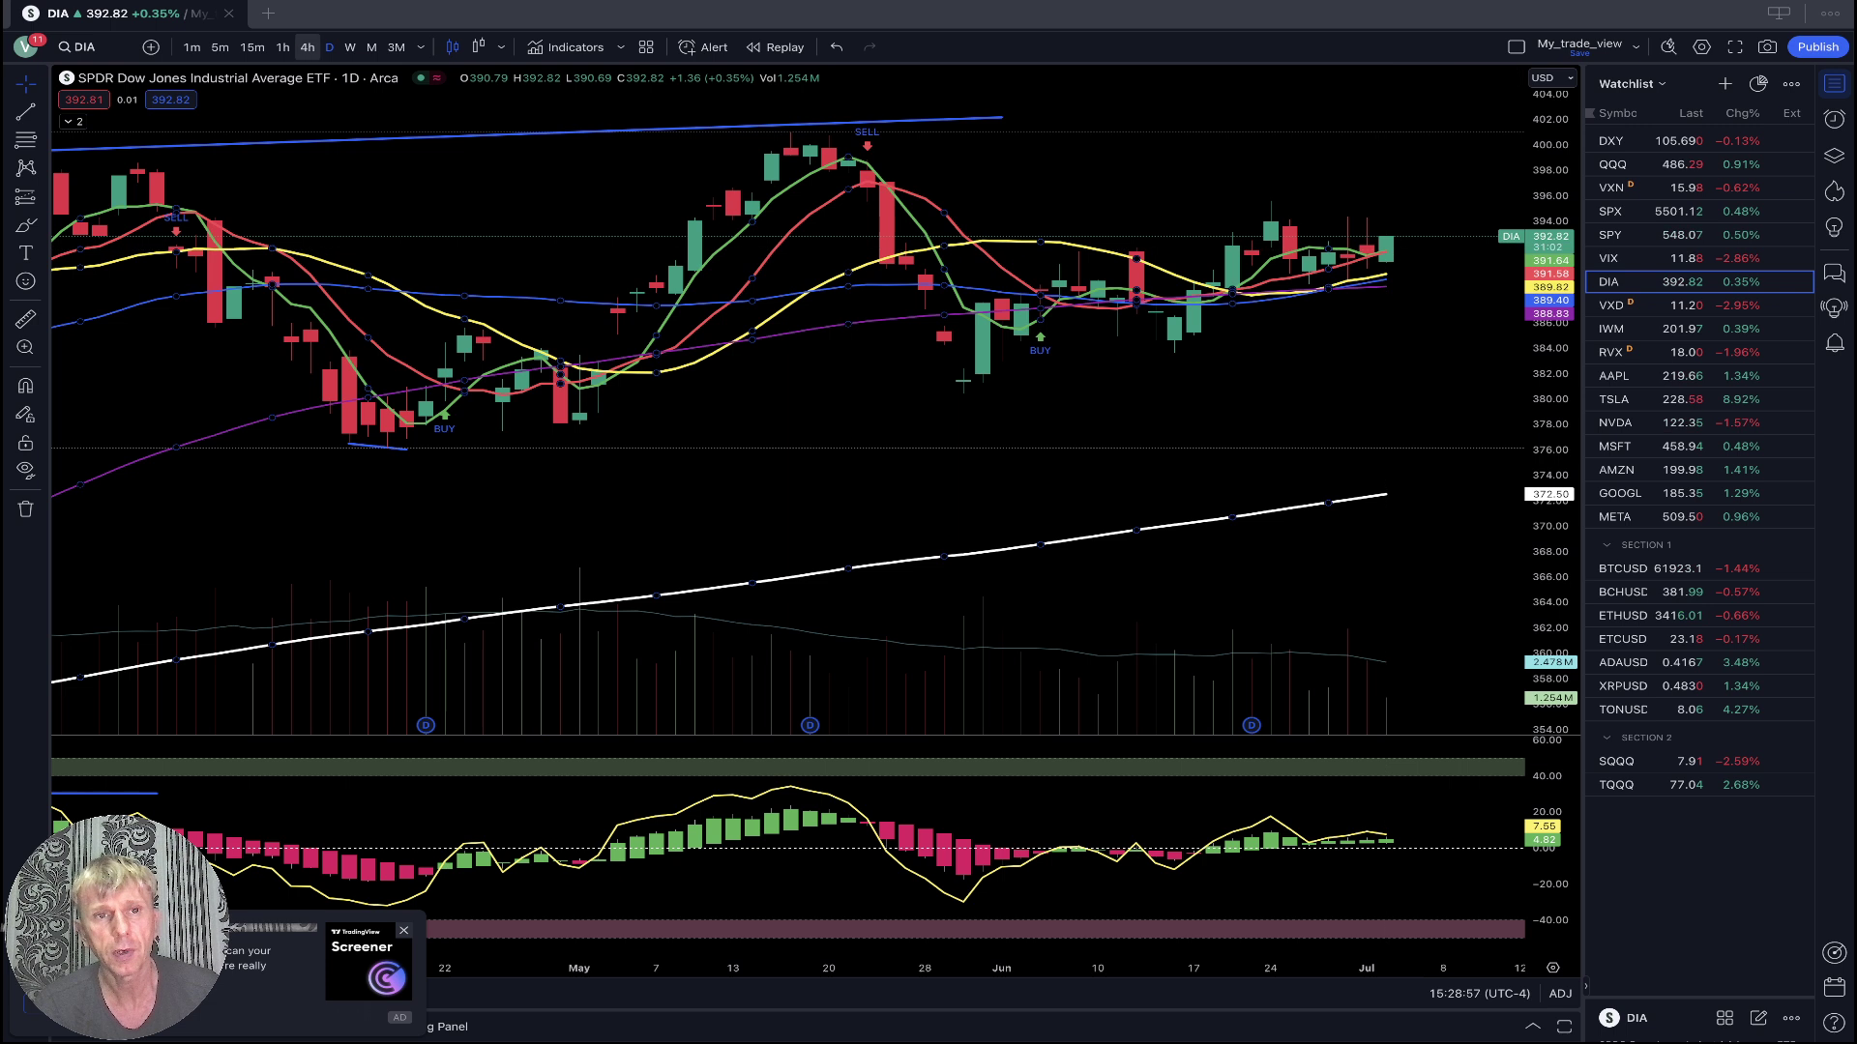
{"action": "left_click", "coordinate": [307, 46]}
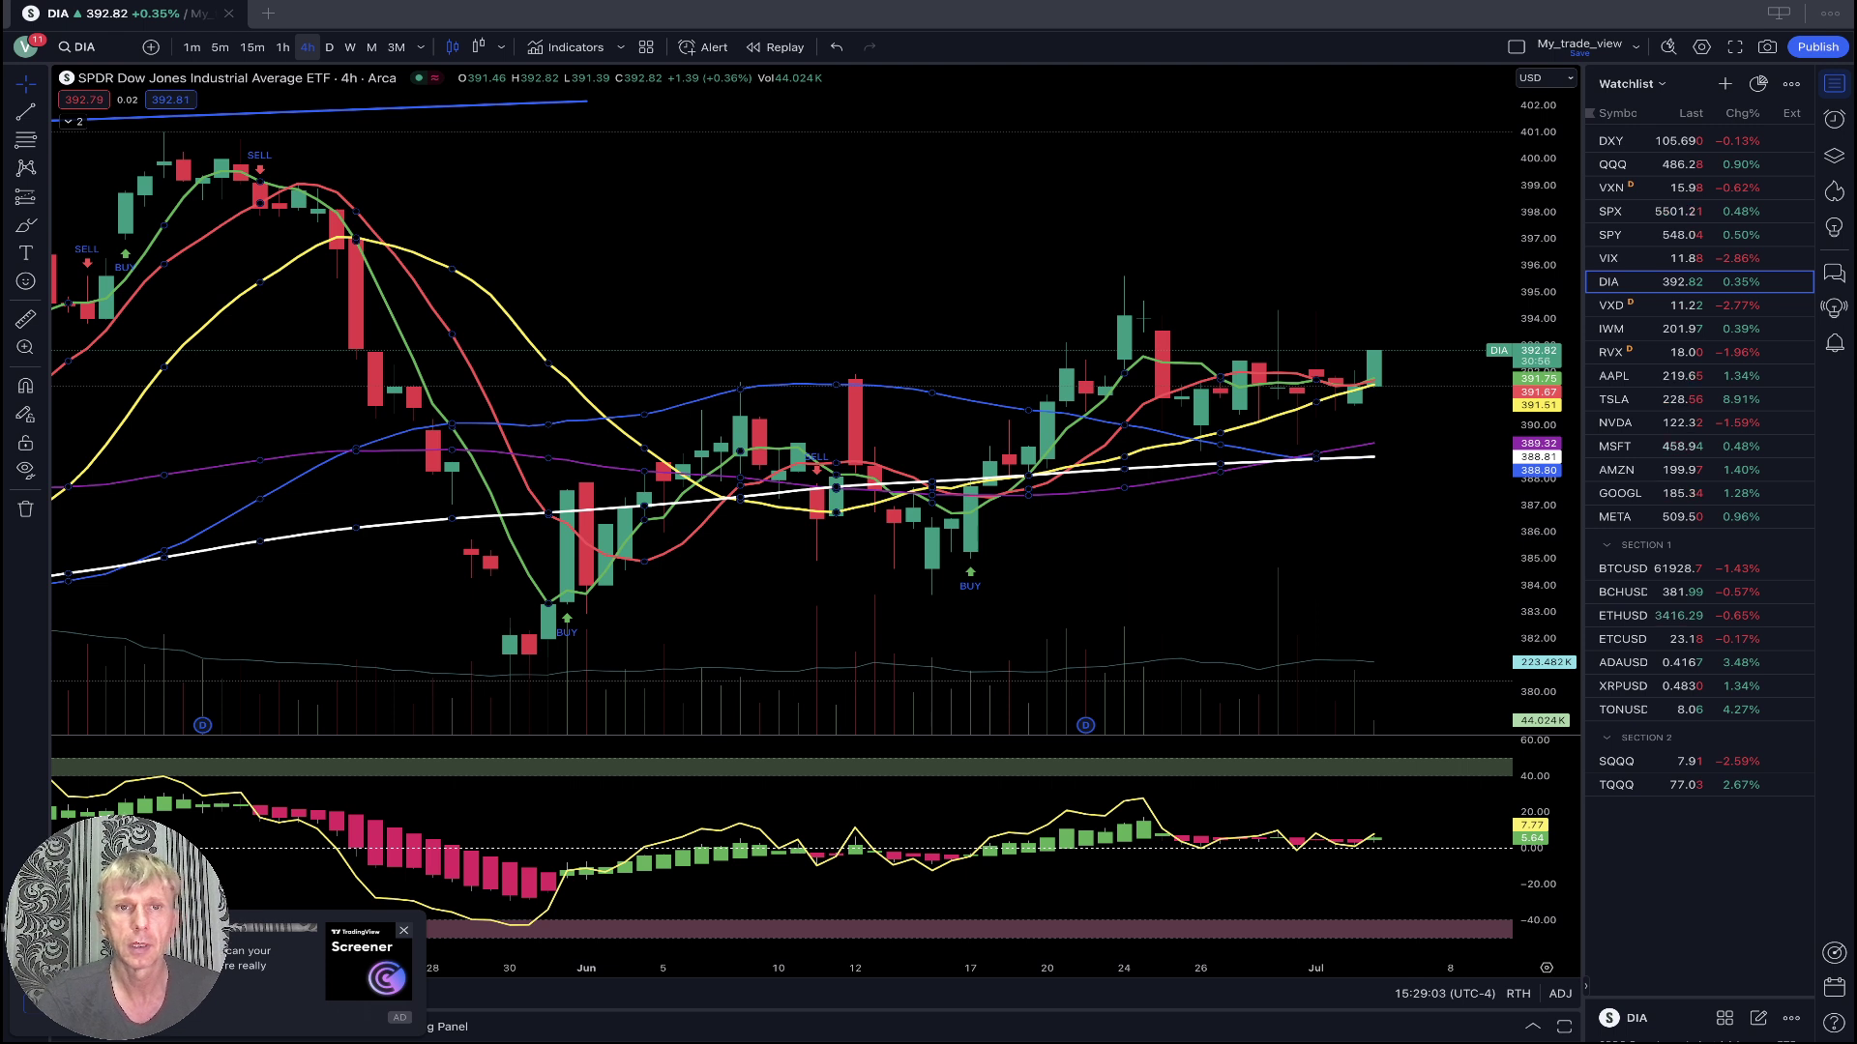
{"action": "left_click", "coordinate": [282, 46]}
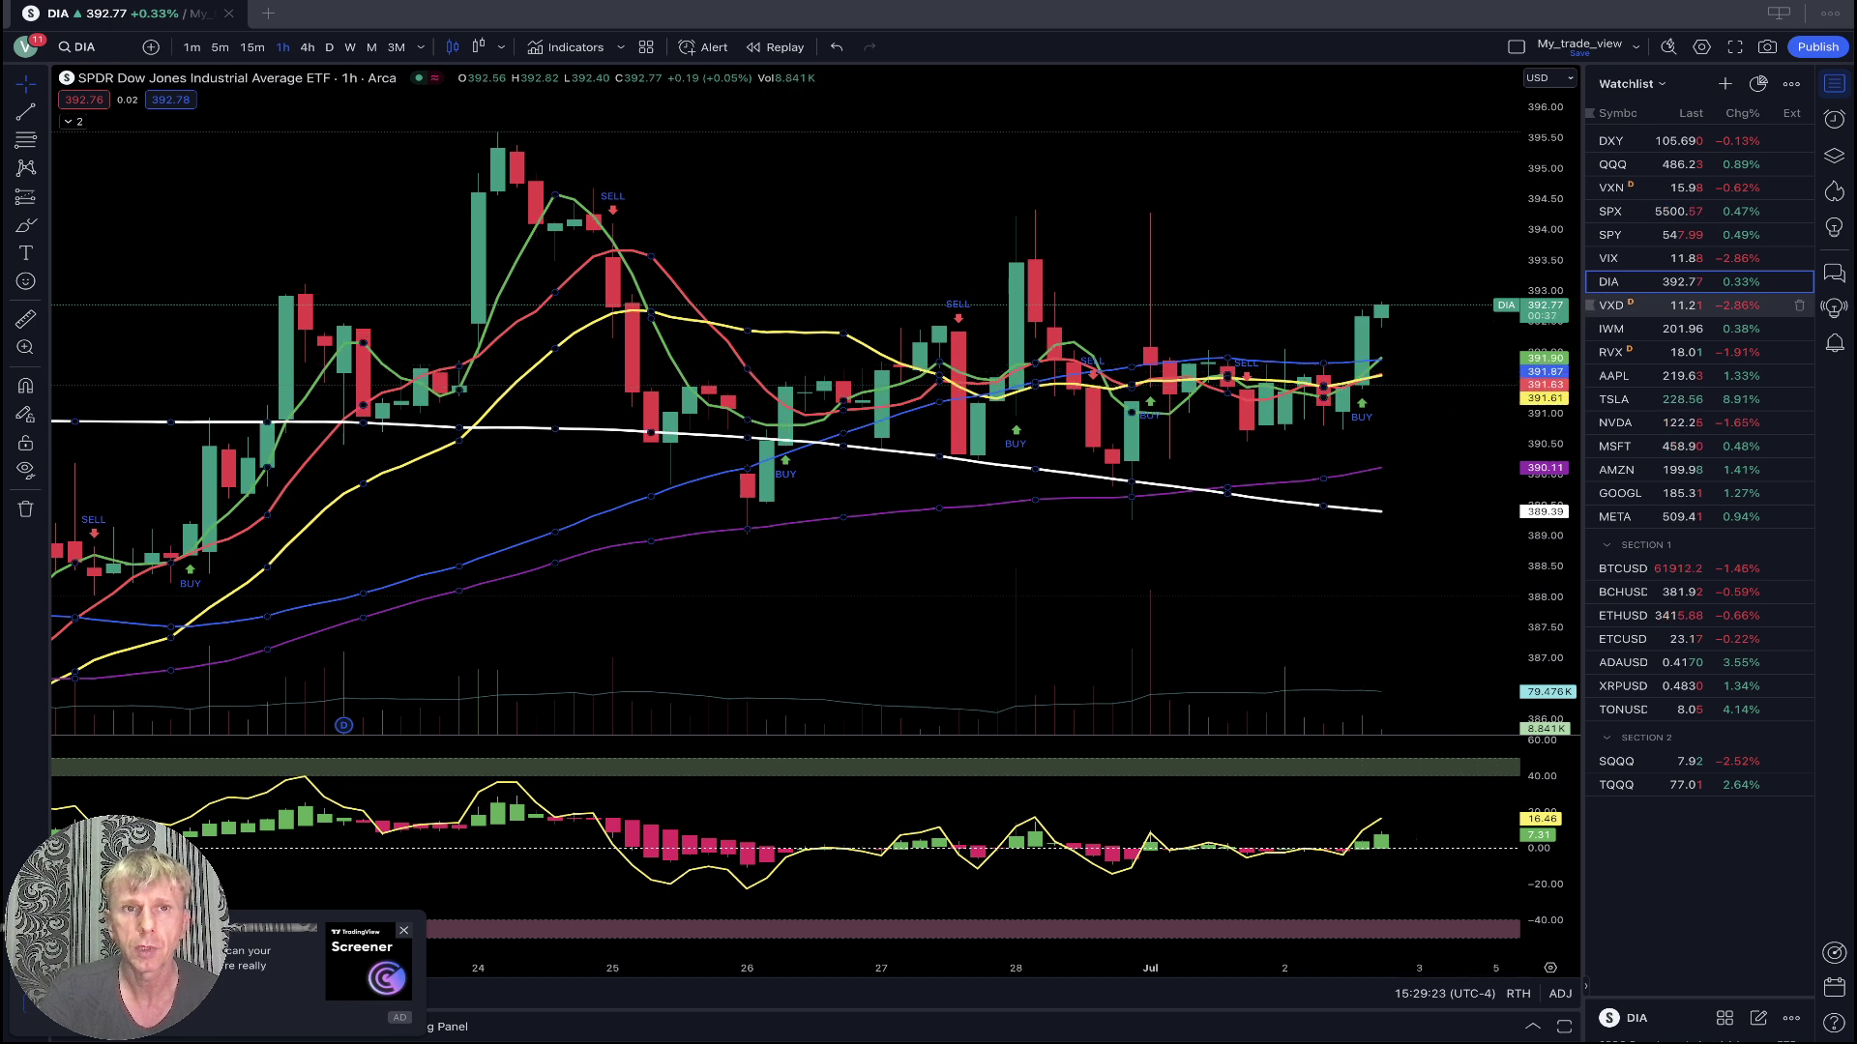
Open the IWM chart and examine it on the daily, 4-hour and 1-hour timeframes.
{"action": "left_click", "coordinate": [1613, 329]}
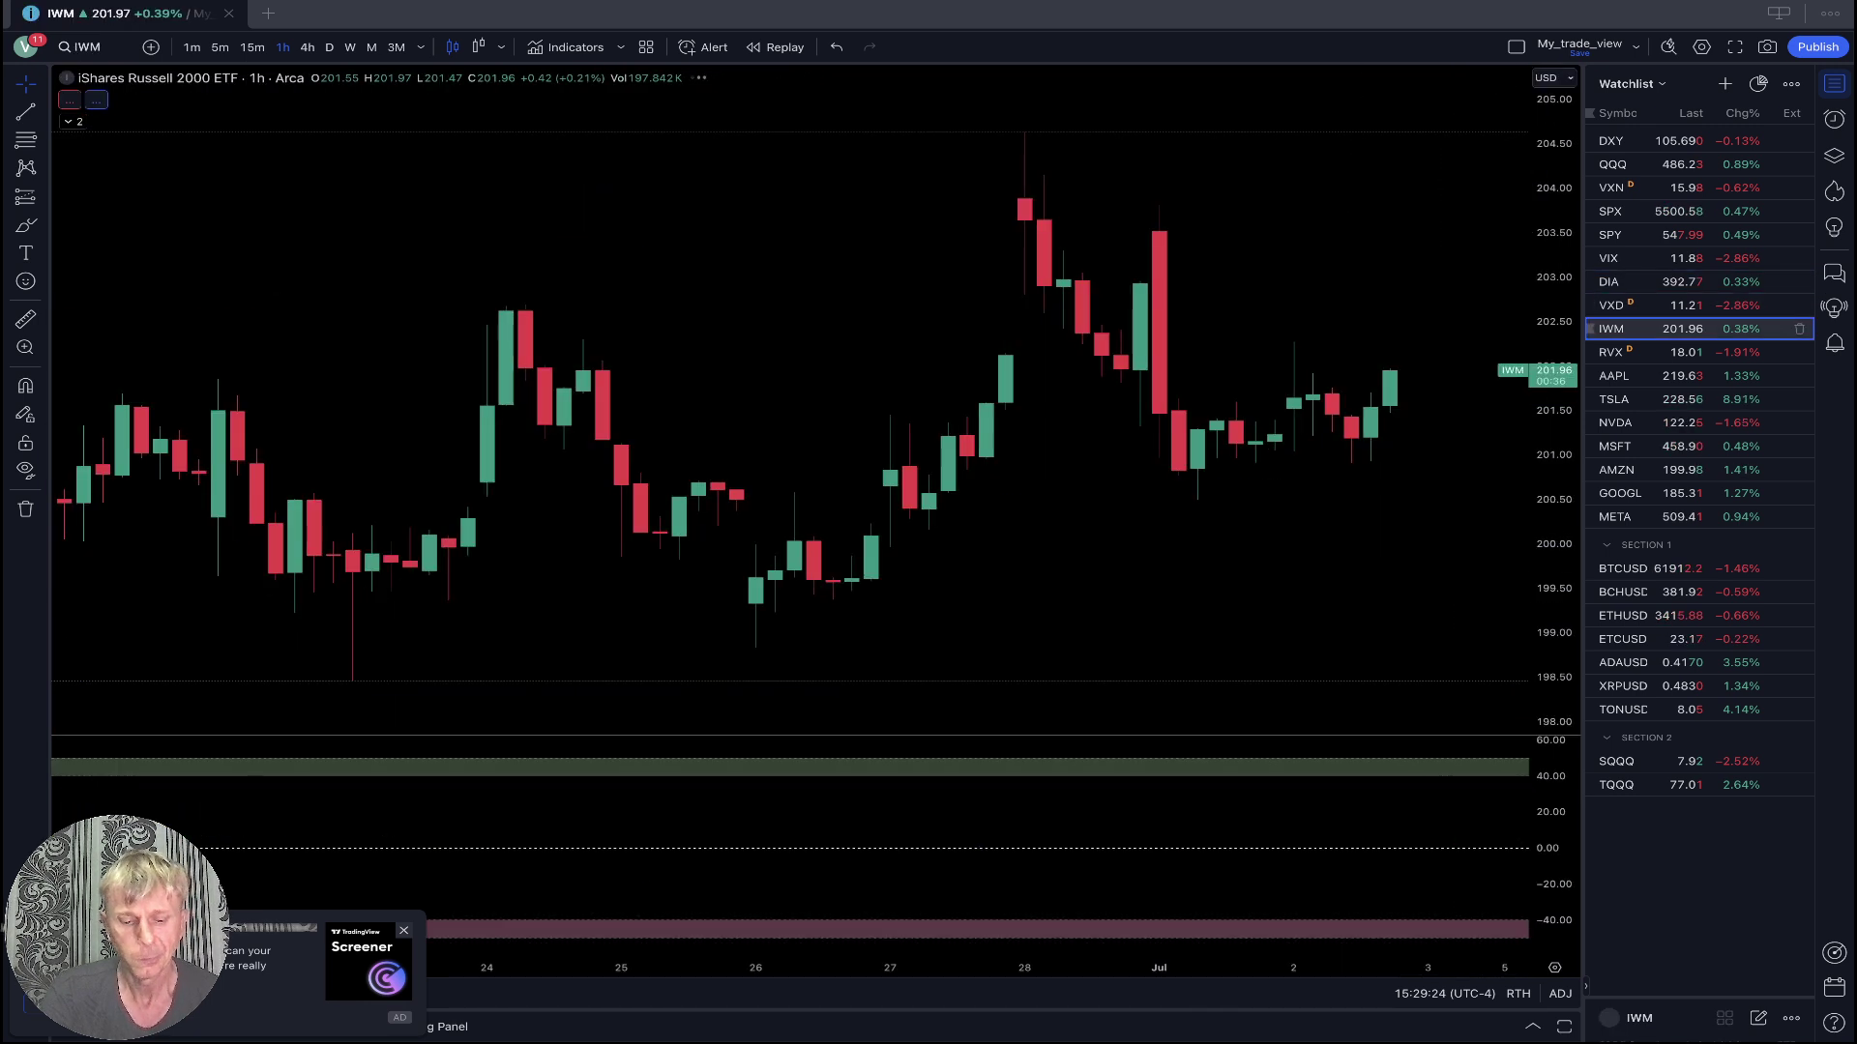
{"action": "left_click", "coordinate": [329, 47]}
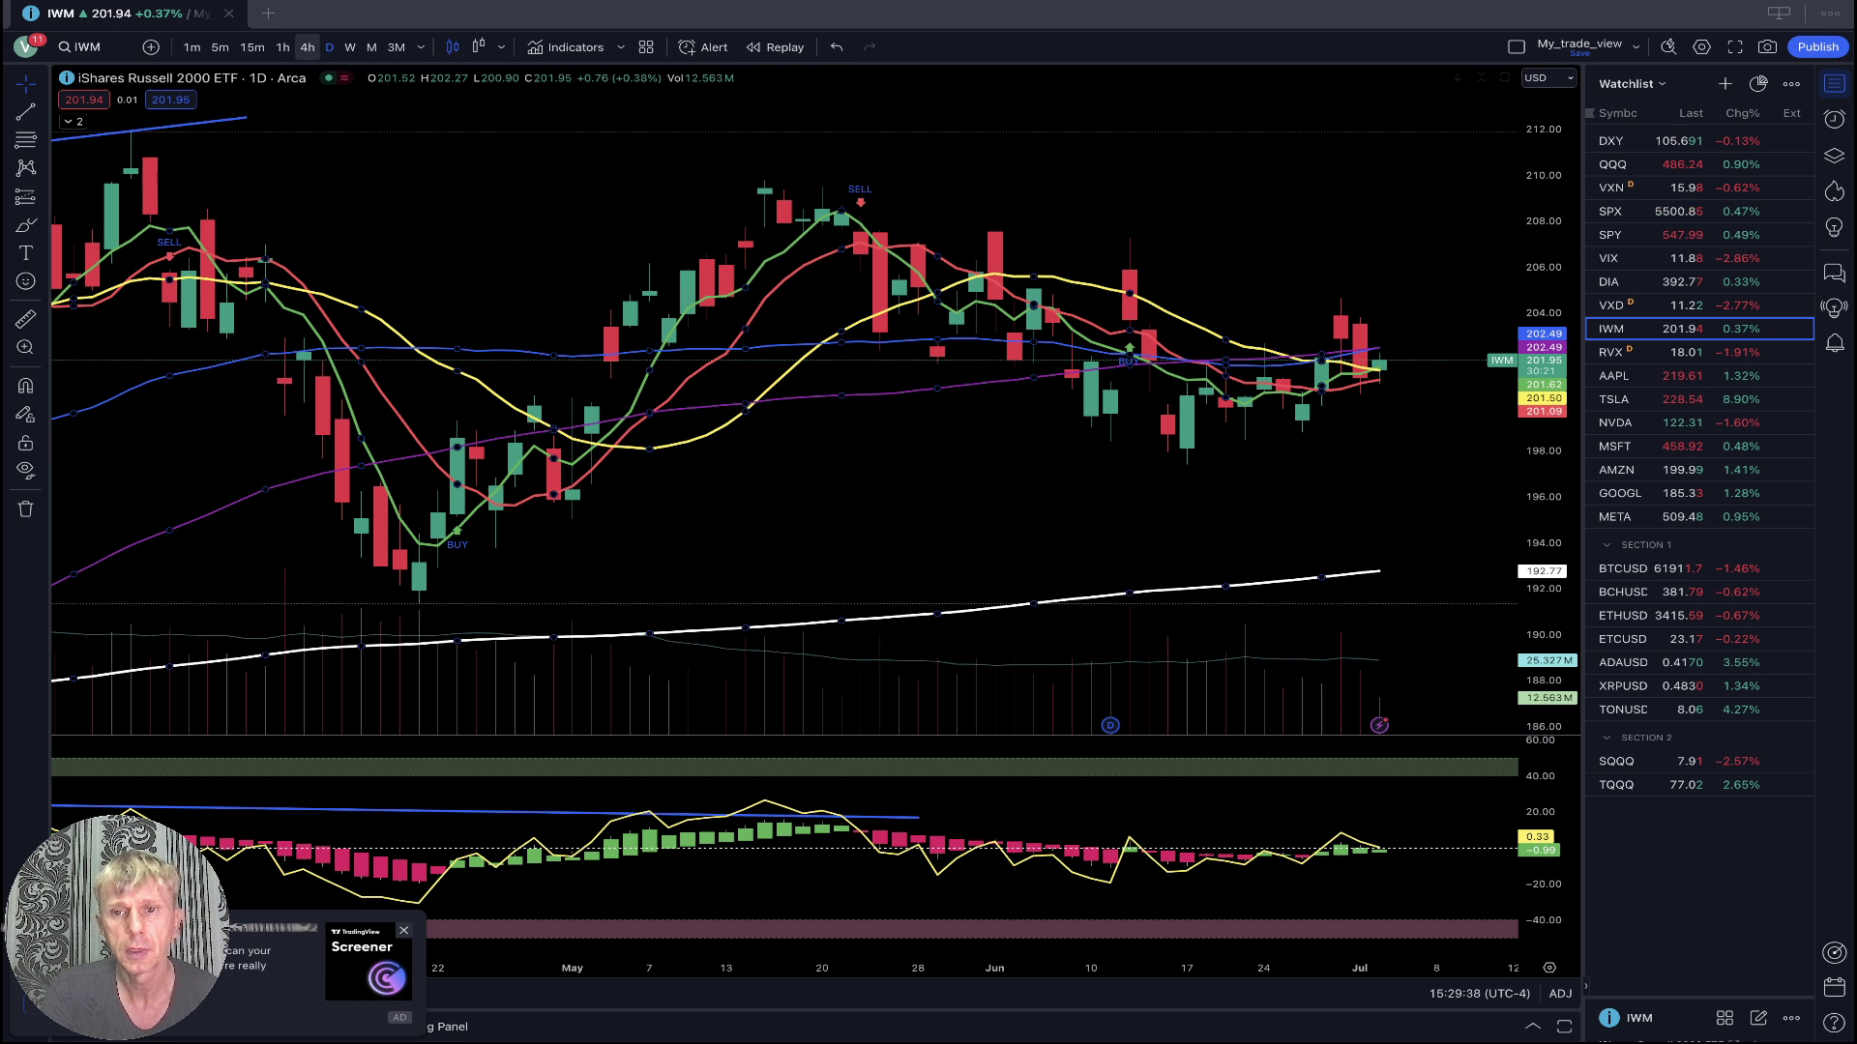
{"action": "left_click", "coordinate": [307, 47]}
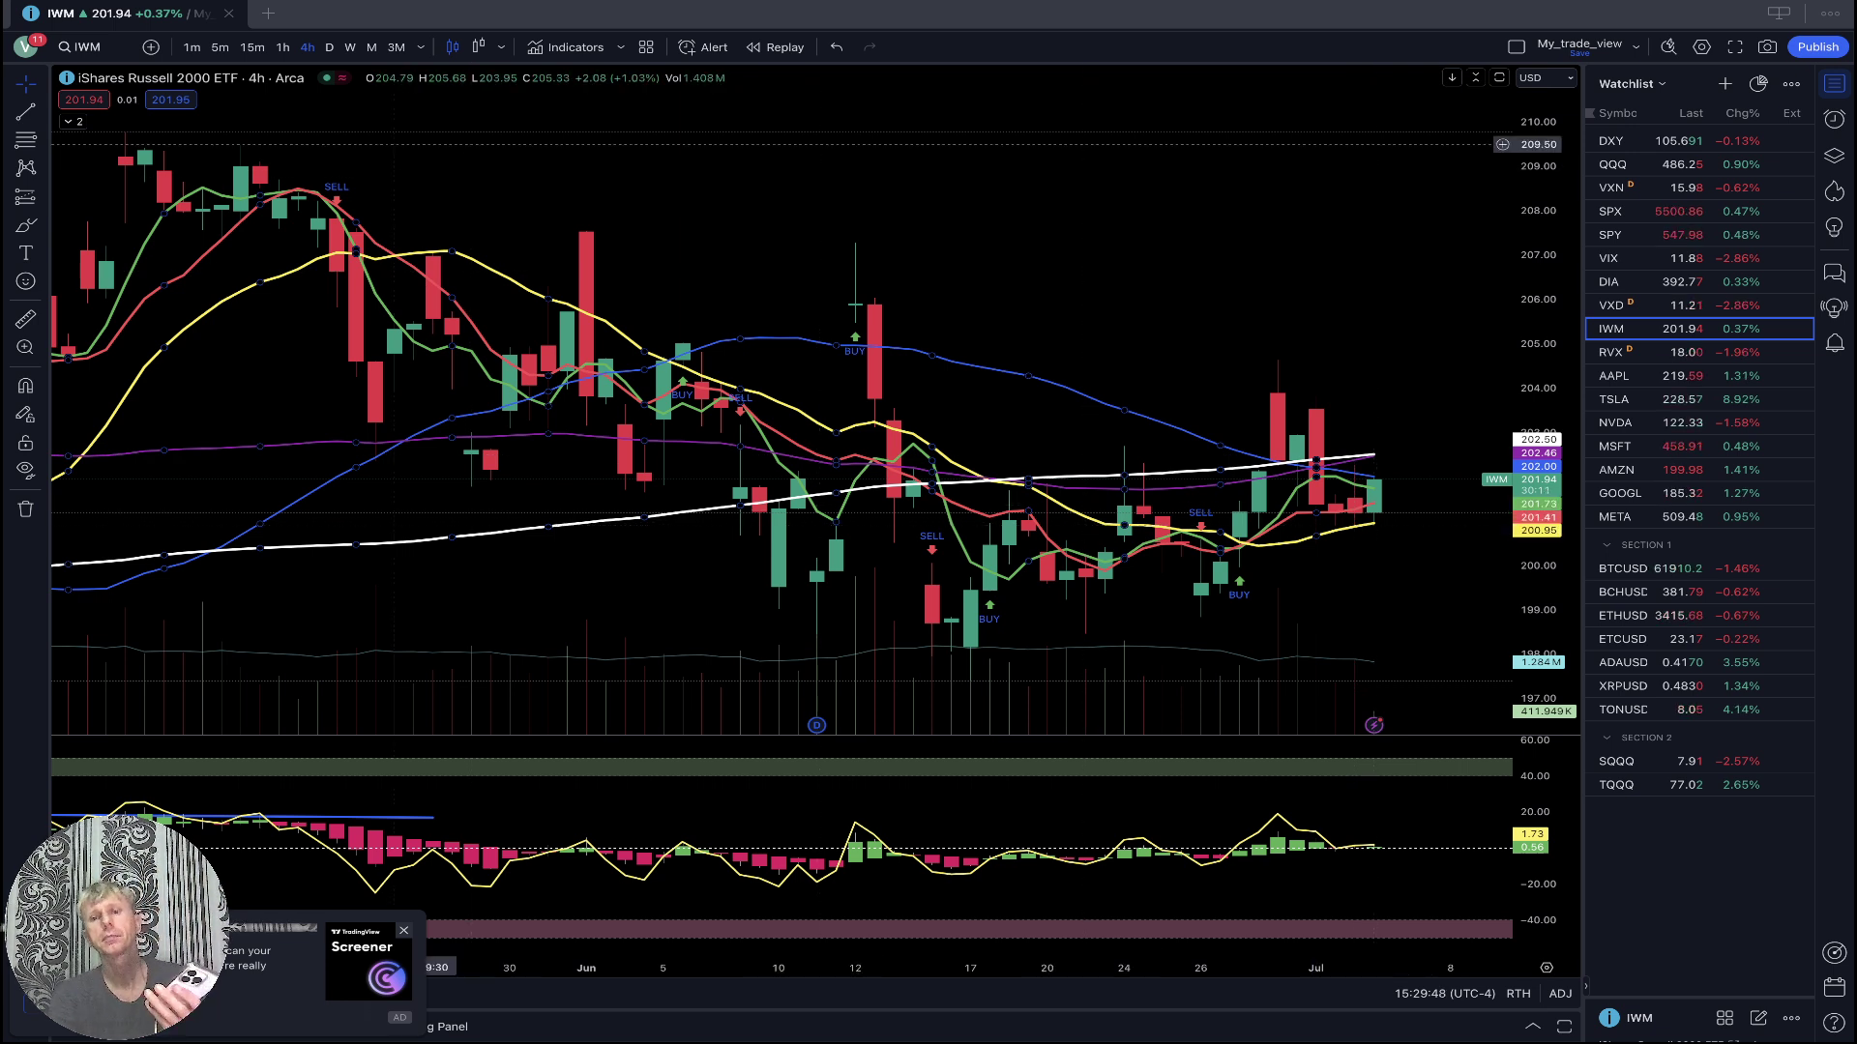
{"action": "left_click", "coordinate": [282, 47]}
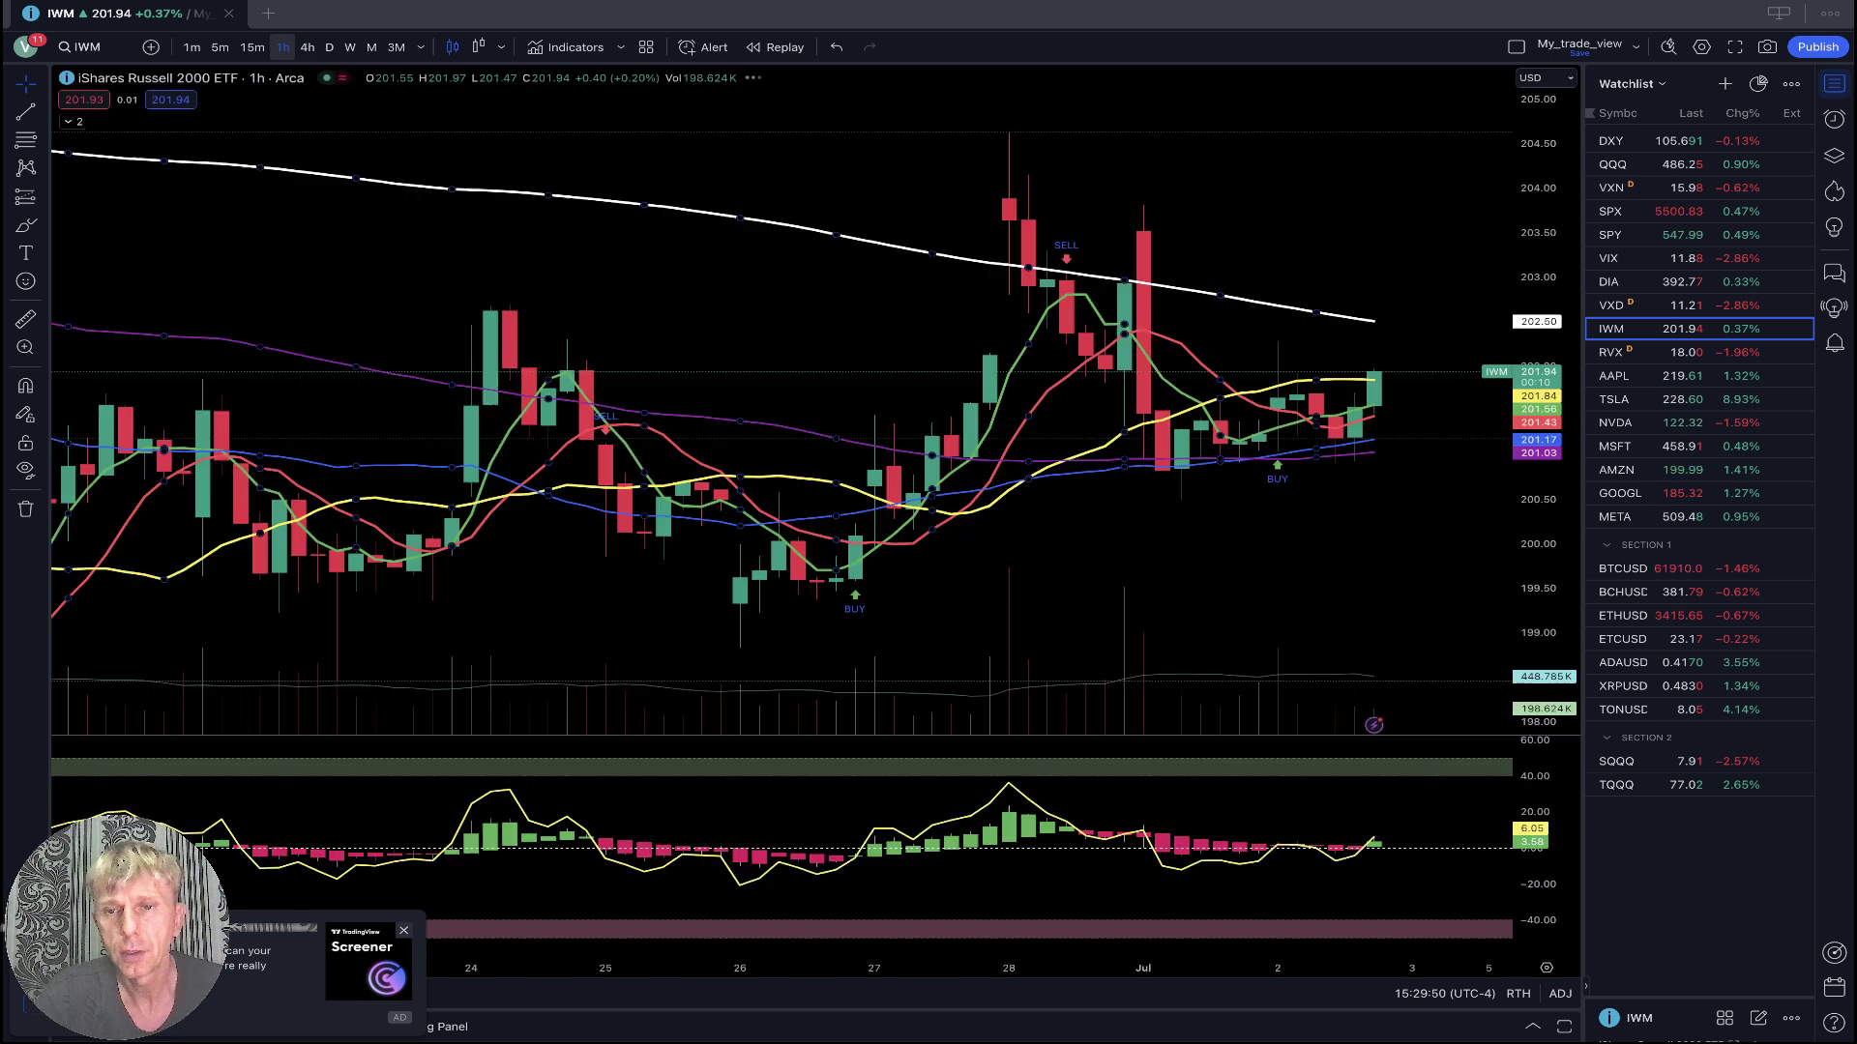
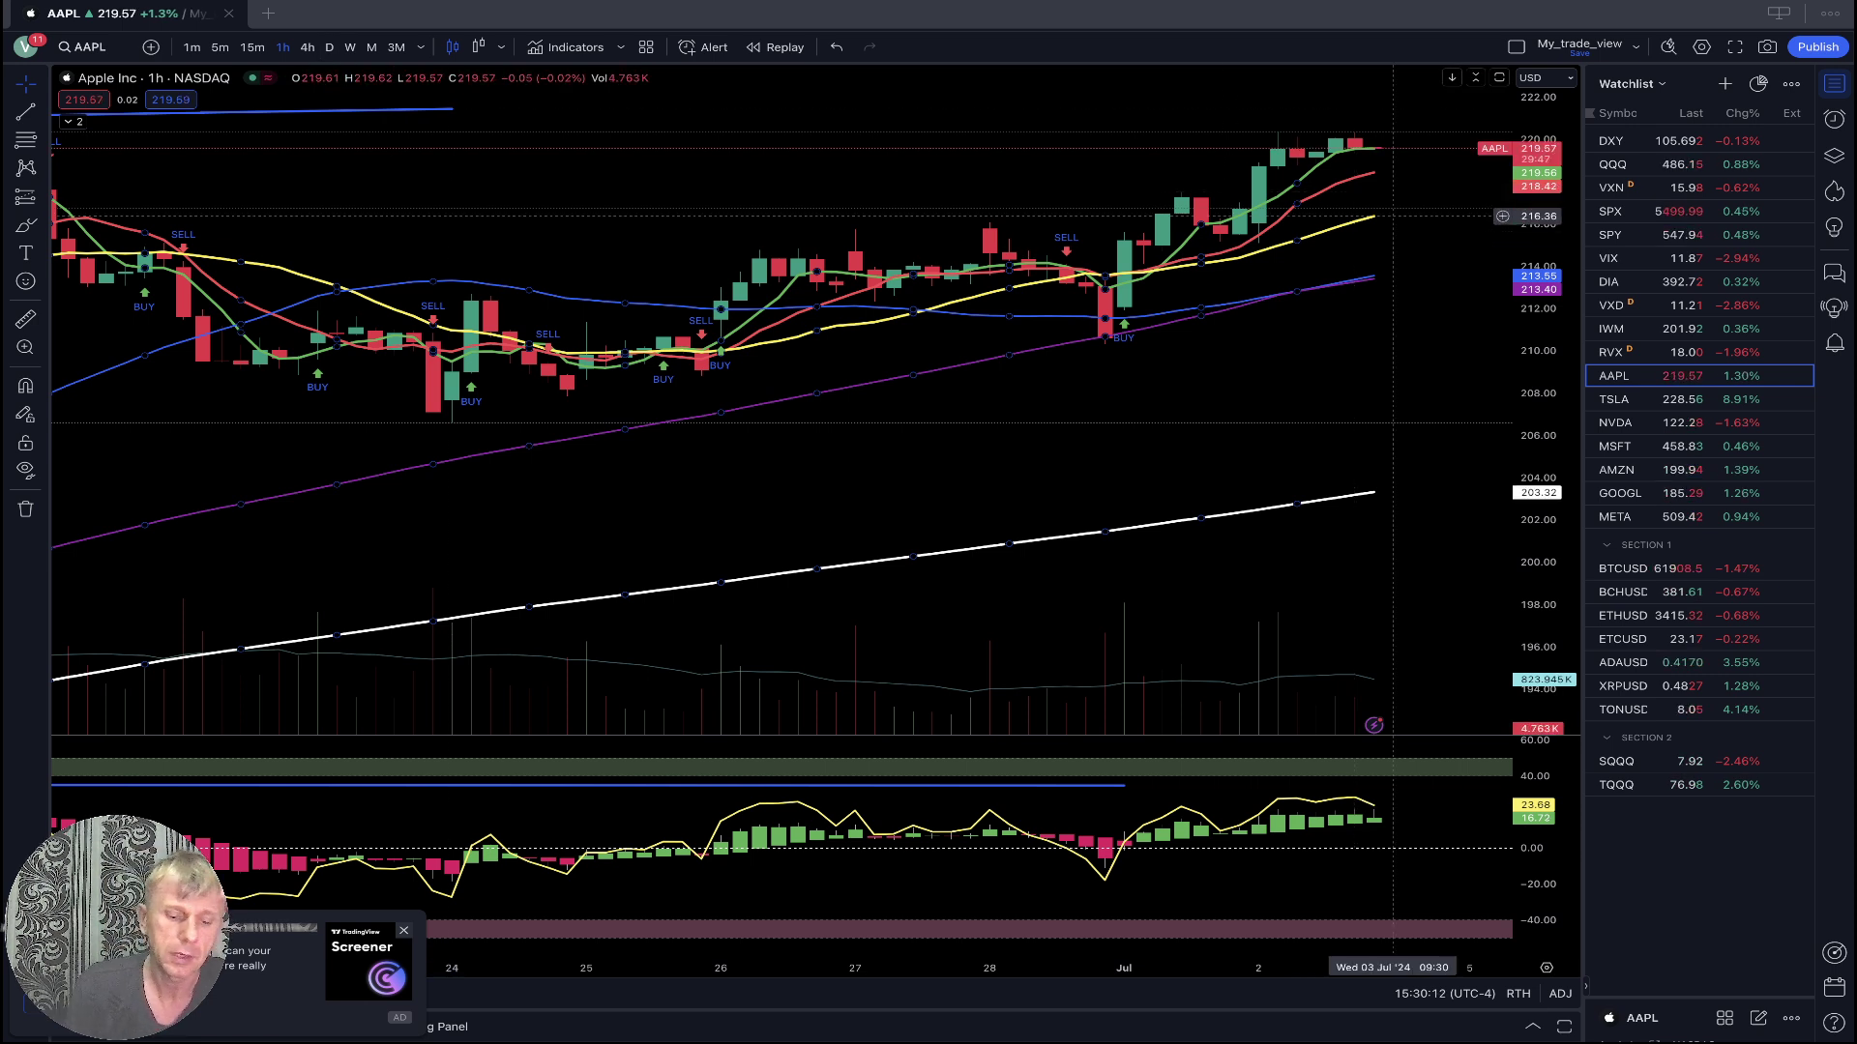
Examine the AAPL chart on the 4-hour timeframe, including earlier price action, and on the daily timeframe.
{"action": "left_click", "coordinate": [307, 47]}
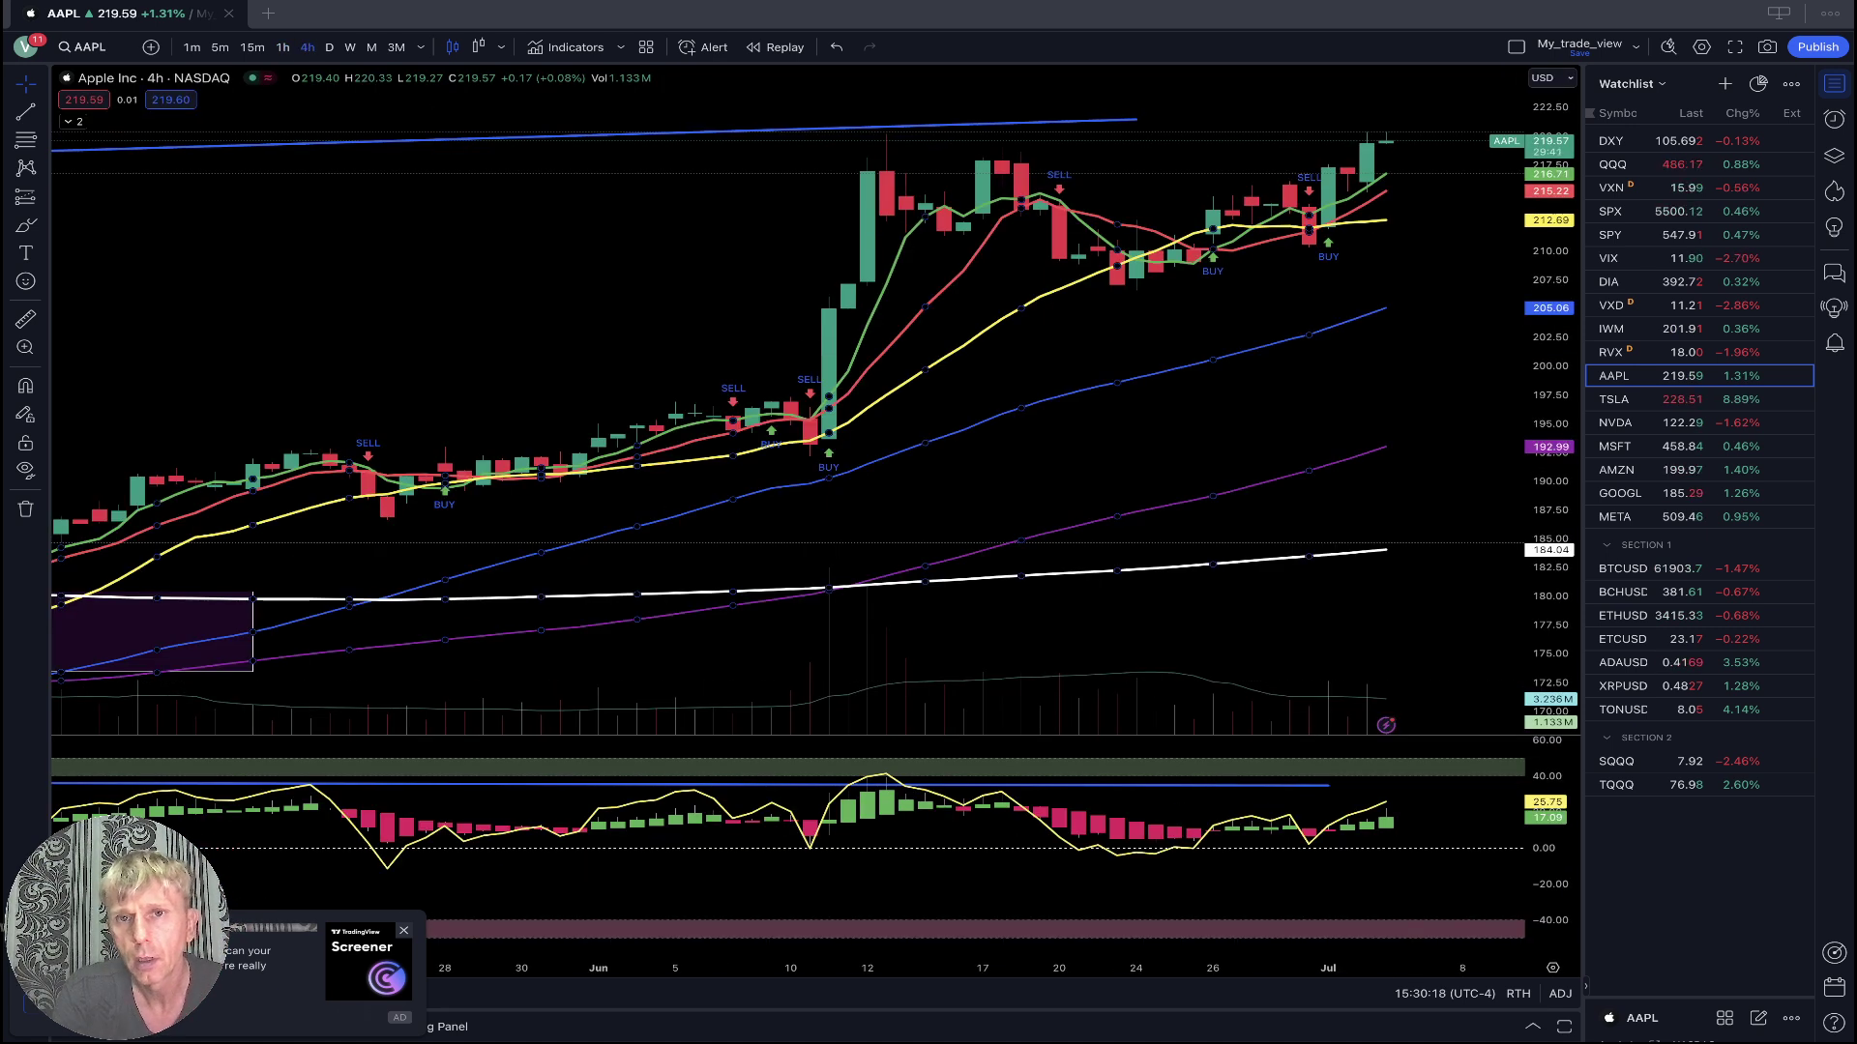
{"action": "left_click_drag", "start_coordinate": [560, 203], "coordinate": [786, 203]}
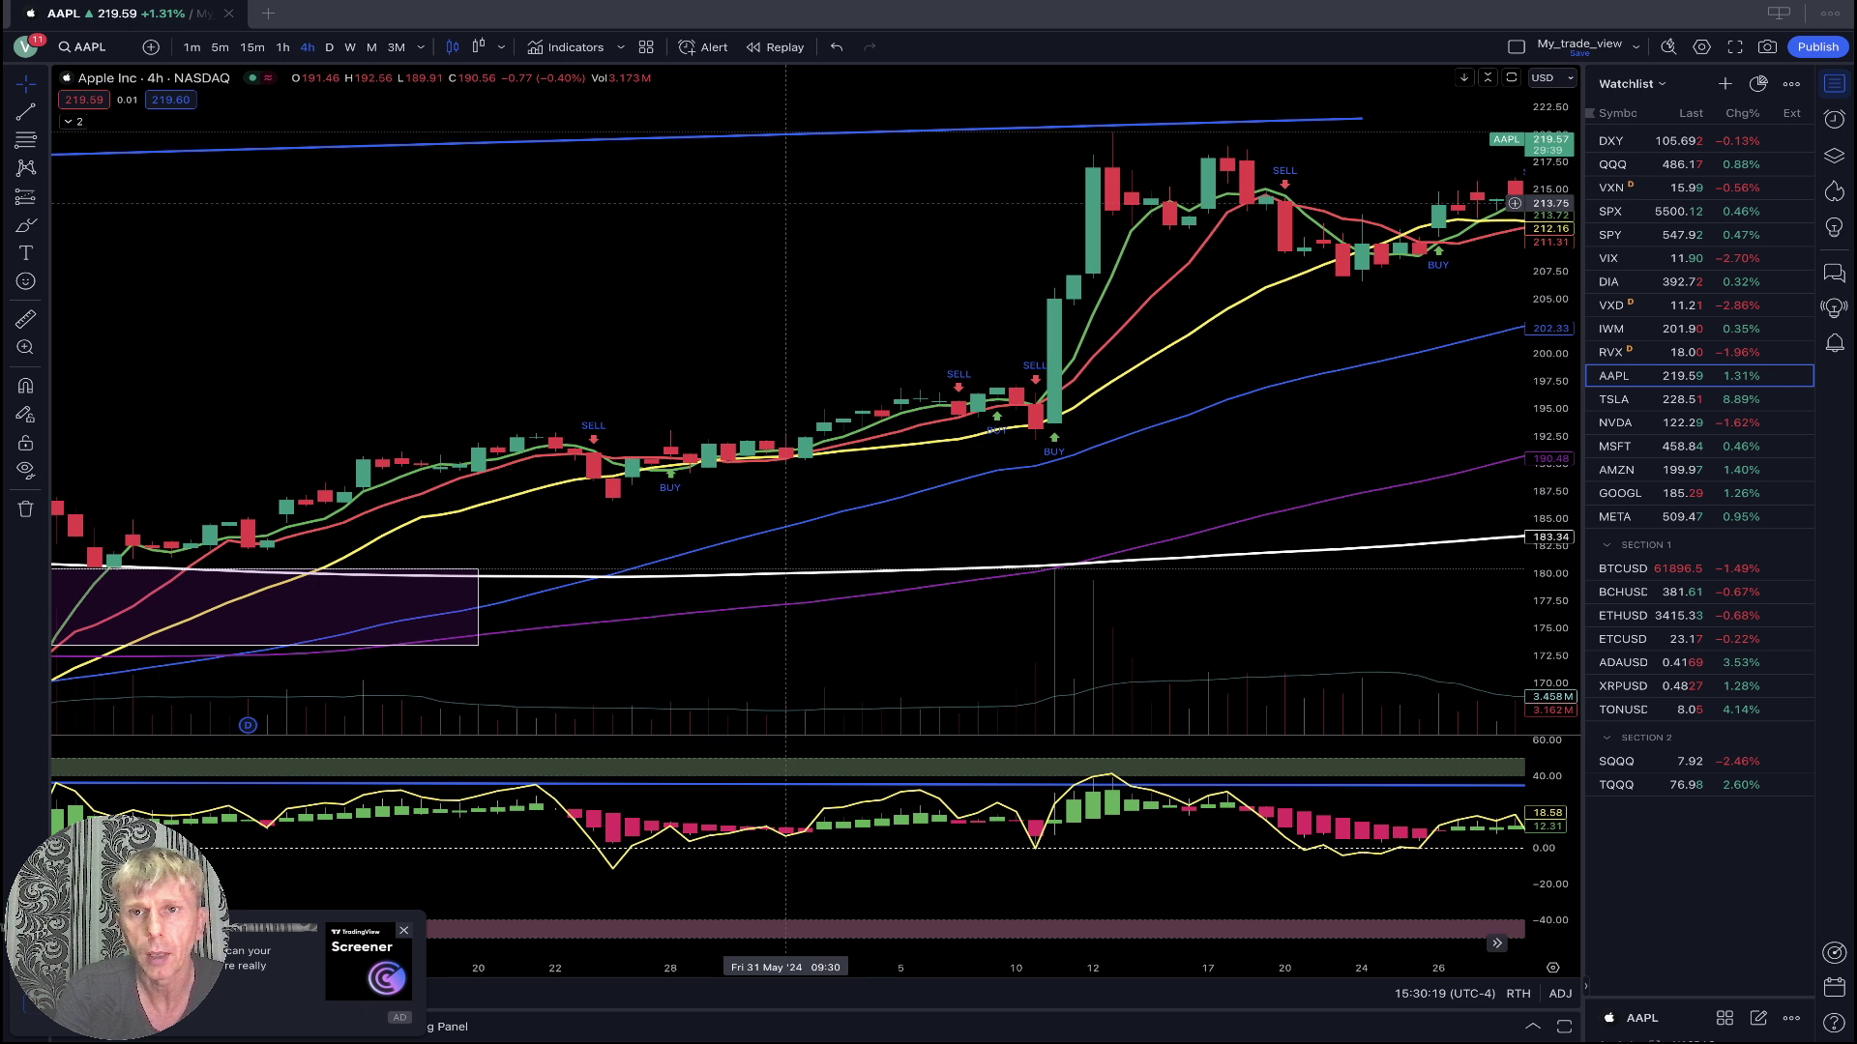
{"action": "scroll", "coordinate": [786, 203], "scroll_direction": "right", "scroll_amount": 3}
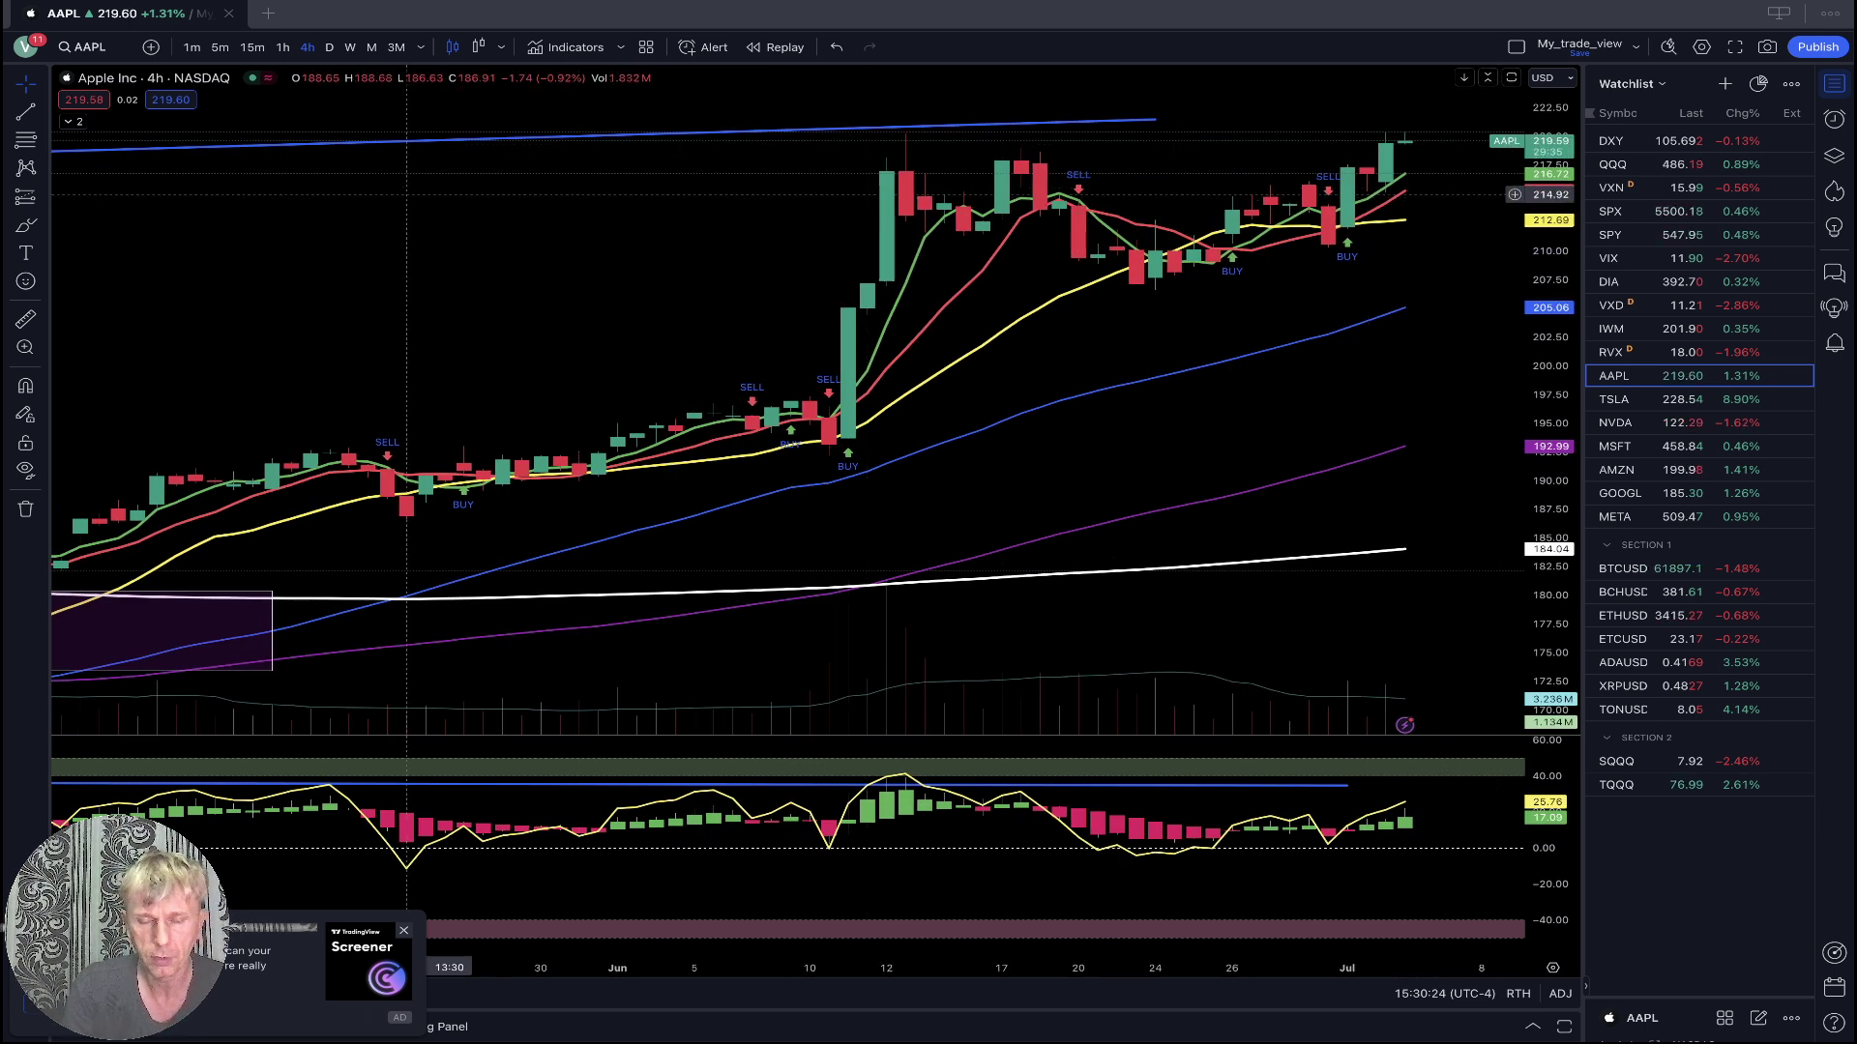
{"action": "left_click", "coordinate": [329, 47]}
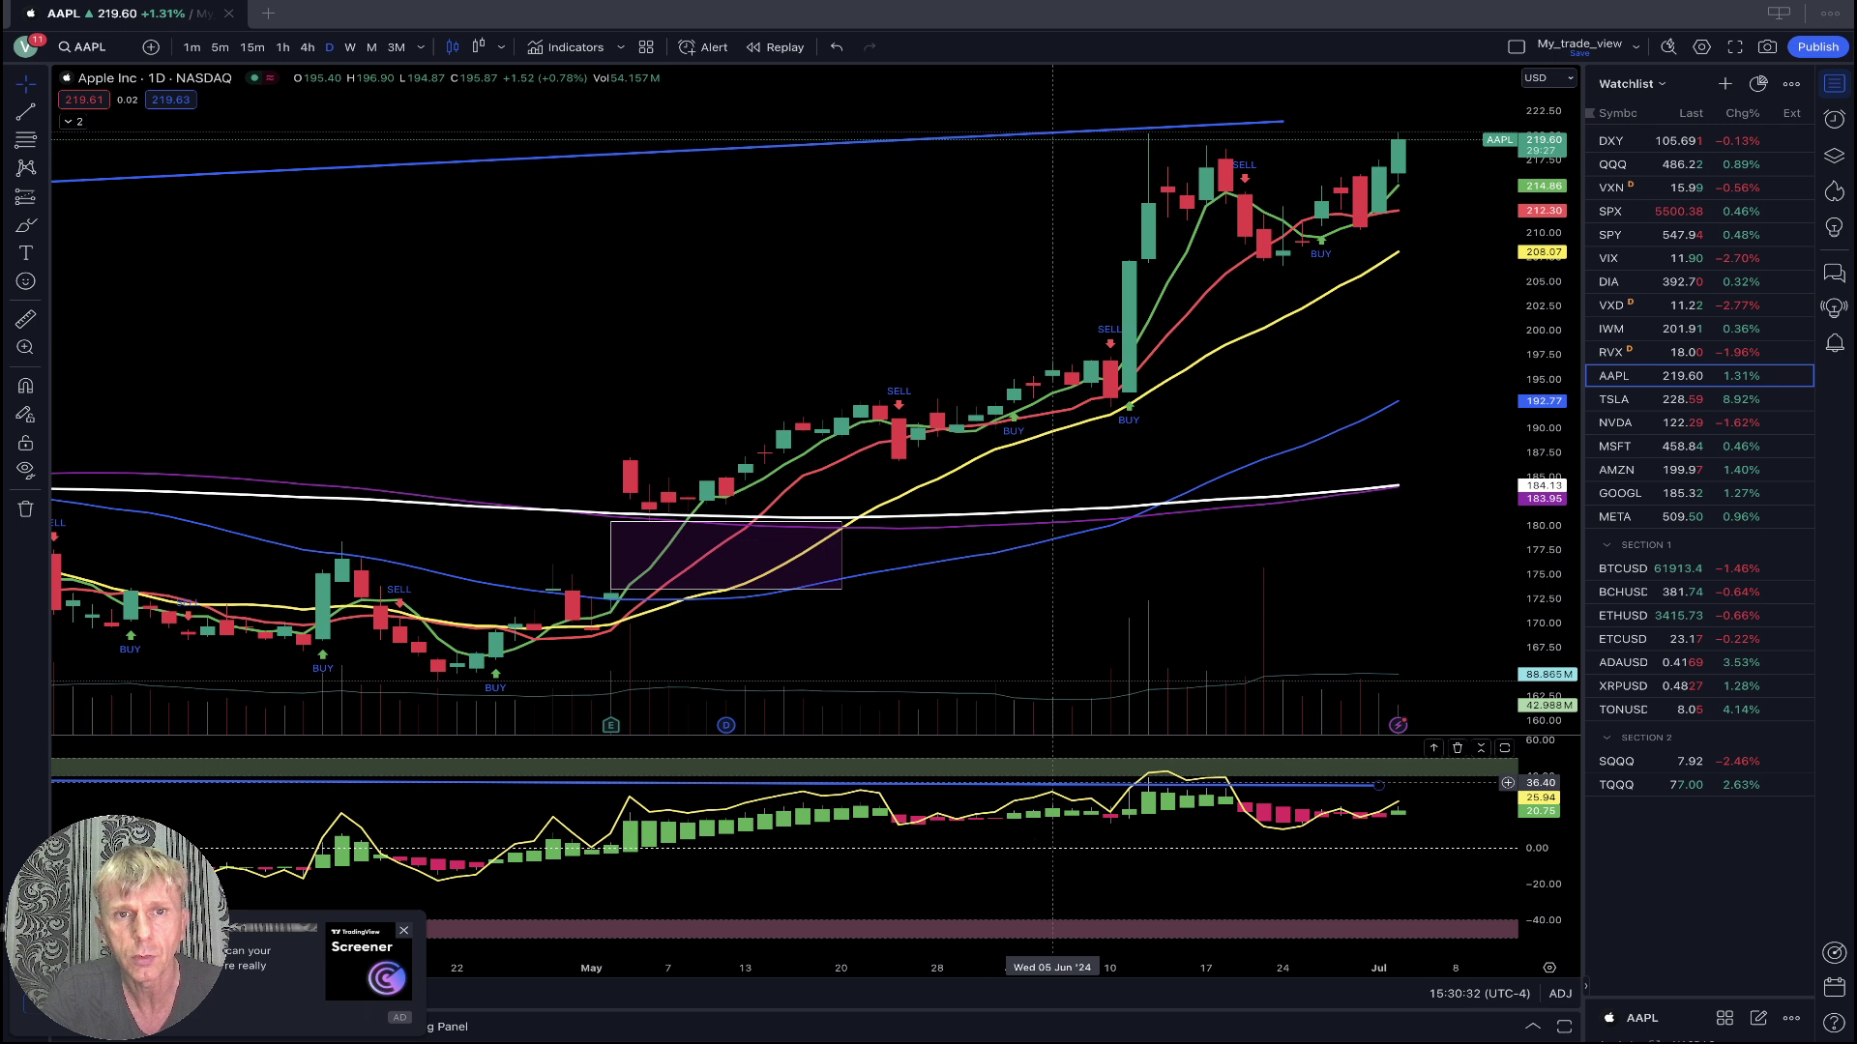
Delete AAPL's old price and oscillator trendlines and draw a level trendline from the 12 June high at about 220.3 to 10 July.
{"action": "key", "text": "Delete"}
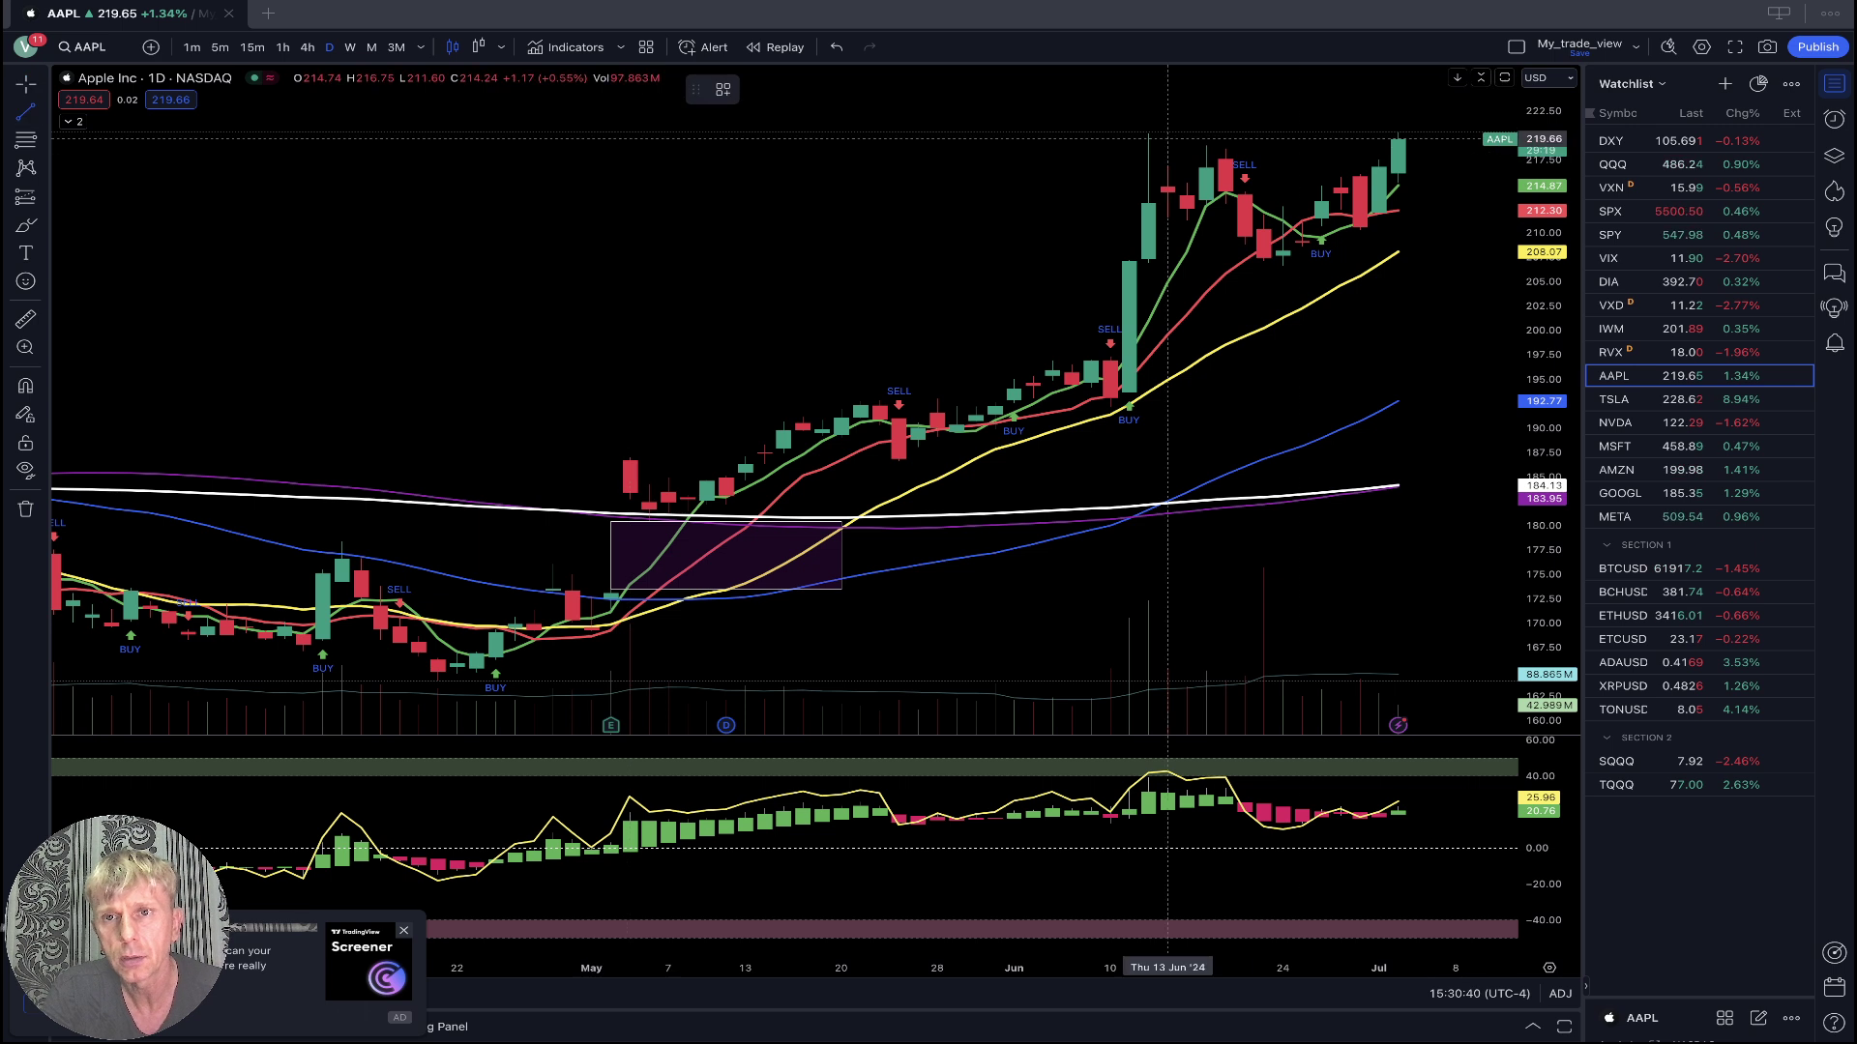
{"action": "left_click", "coordinate": [1148, 132]}
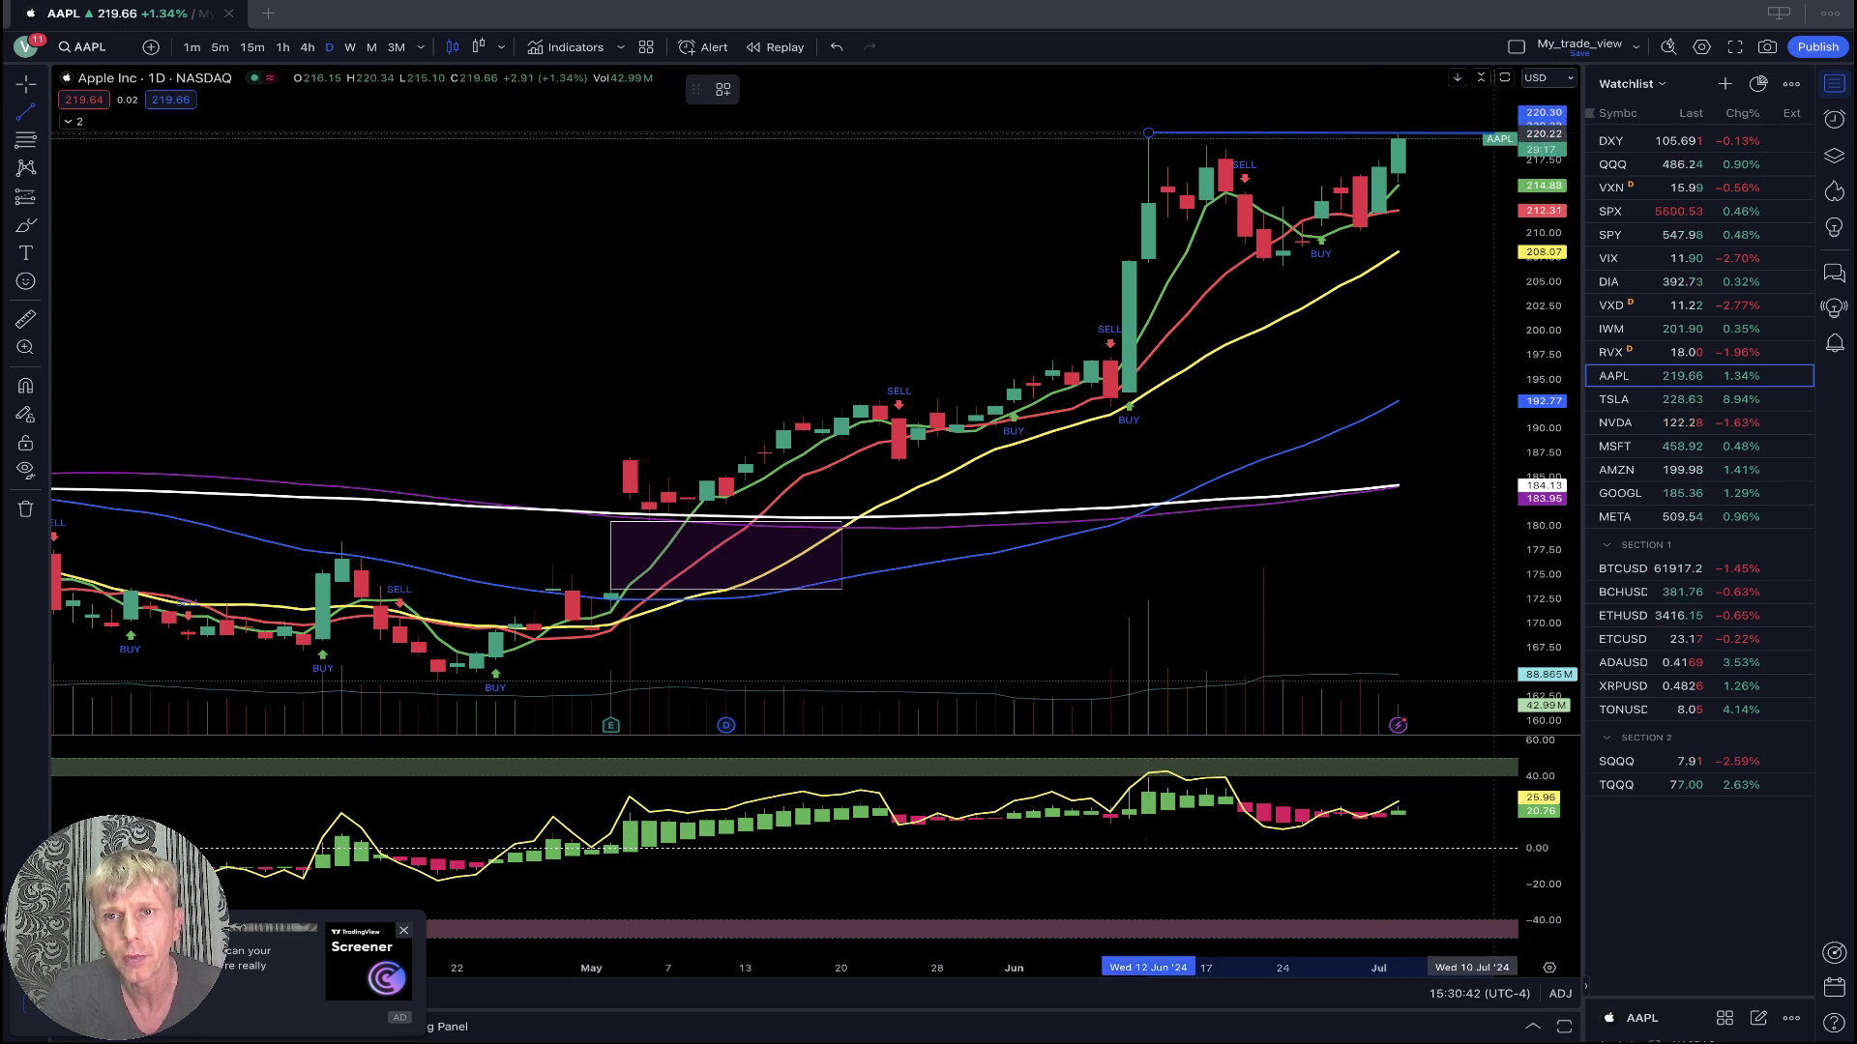
{"action": "left_click", "coordinate": [1494, 133]}
{"action": "left_click", "coordinate": [929, 251]}
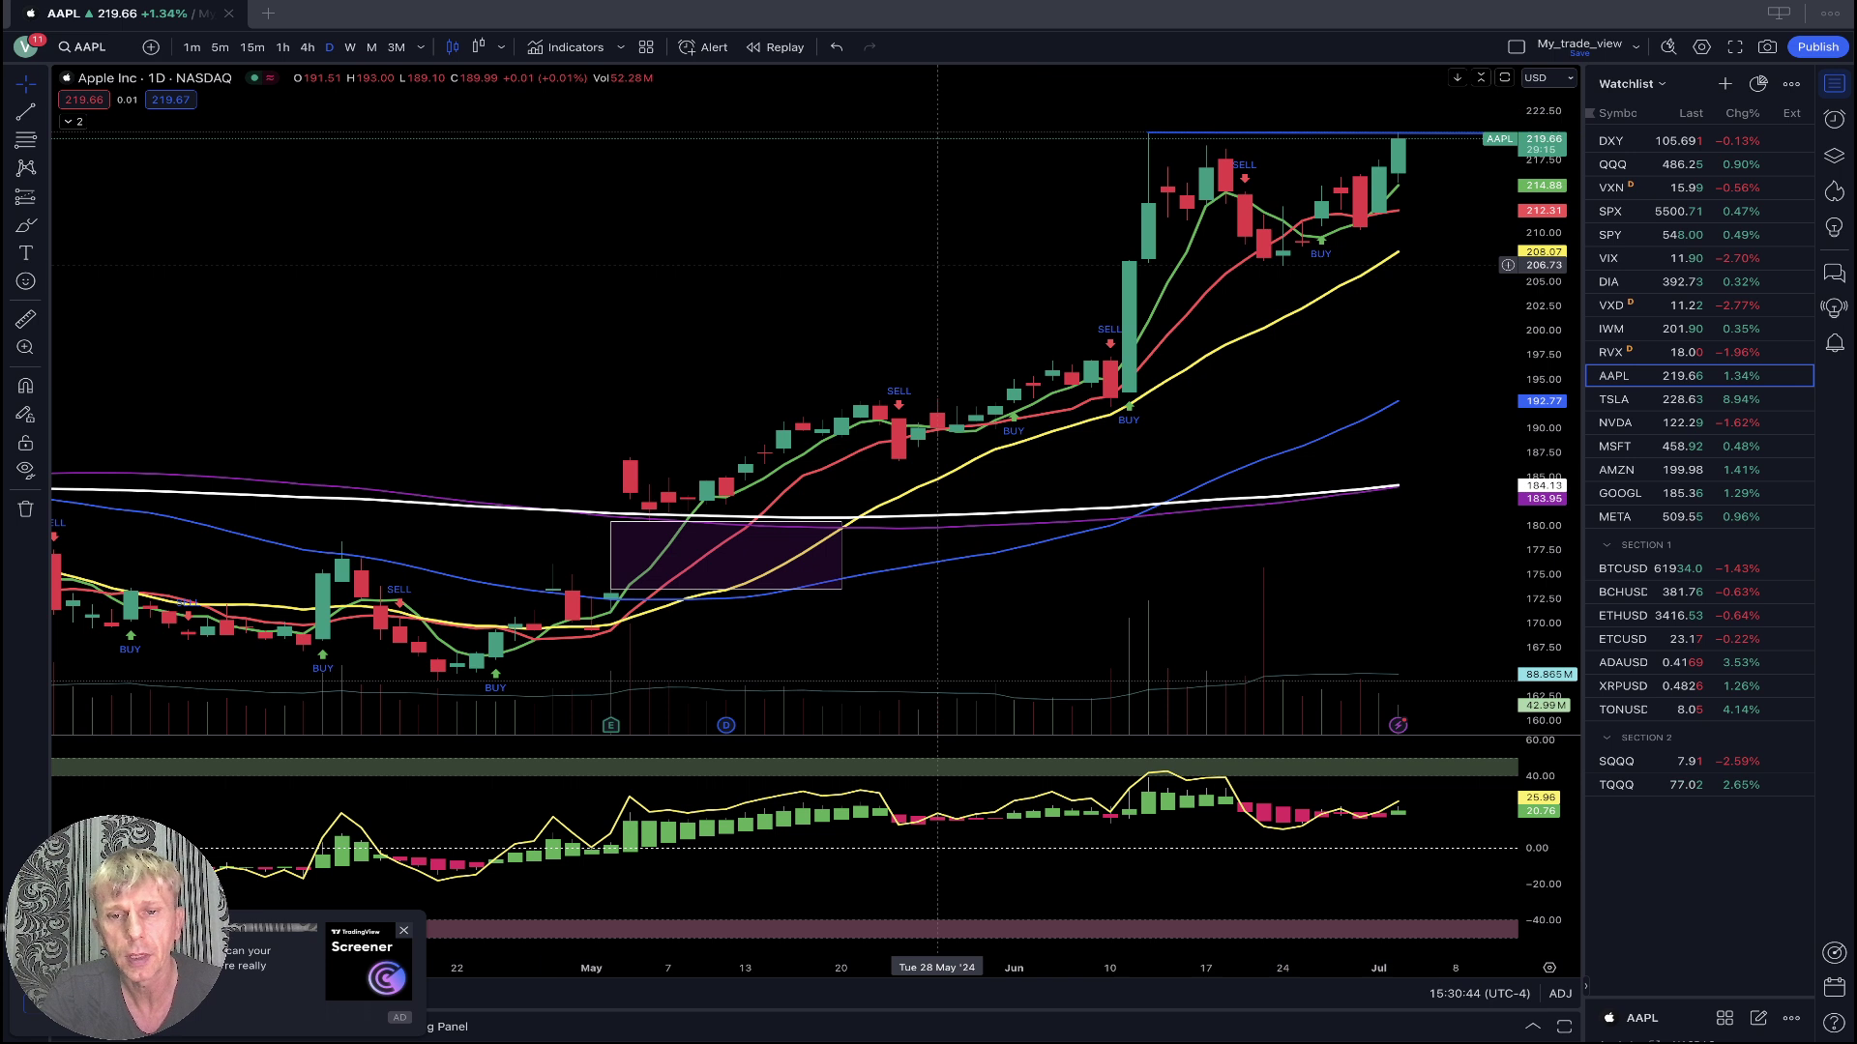
Draw a descending trendline in AAPL's oscillator pane from about 43.4 on 18 June to about 22.5 on 5 July.
{"action": "key", "text": "alt+t"}
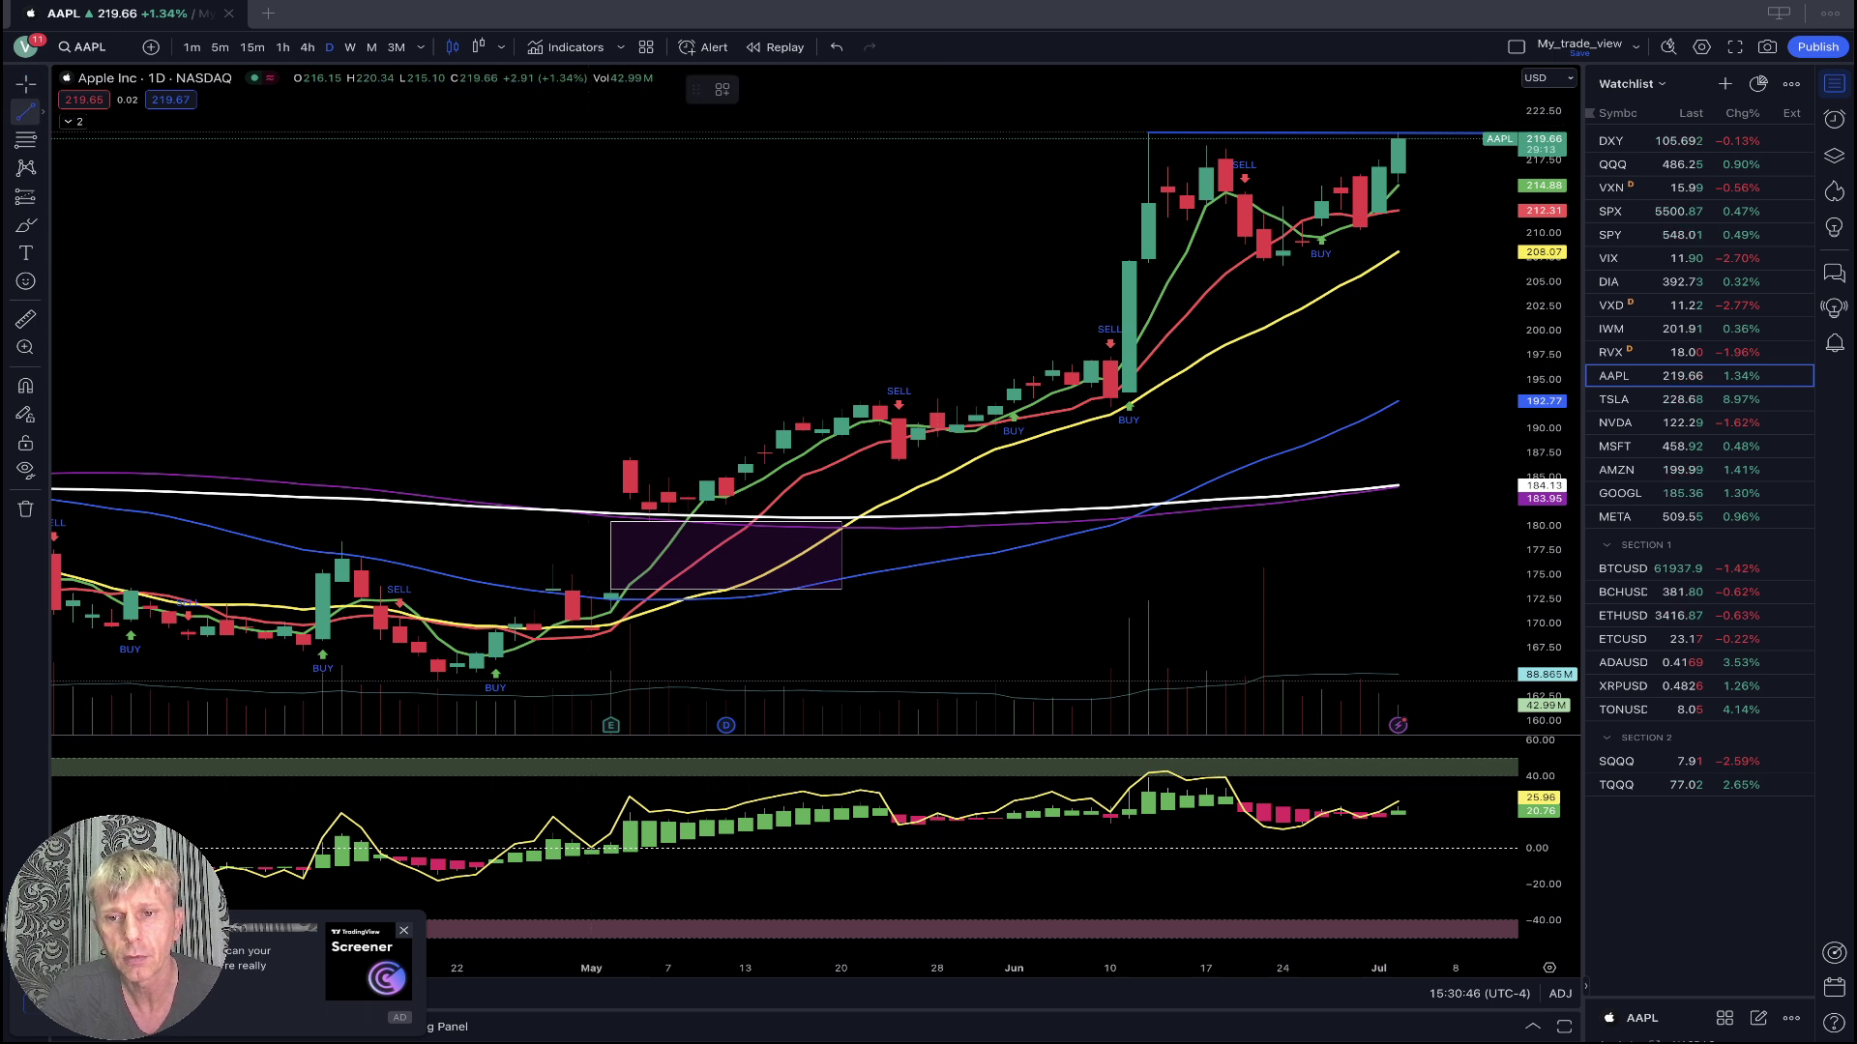
{"action": "left_click", "coordinate": [1225, 771]}
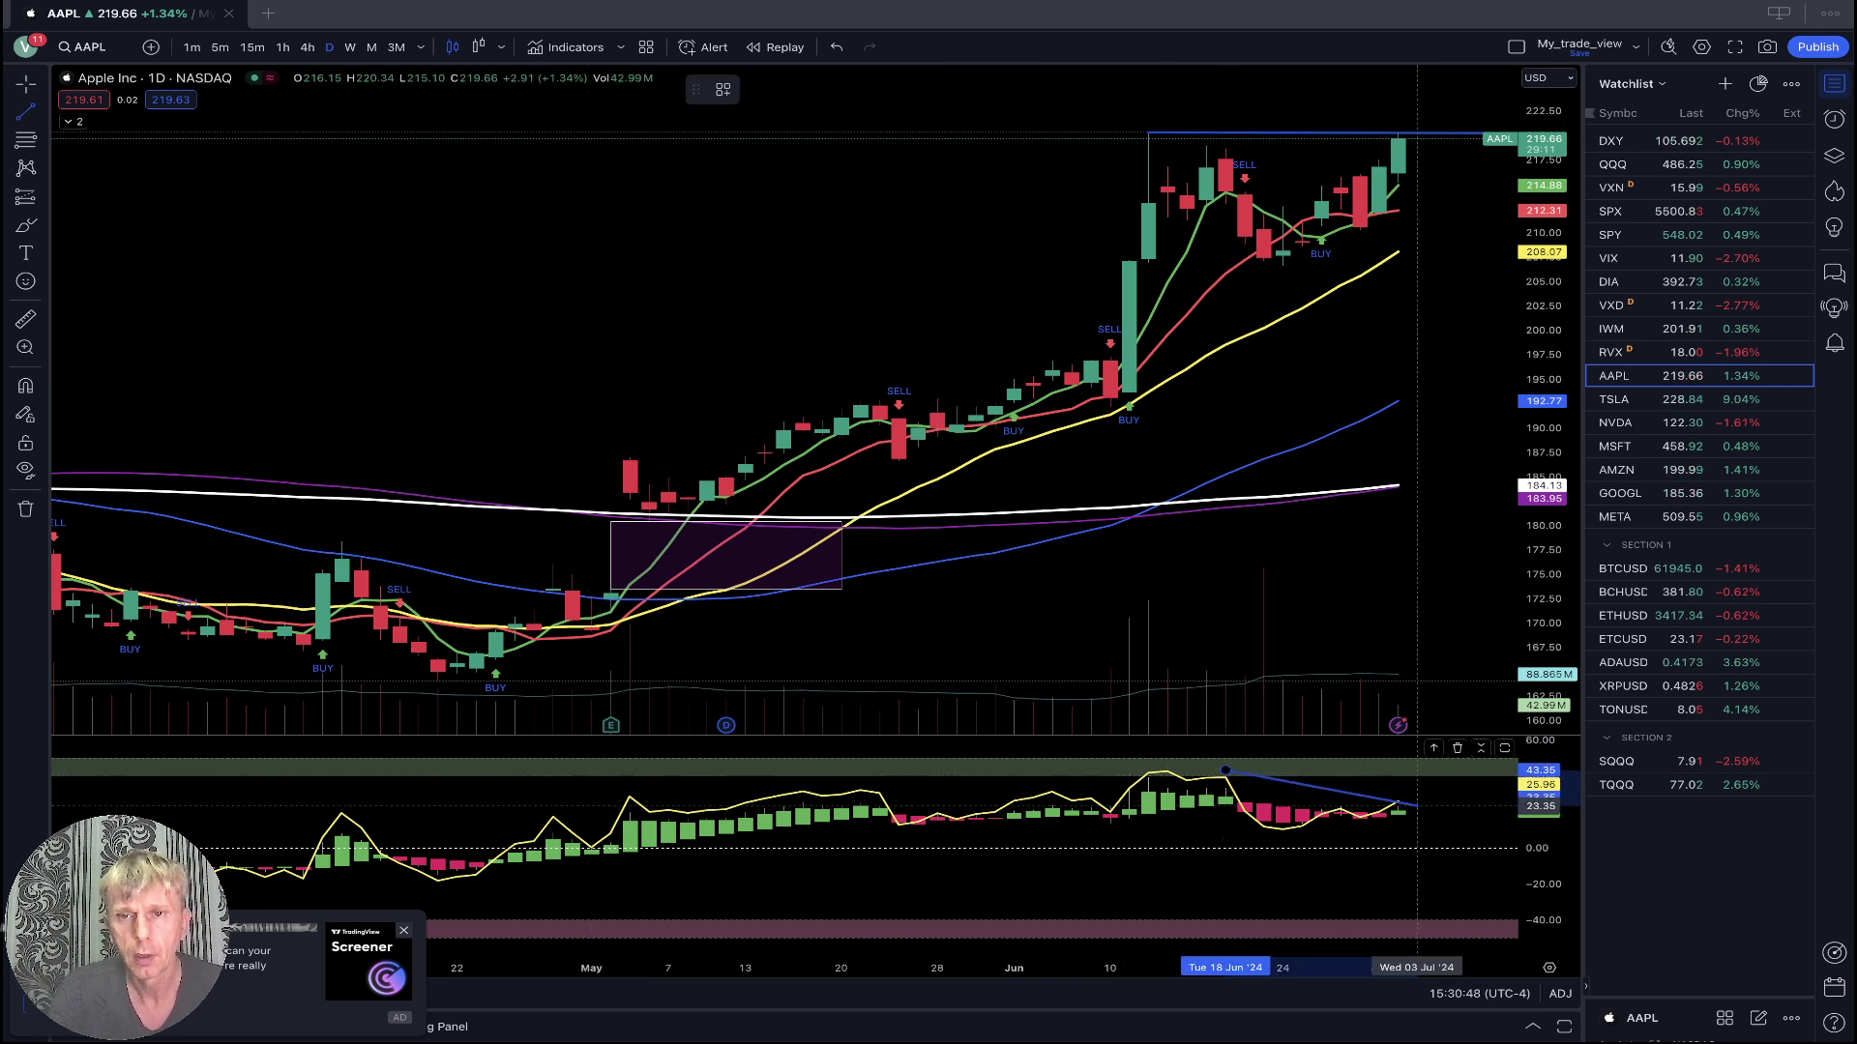
{"action": "left_click", "coordinate": [1436, 807]}
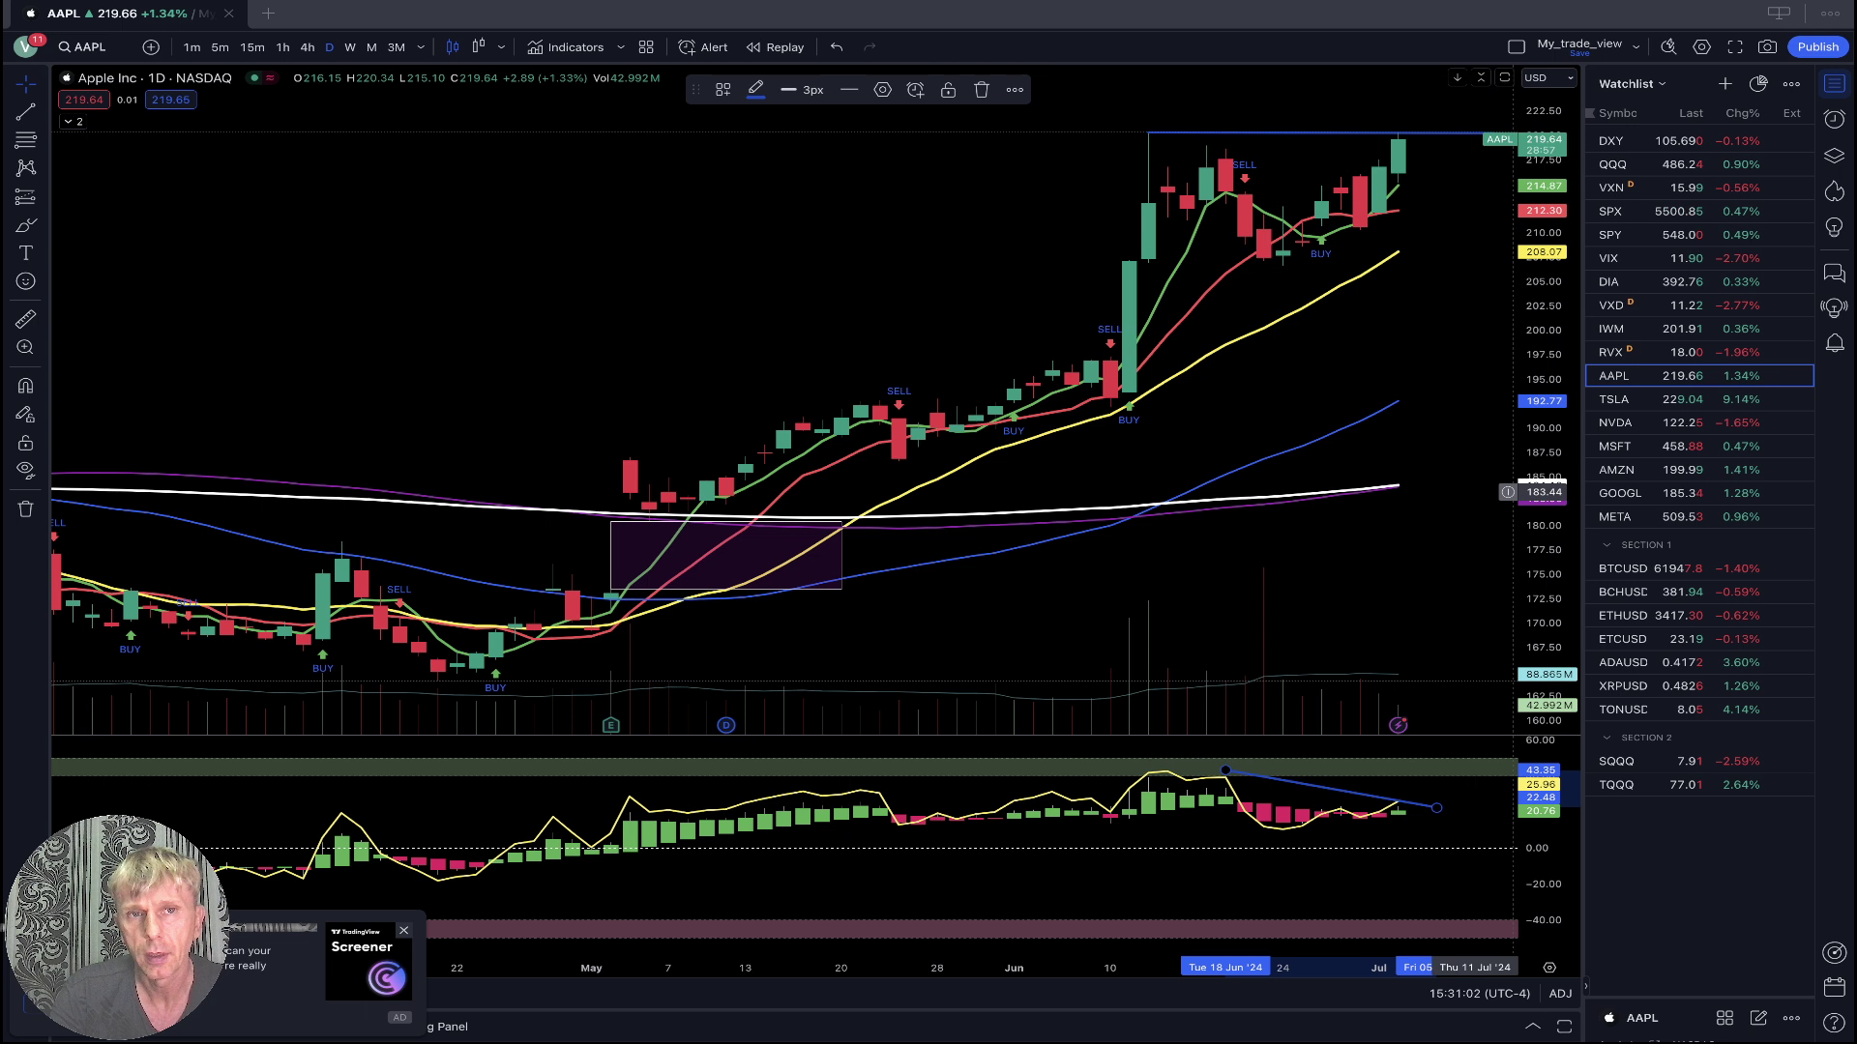
Examine the TSLA chart on the daily, 4-hour and 1-hour timeframes.
{"action": "left_click", "coordinate": [1635, 400]}
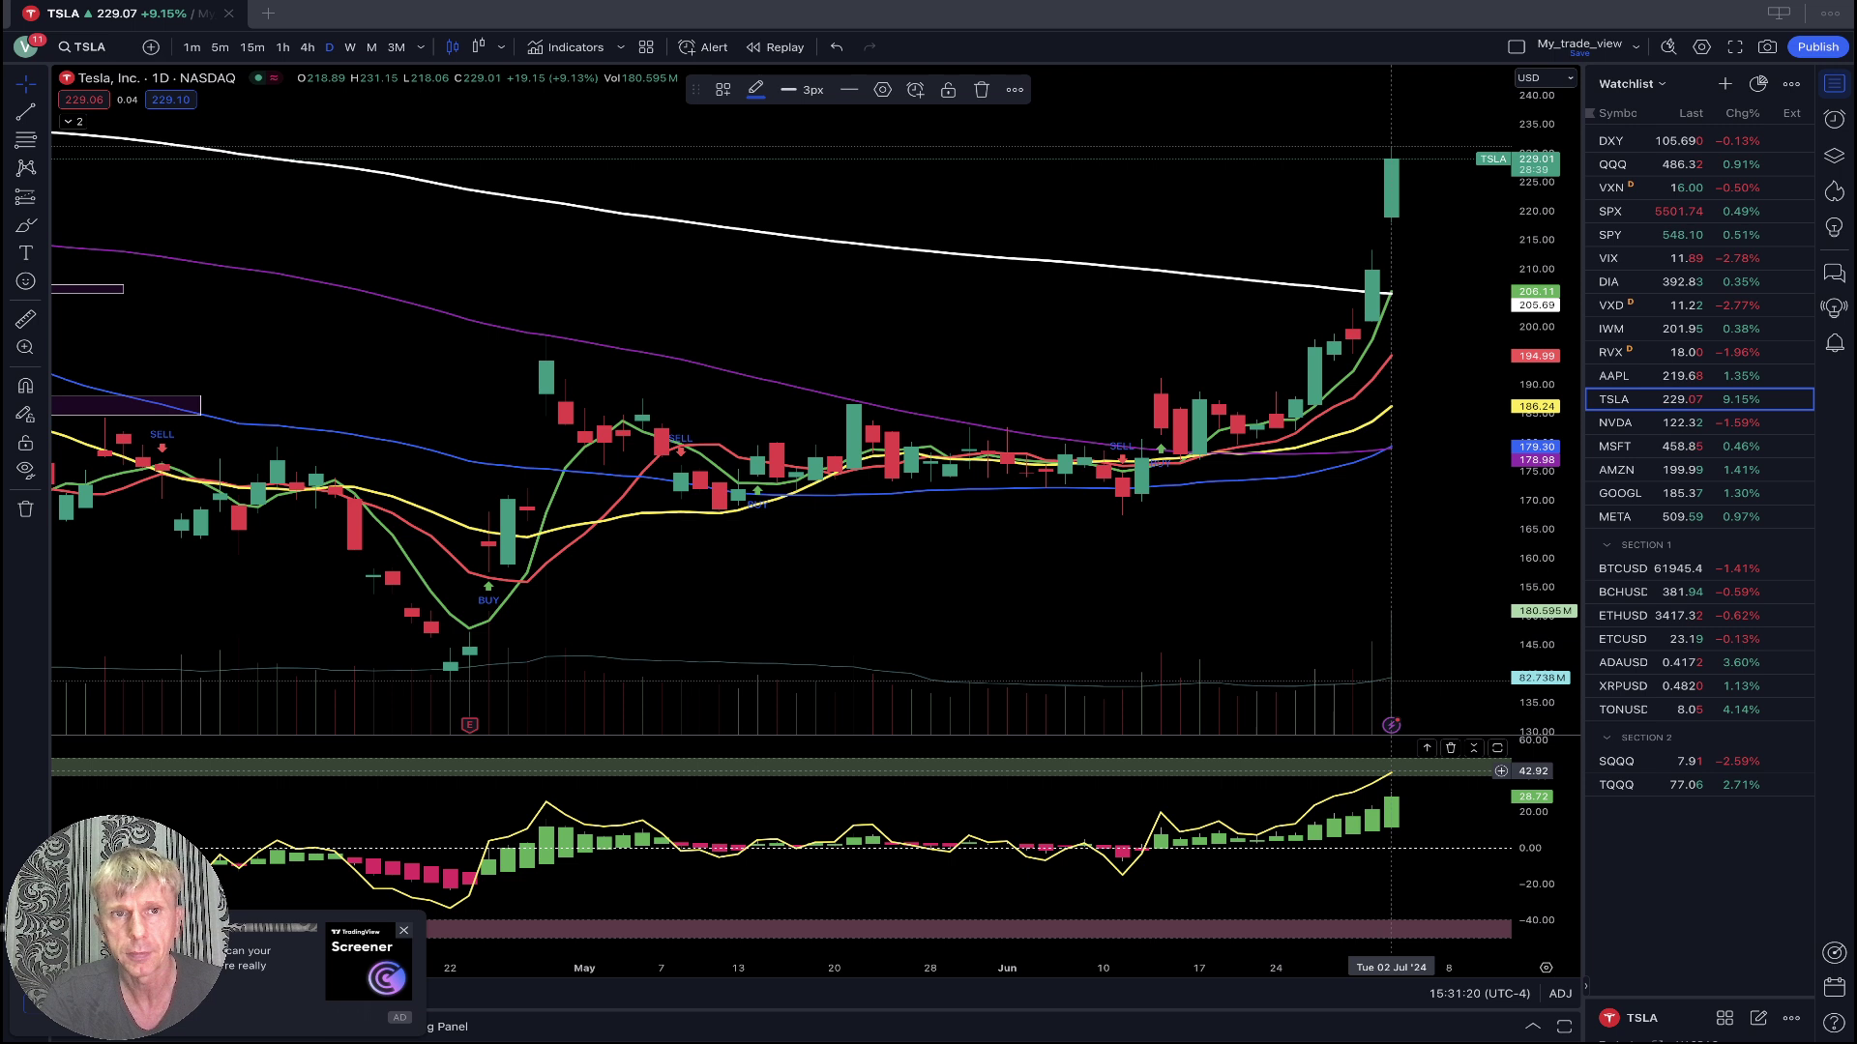
{"action": "left_click", "coordinate": [307, 47]}
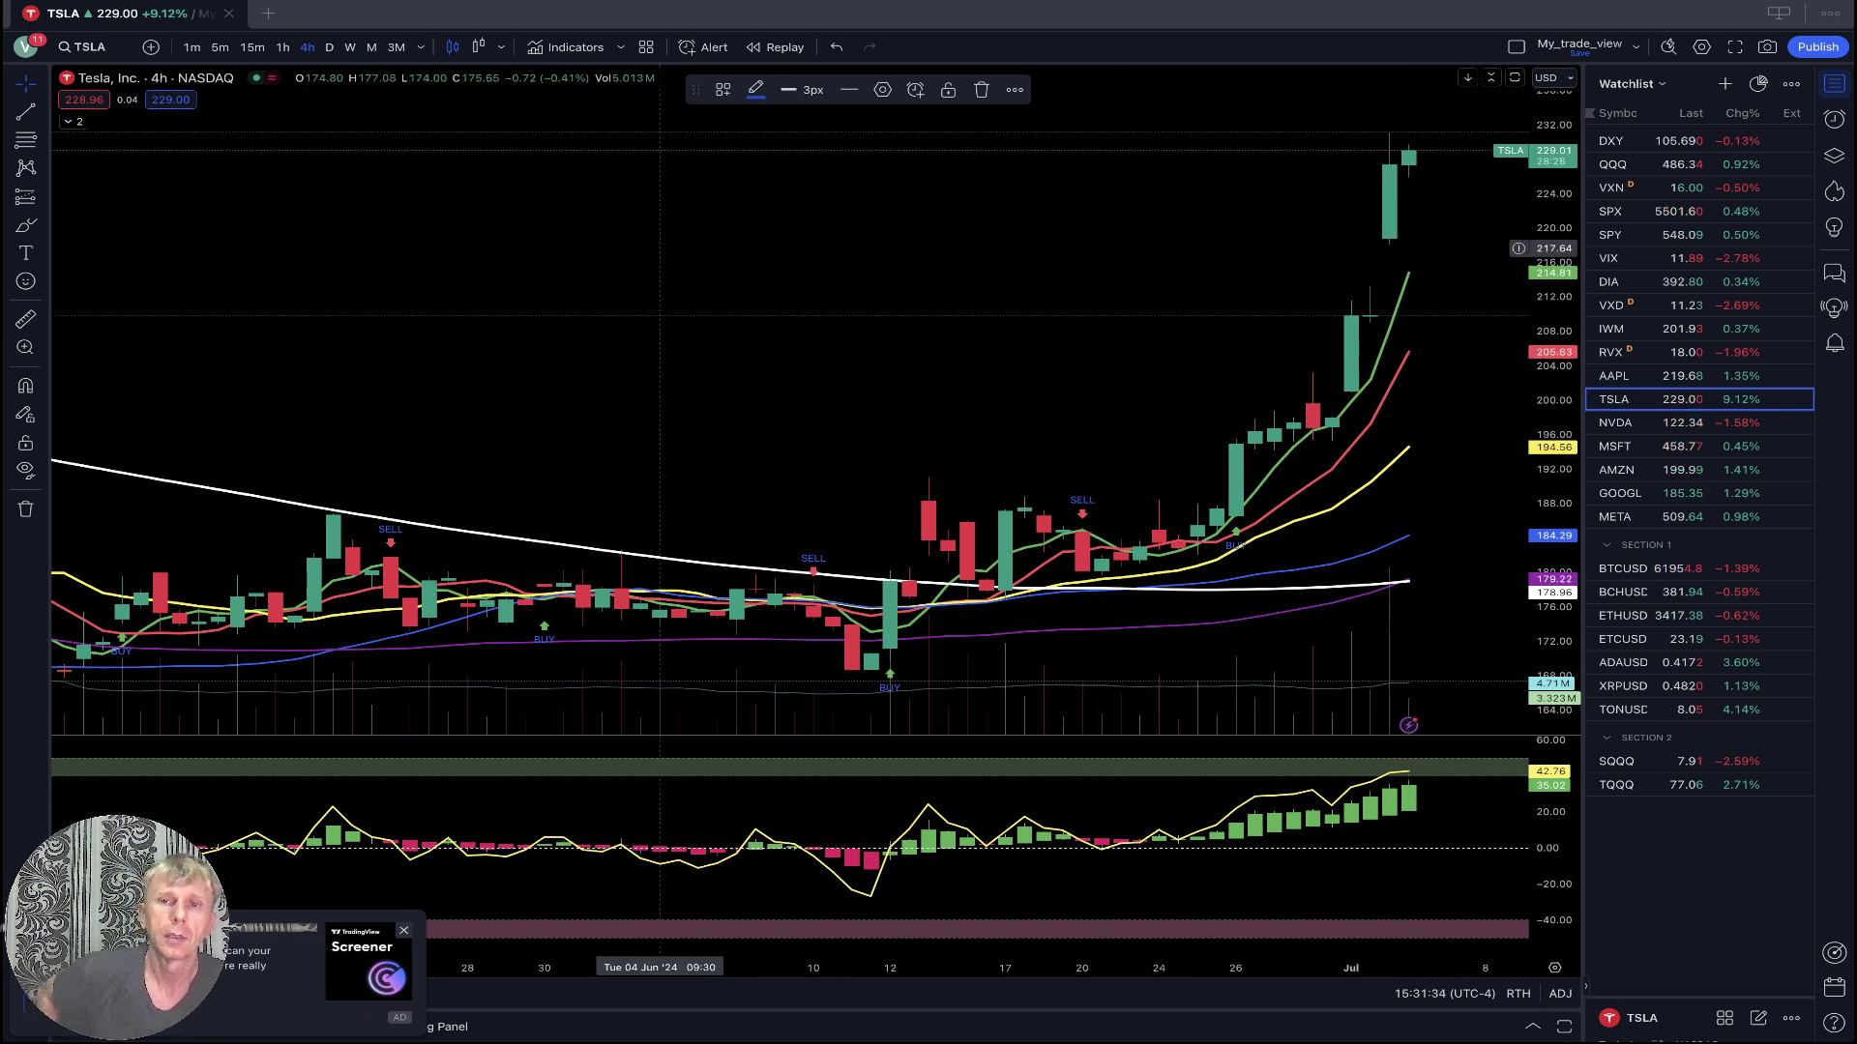
{"action": "left_click", "coordinate": [282, 46]}
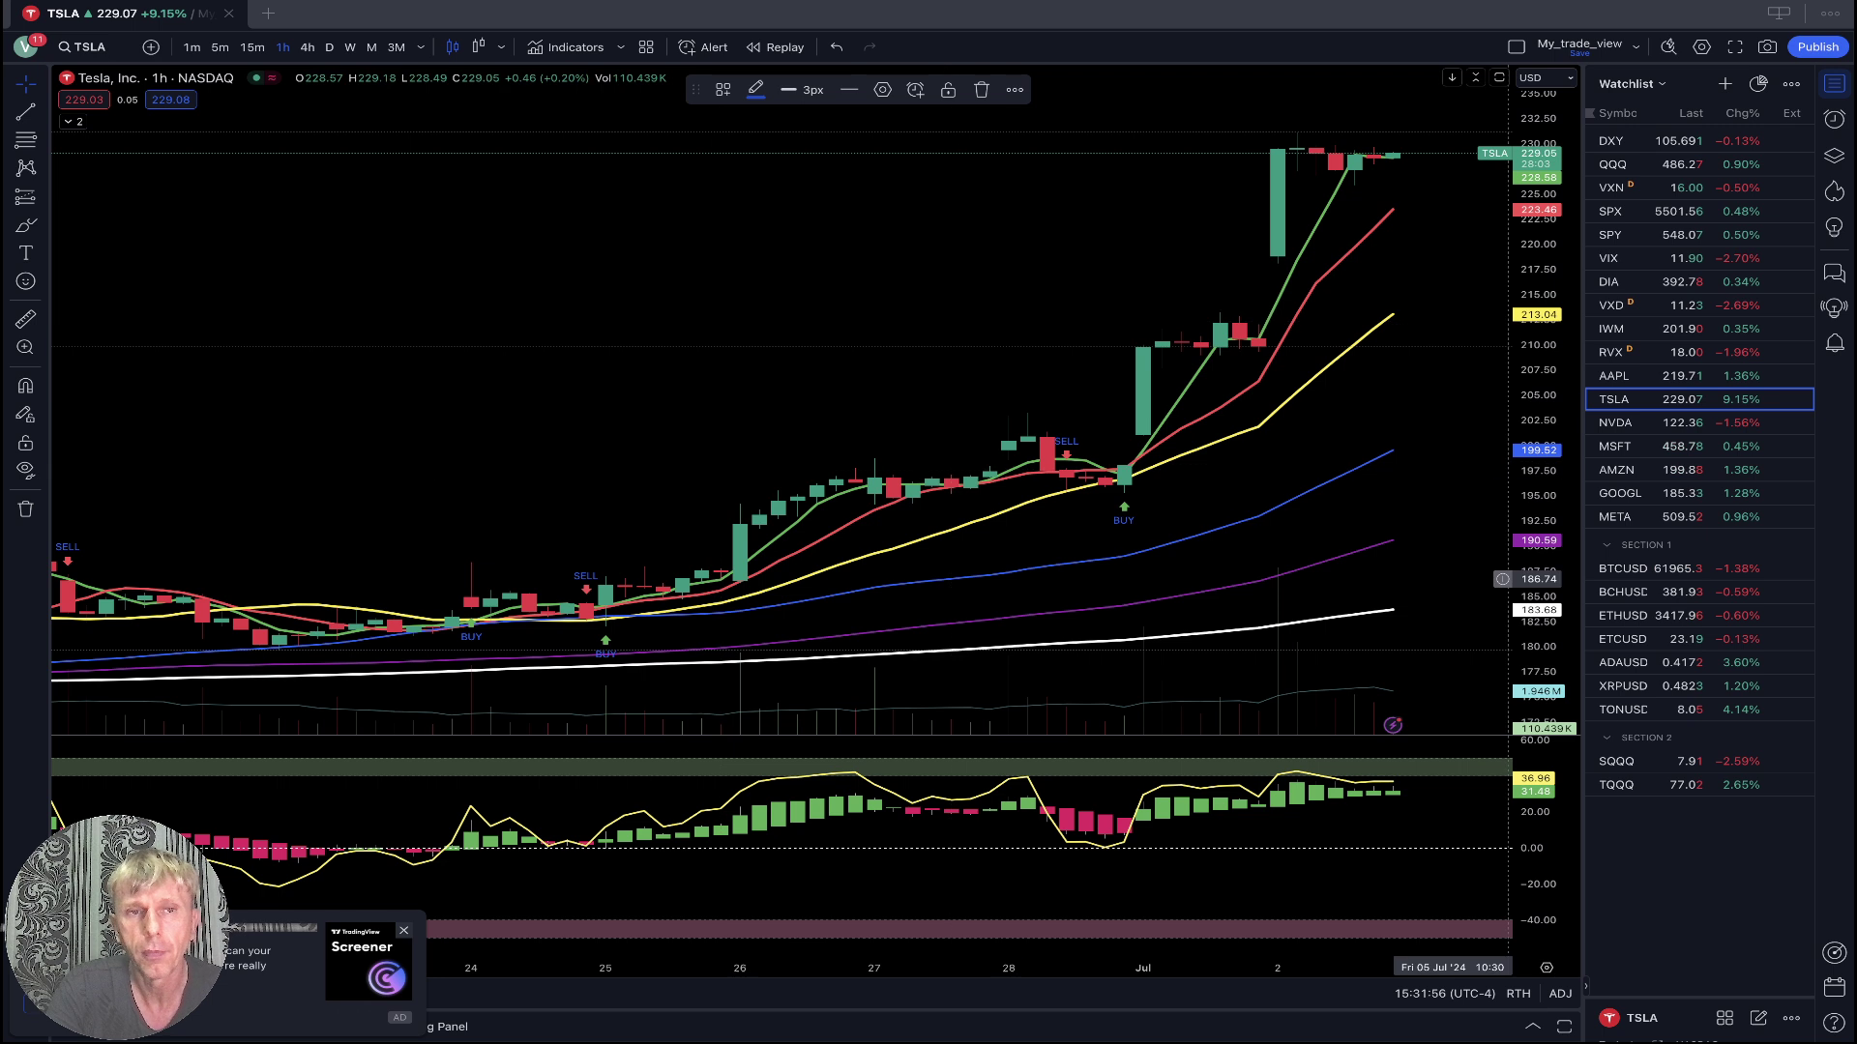
Examine the NVDA chart on the 1-hour and 4-hour timeframes, ending on the 1-hour timeframe.
{"action": "left_click", "coordinate": [1644, 423]}
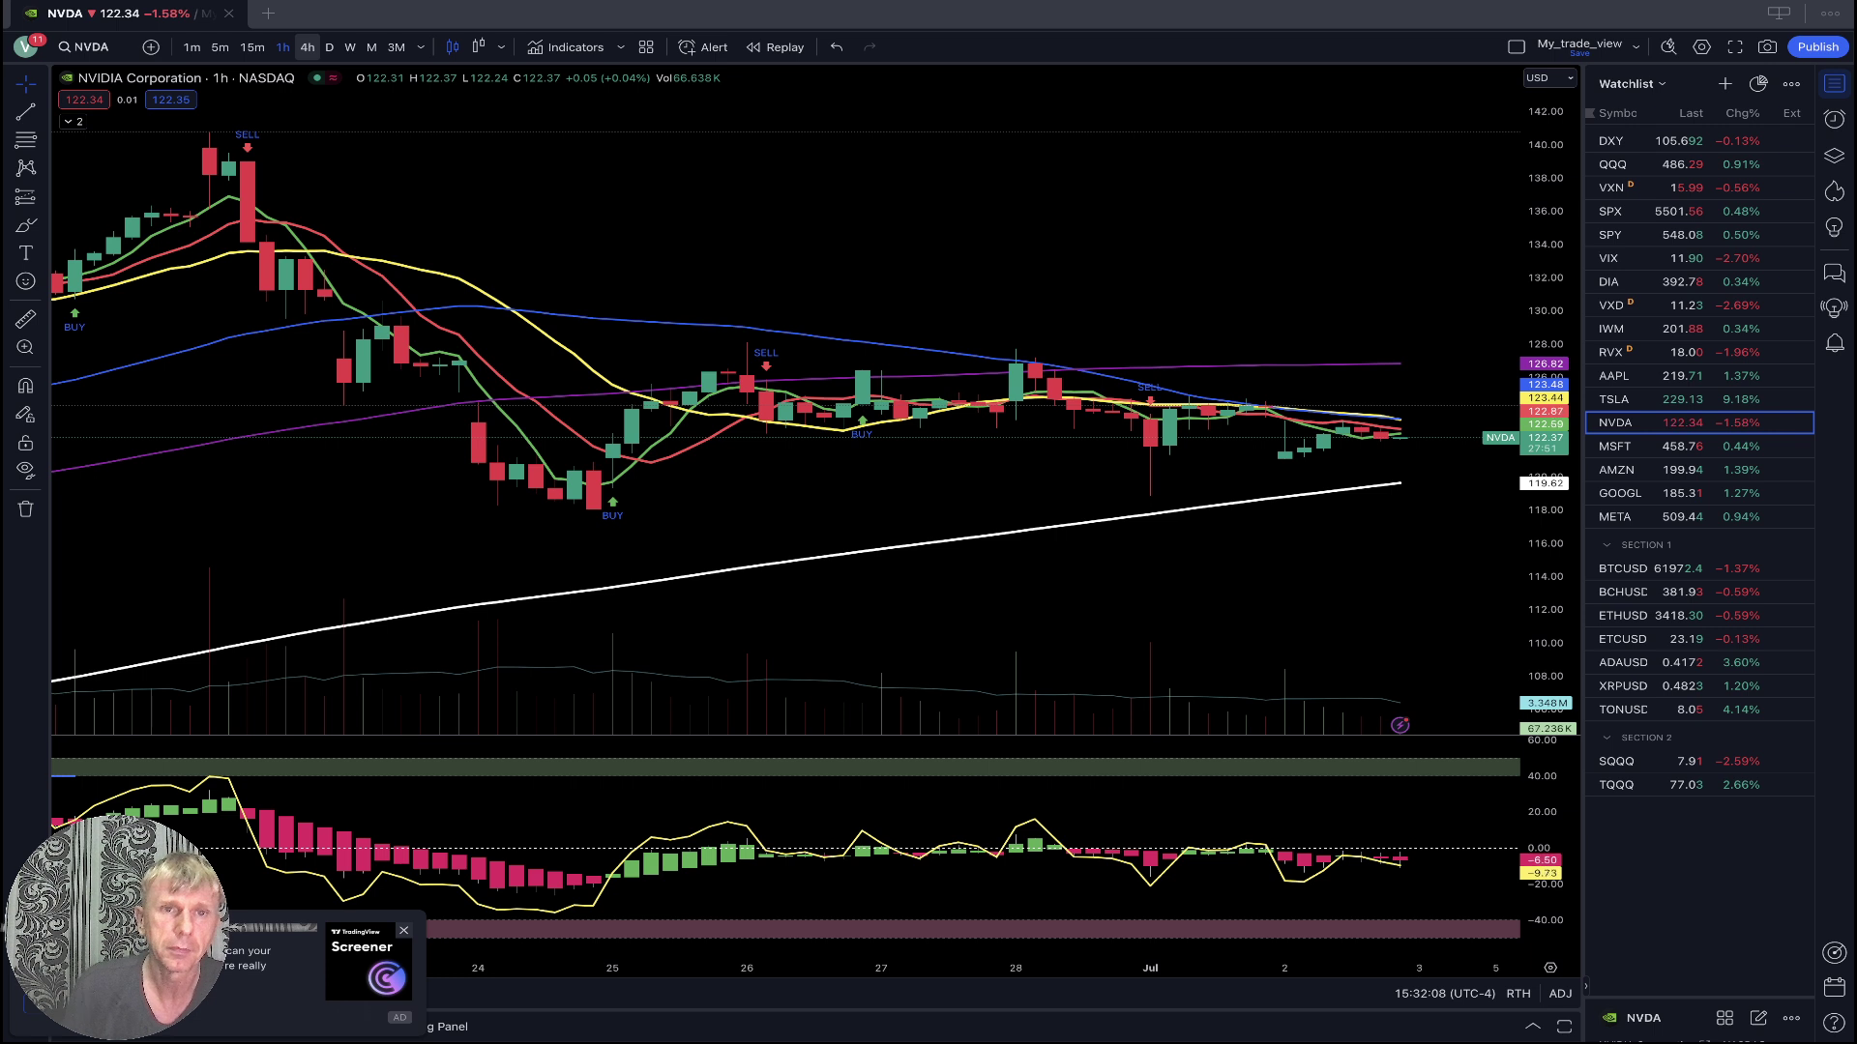
{"action": "left_click", "coordinate": [307, 47]}
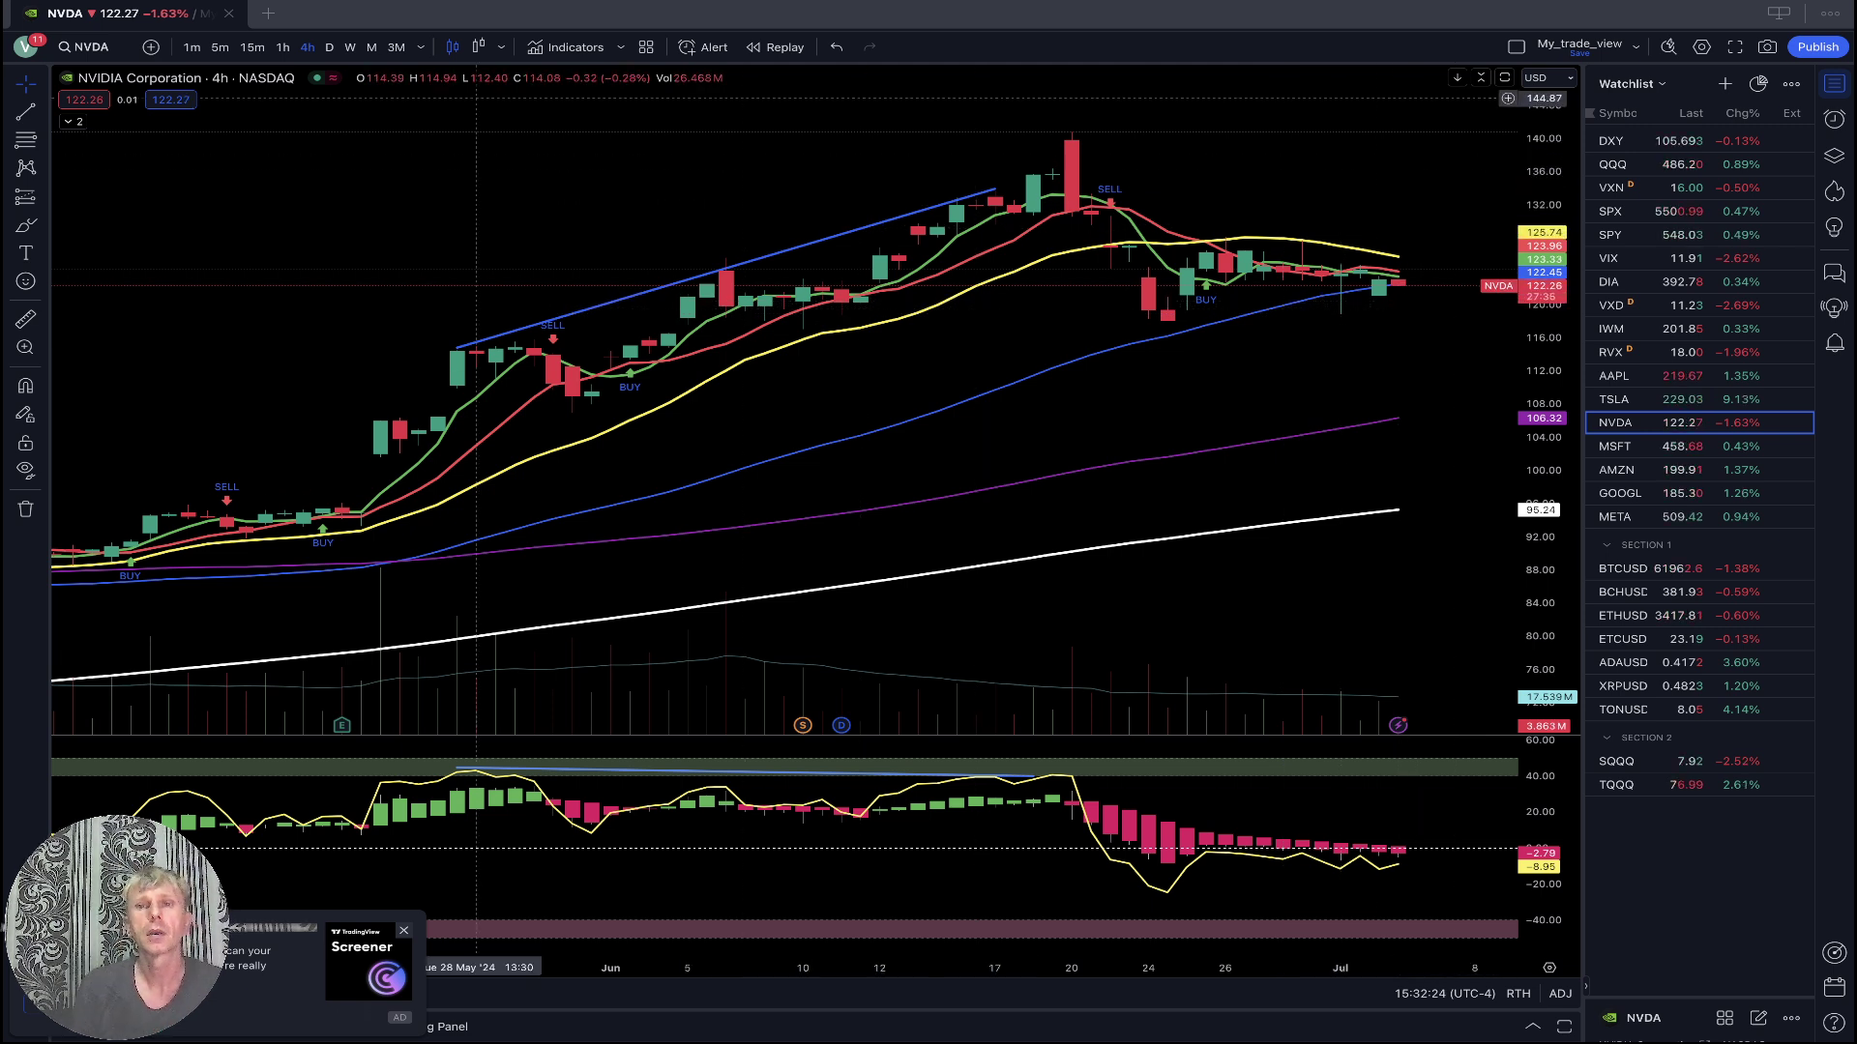
{"action": "left_click", "coordinate": [282, 46]}
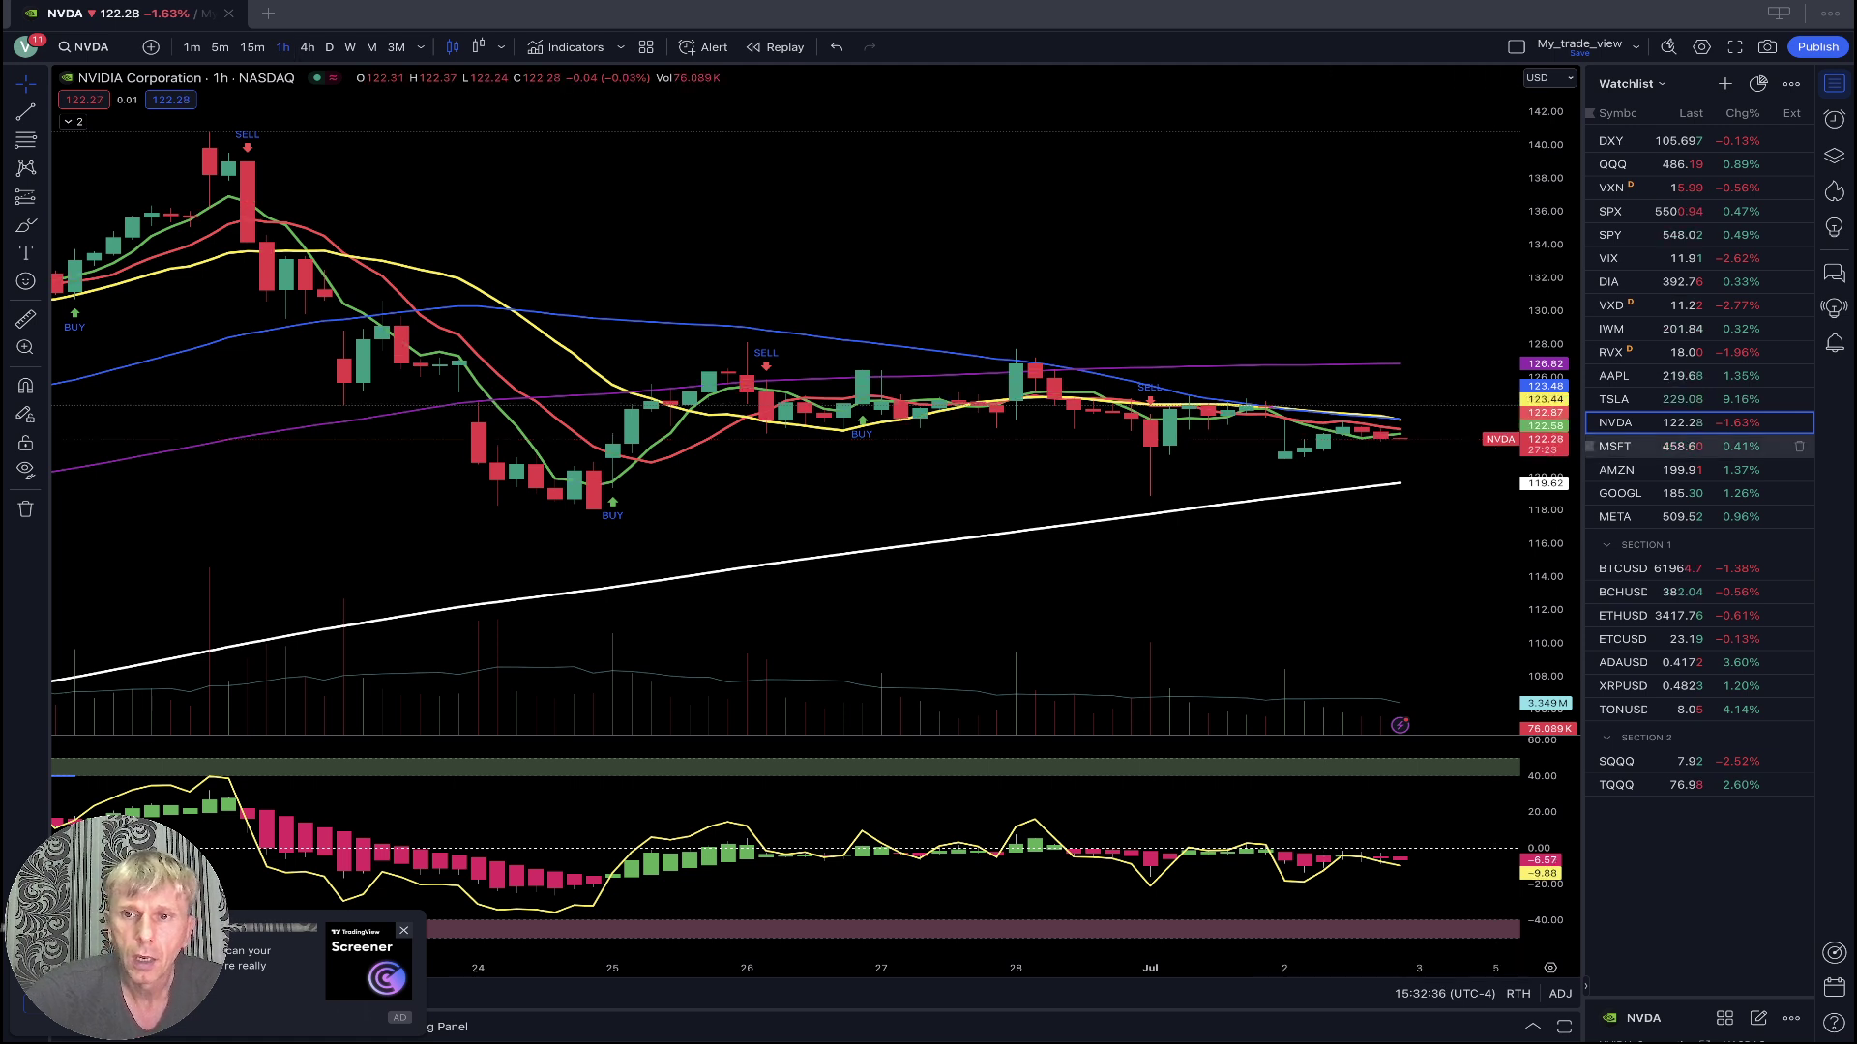
Draw a descending oscillator trendline on MSFT's 4-hour chart from about 40.3 on 17 June to about 29.4 on 5 July.
{"action": "left_click", "coordinate": [1644, 445]}
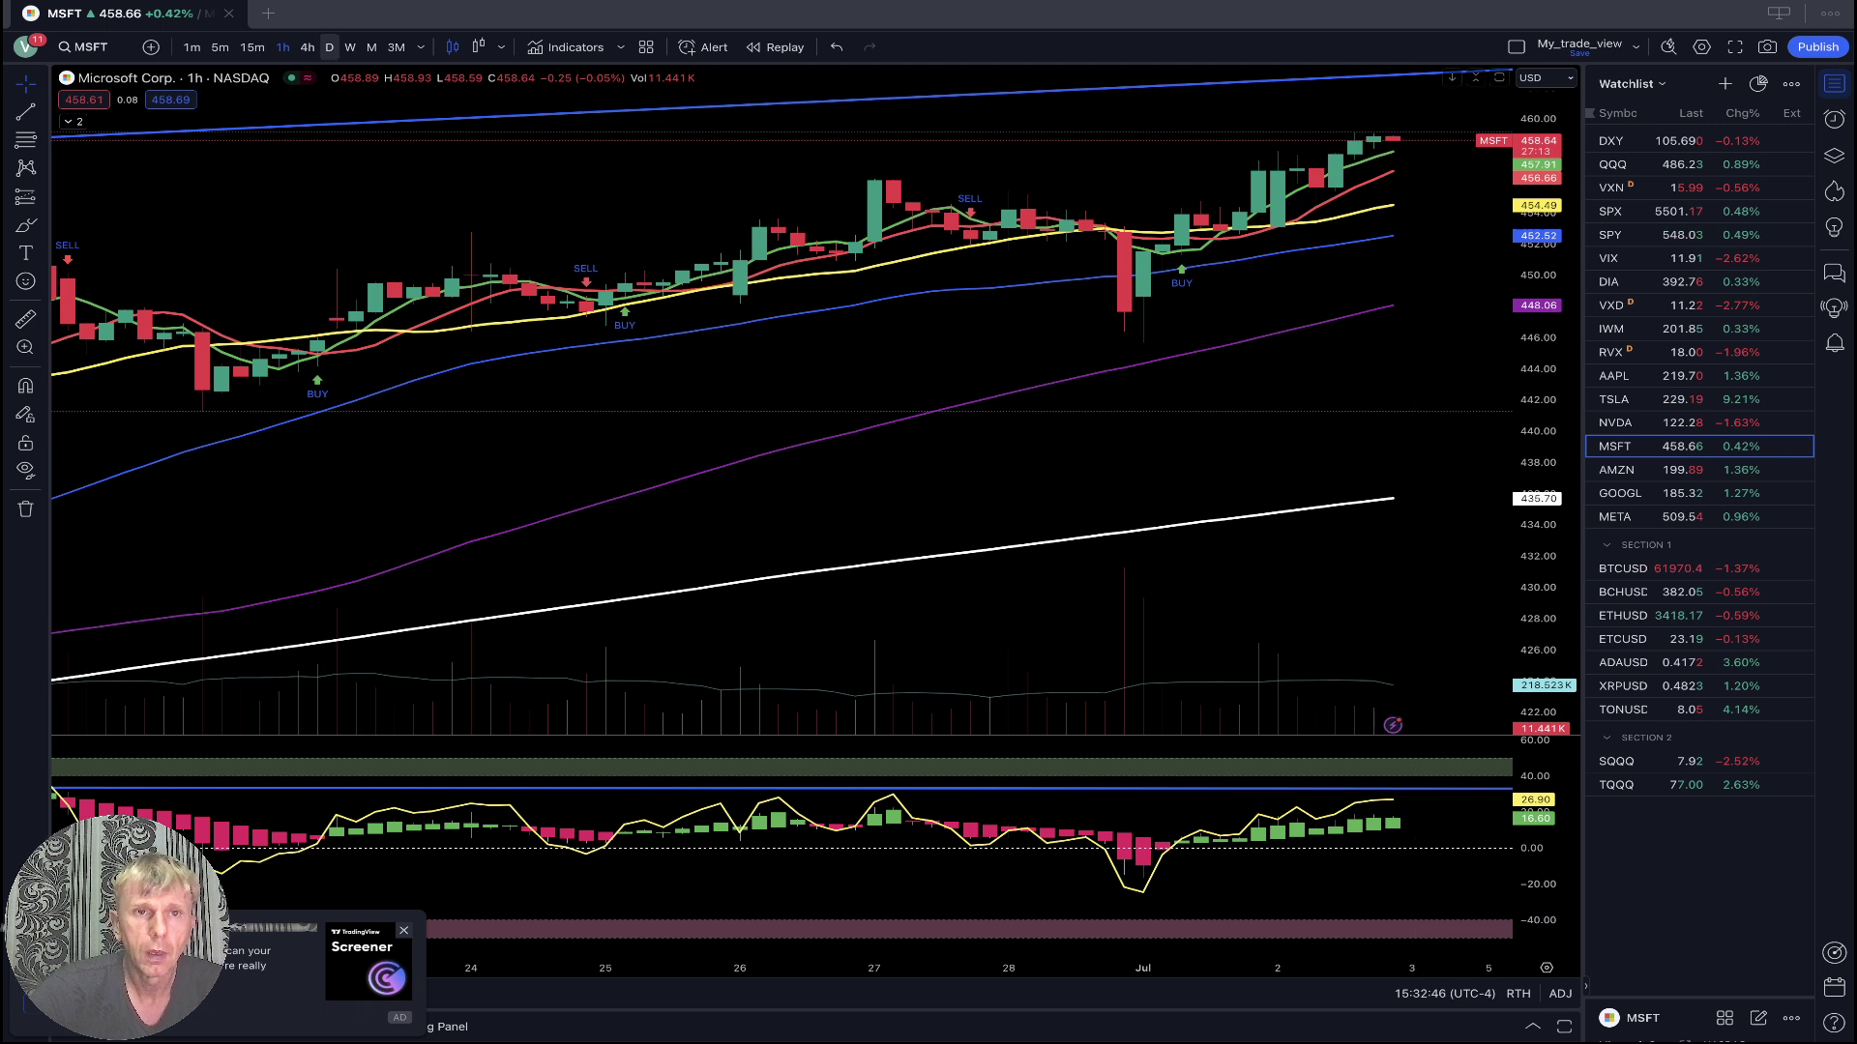
{"action": "left_click", "coordinate": [307, 46]}
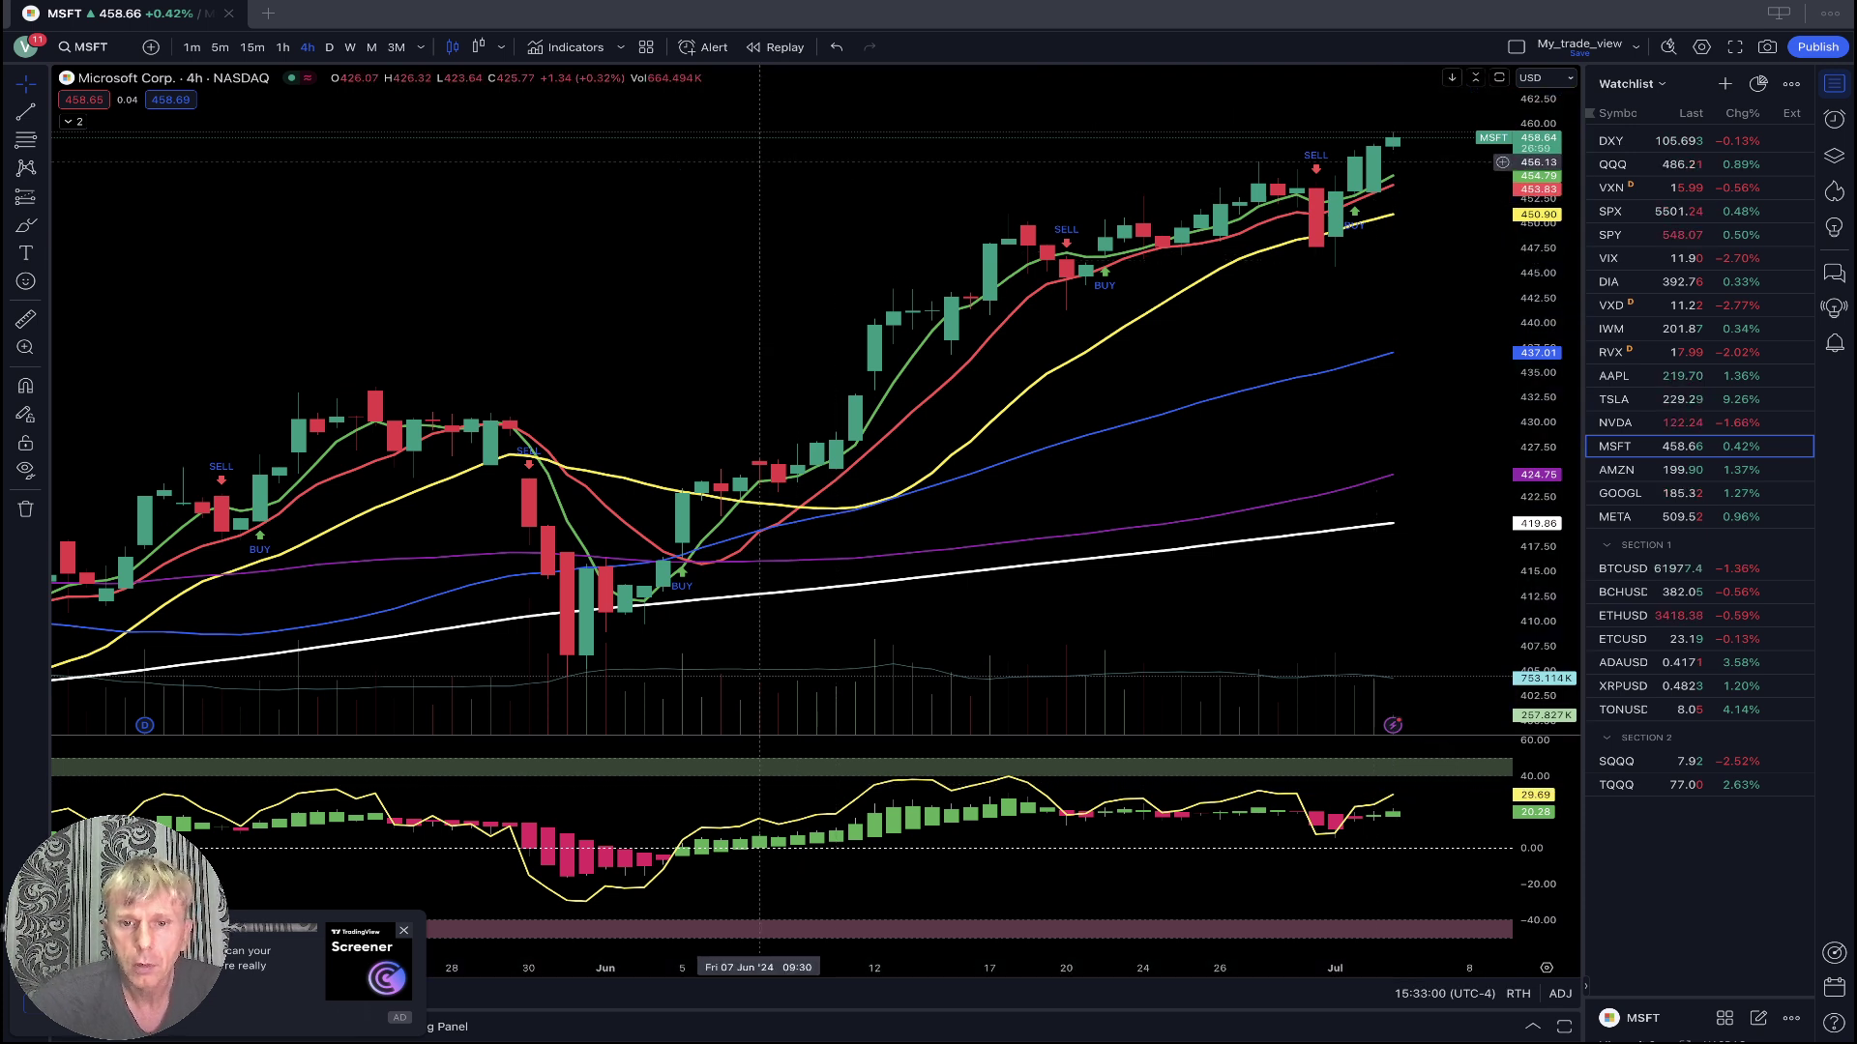
{"action": "left_click", "coordinate": [25, 112]}
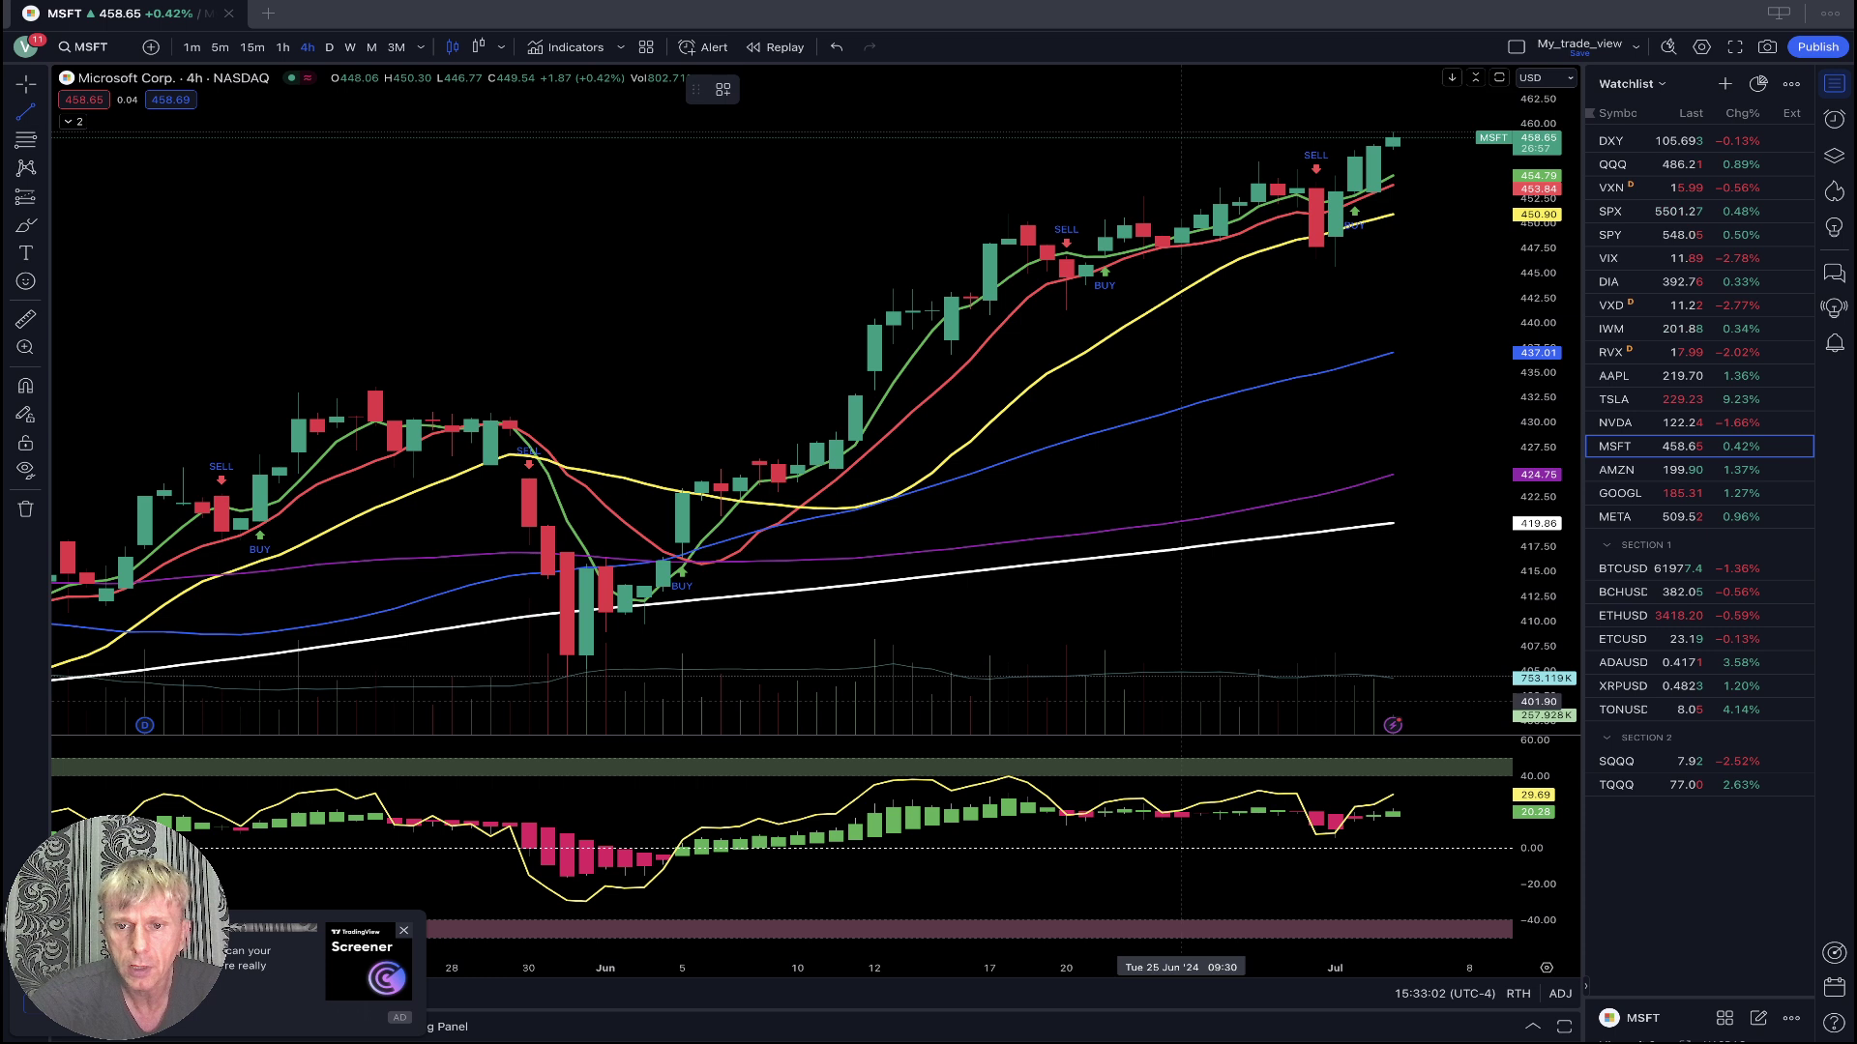
{"action": "left_click", "coordinate": [1009, 776]}
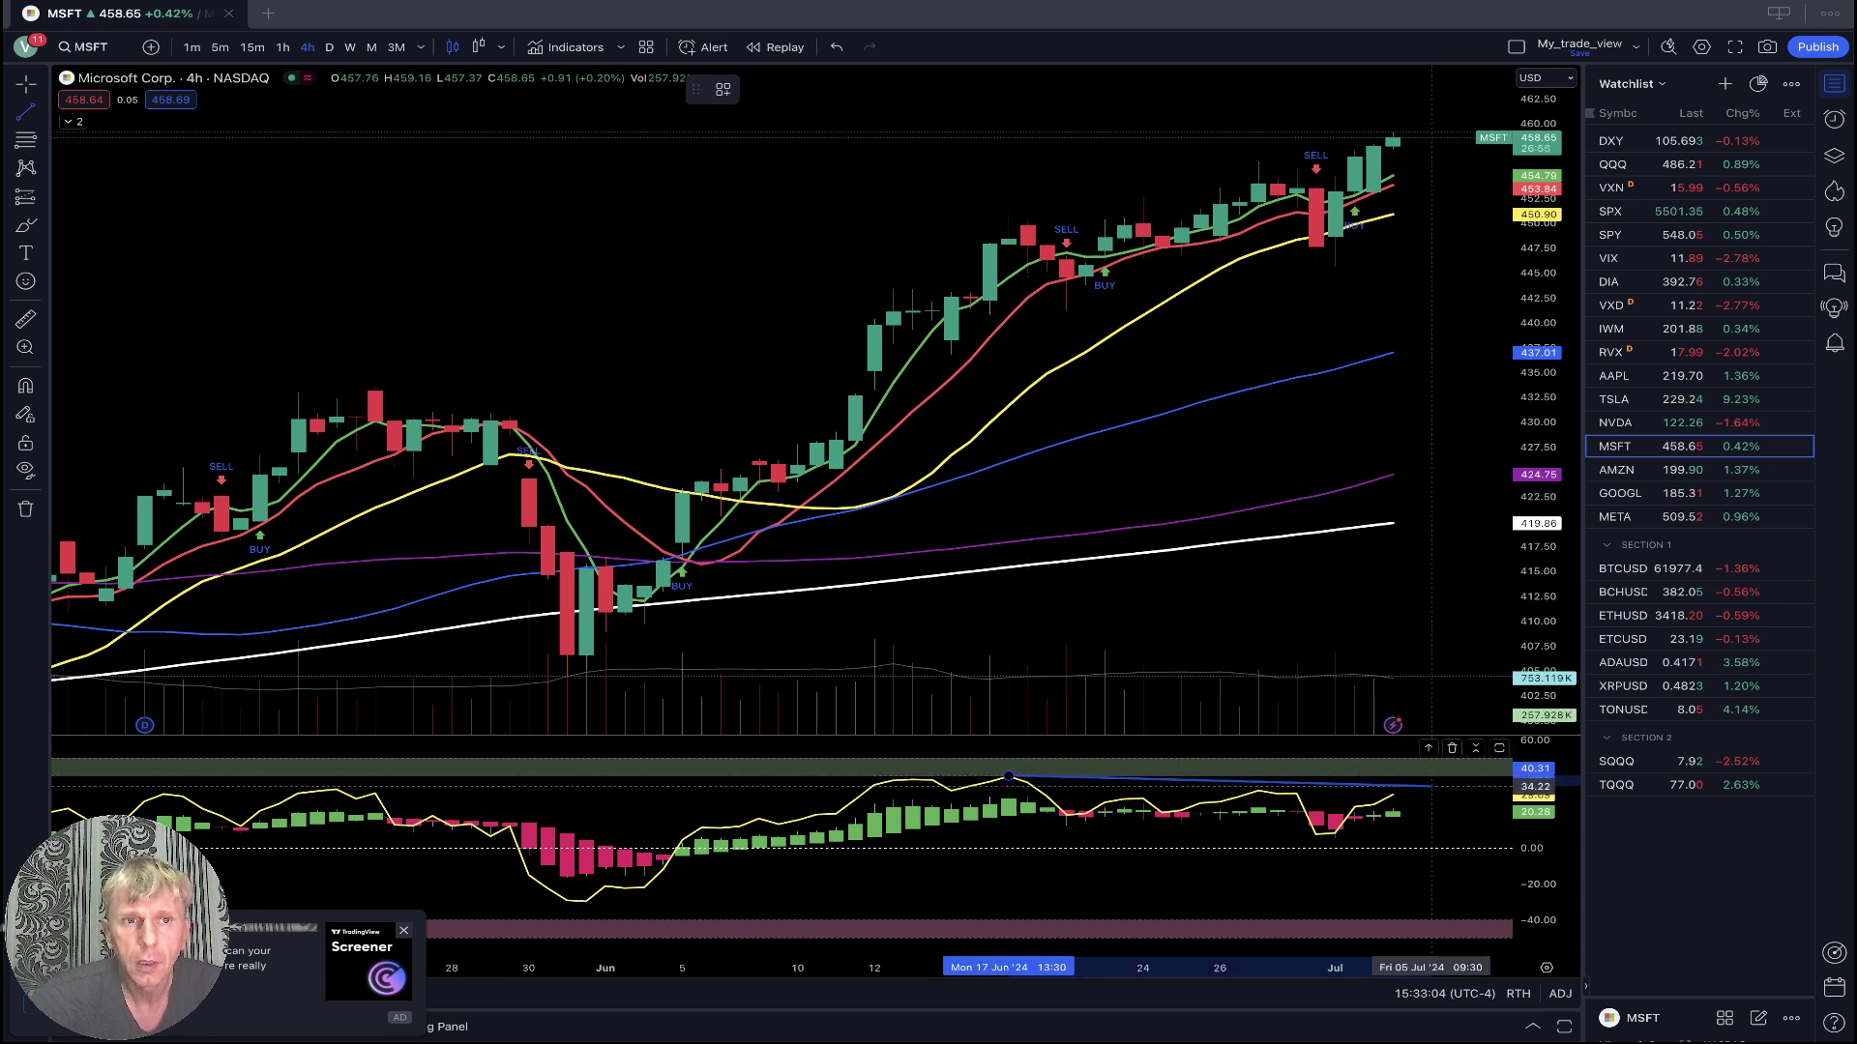
{"action": "left_click", "coordinate": [1432, 795]}
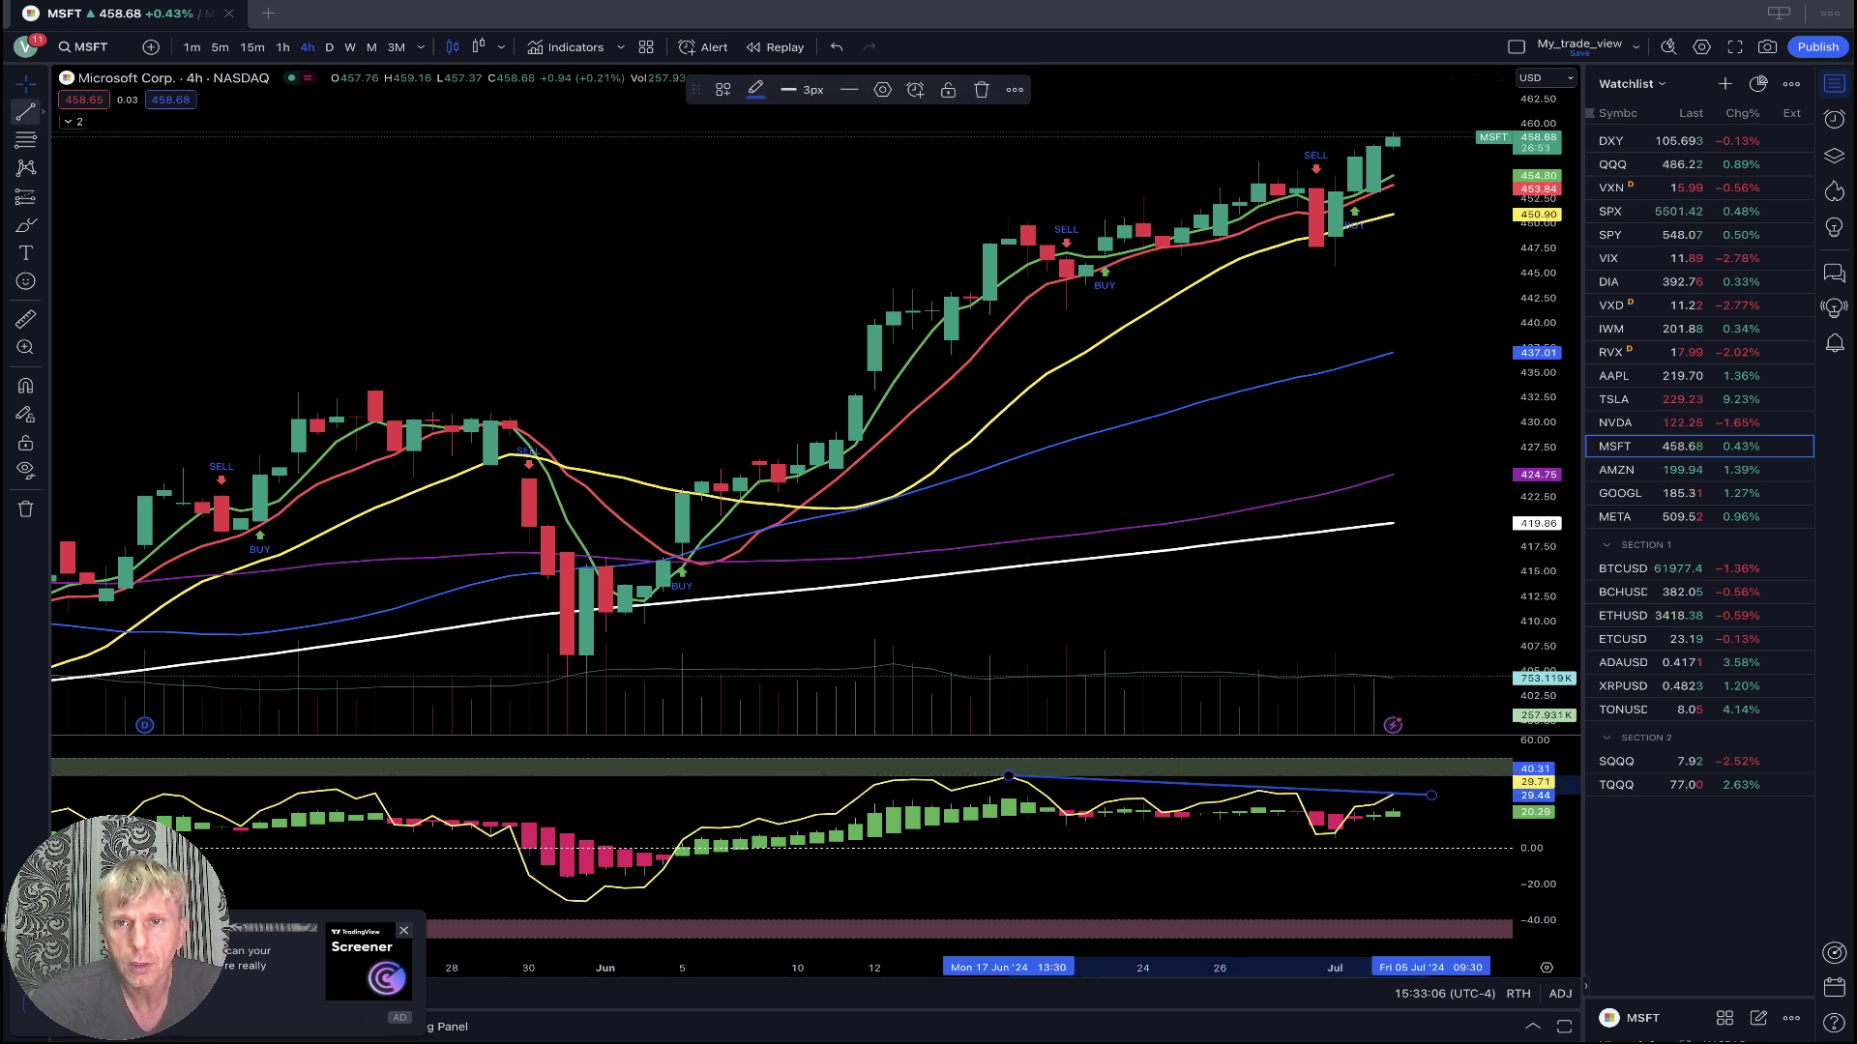
Draw a rising trendline along MSFT's price highs from about 450.2 on 17 June to about 459.6 on 5 July, and view the daily chart.
{"action": "left_click", "coordinate": [26, 112]}
{"action": "left_click", "coordinate": [1009, 222]}
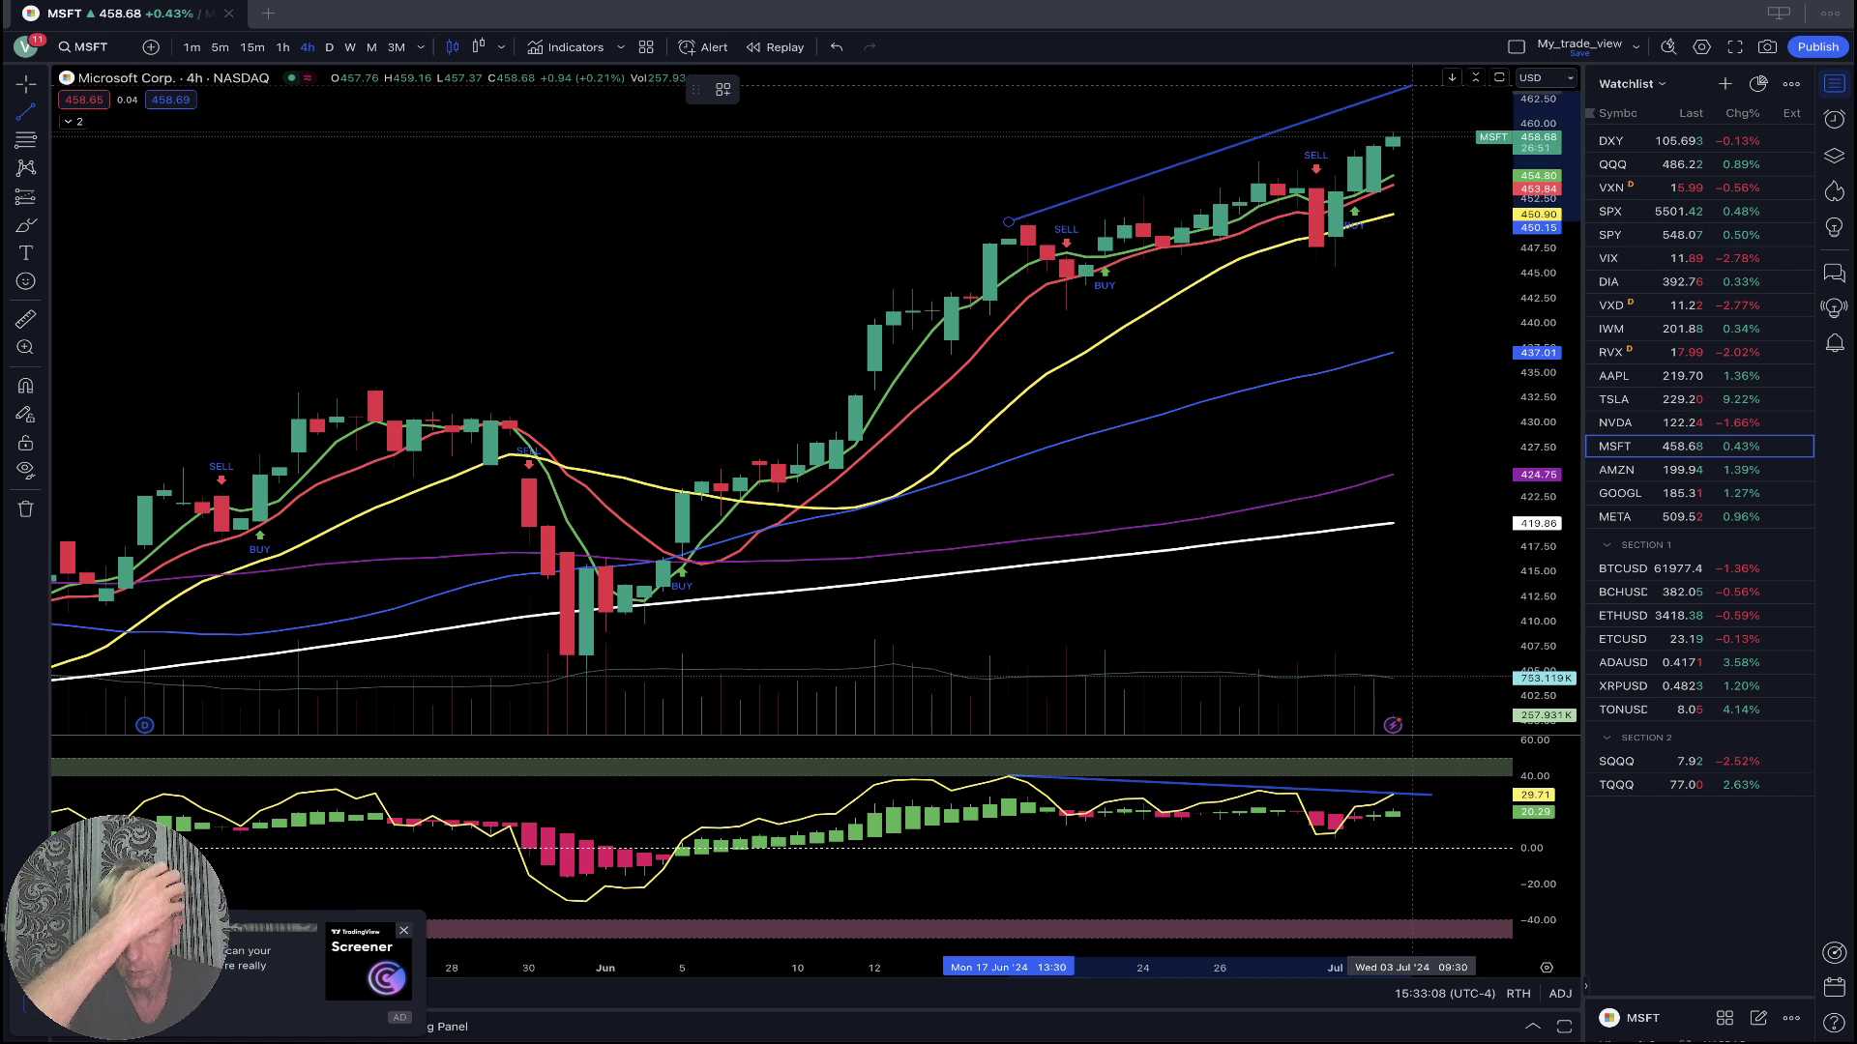
{"action": "left_click", "coordinate": [1431, 128]}
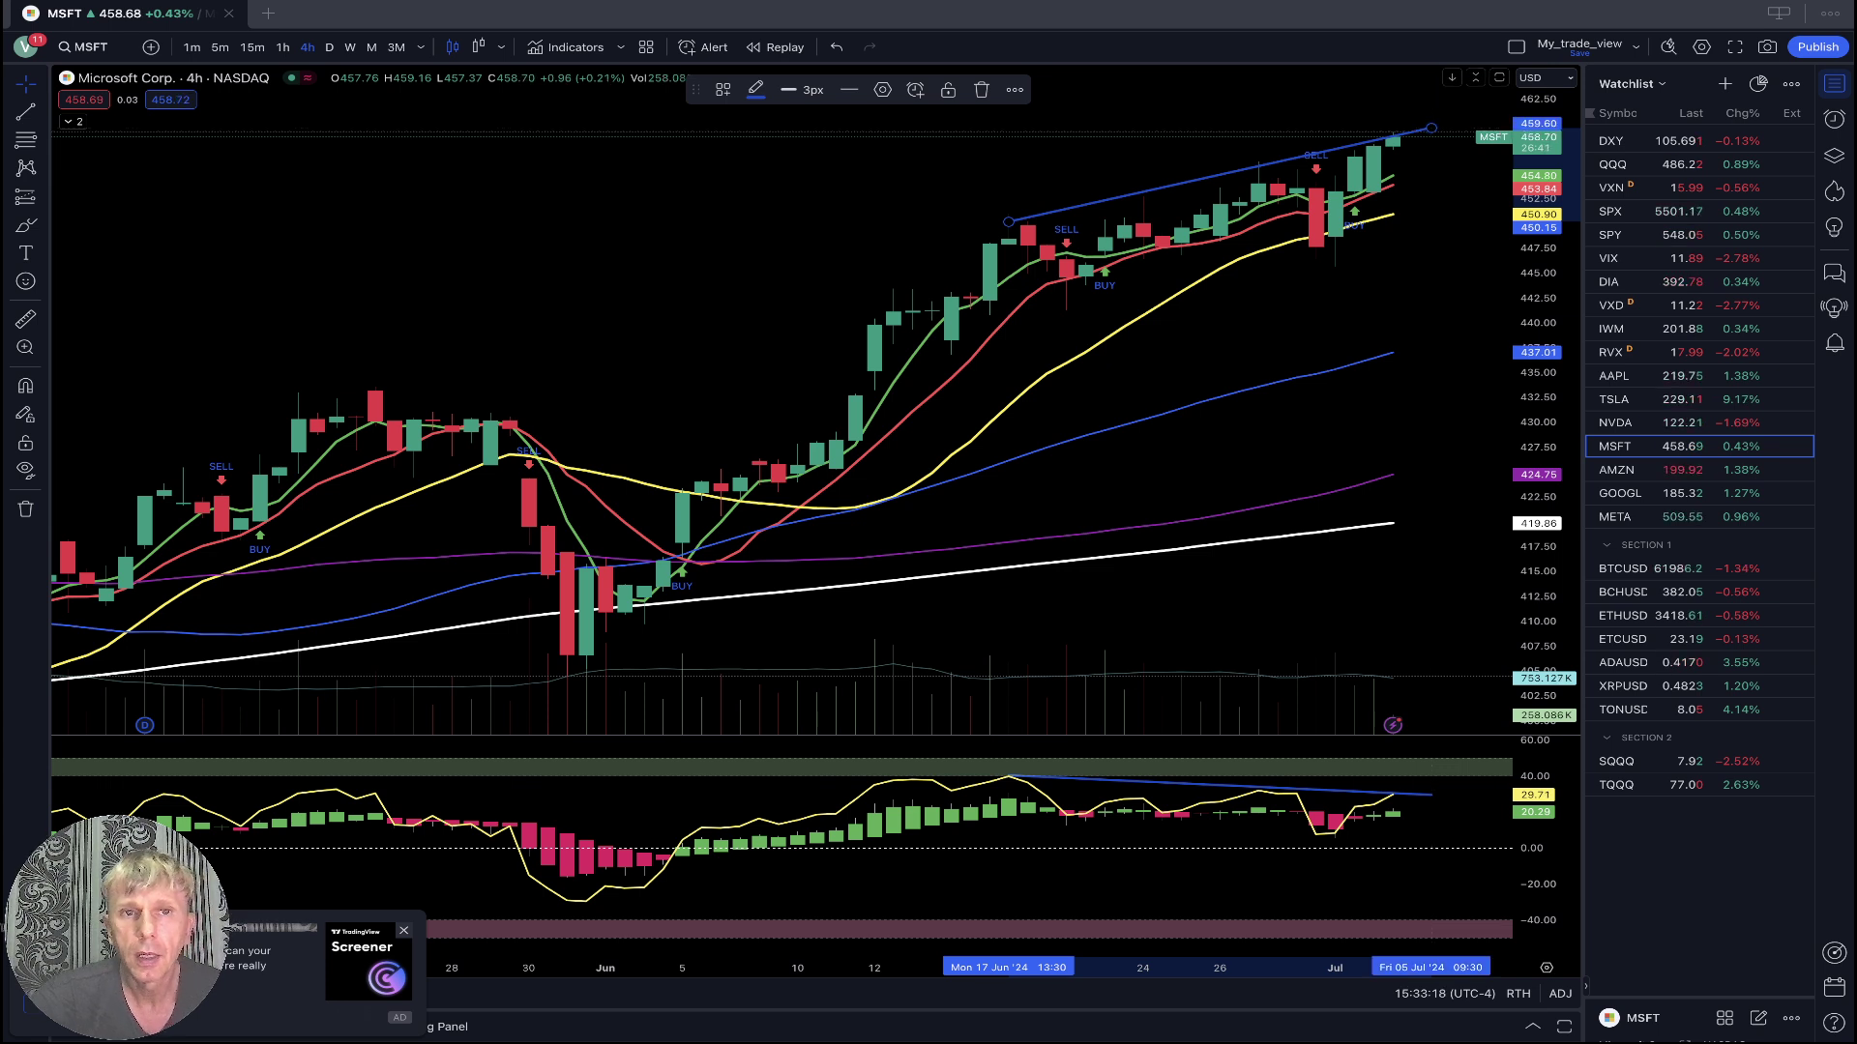
{"action": "left_click", "coordinate": [329, 46]}
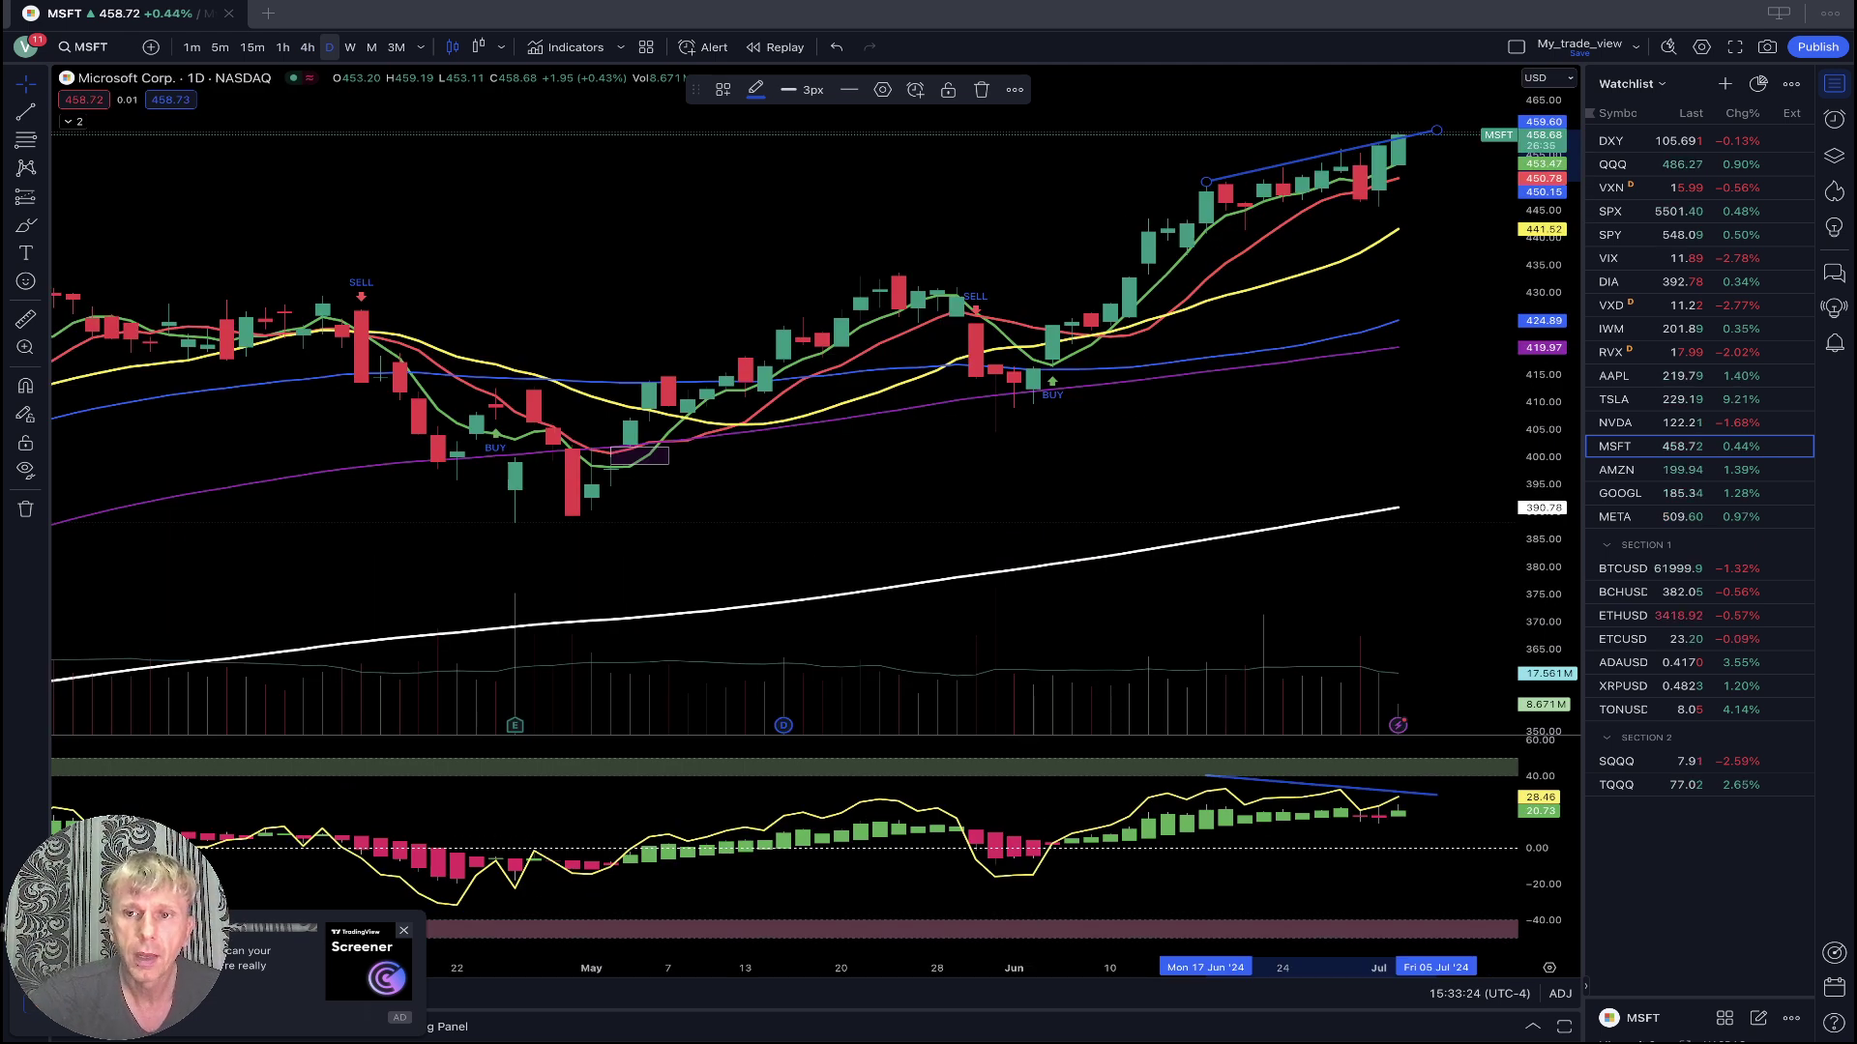
Delete the old oscillator and price trendlines from AMZN's daily chart.
{"action": "left_click", "coordinate": [1634, 470]}
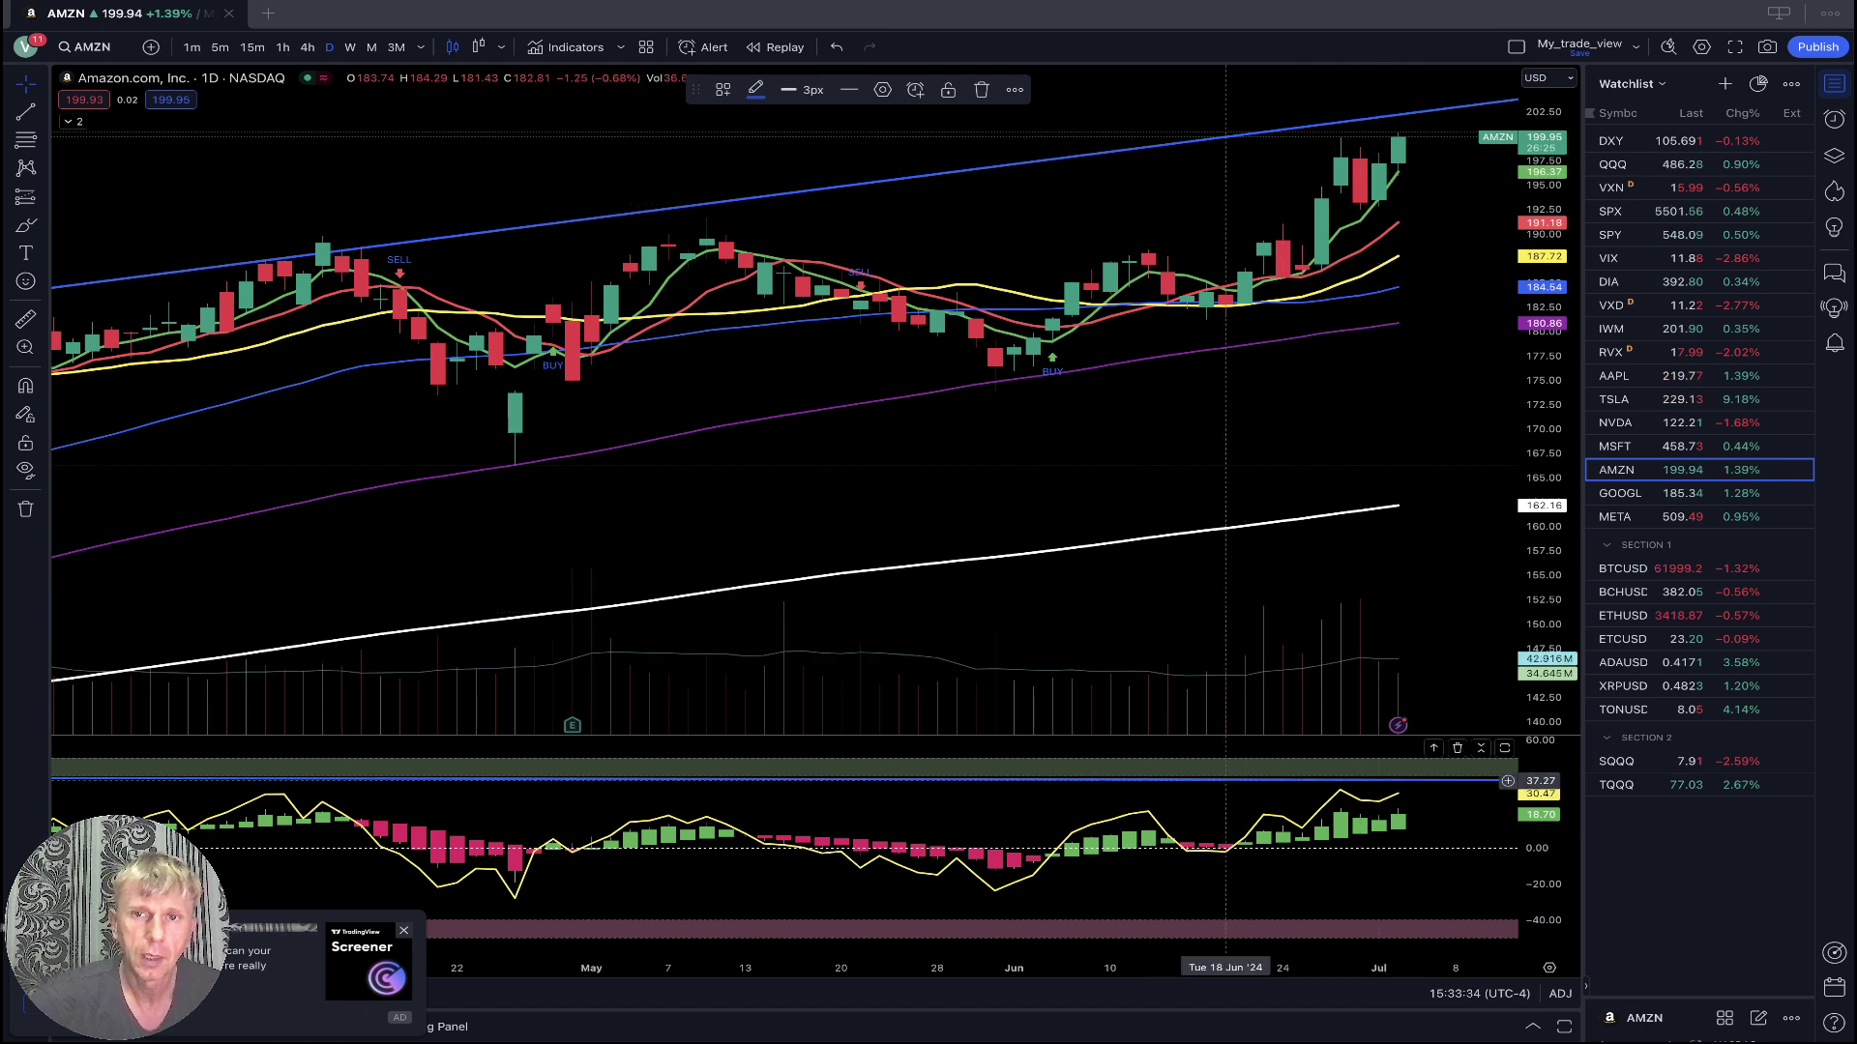
{"action": "key", "text": "Delete"}
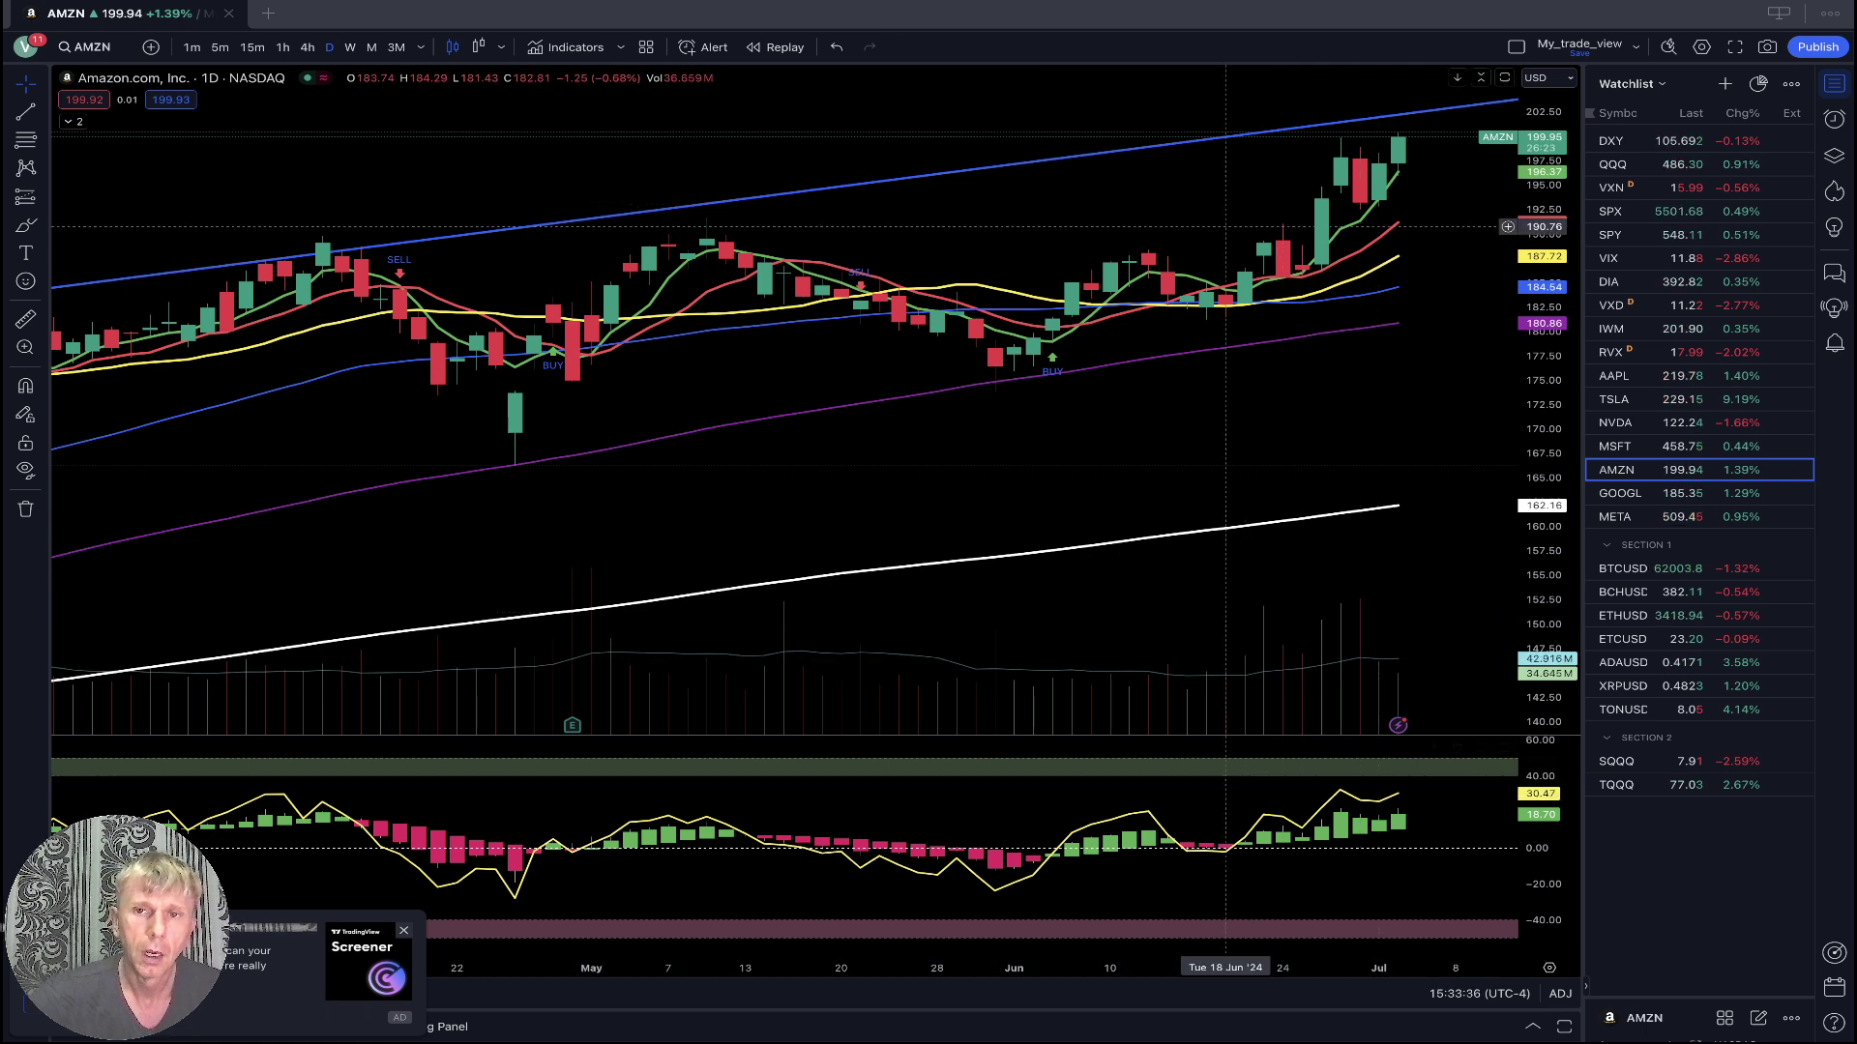
{"action": "left_click", "coordinate": [1245, 134]}
{"action": "key", "text": "Delete"}
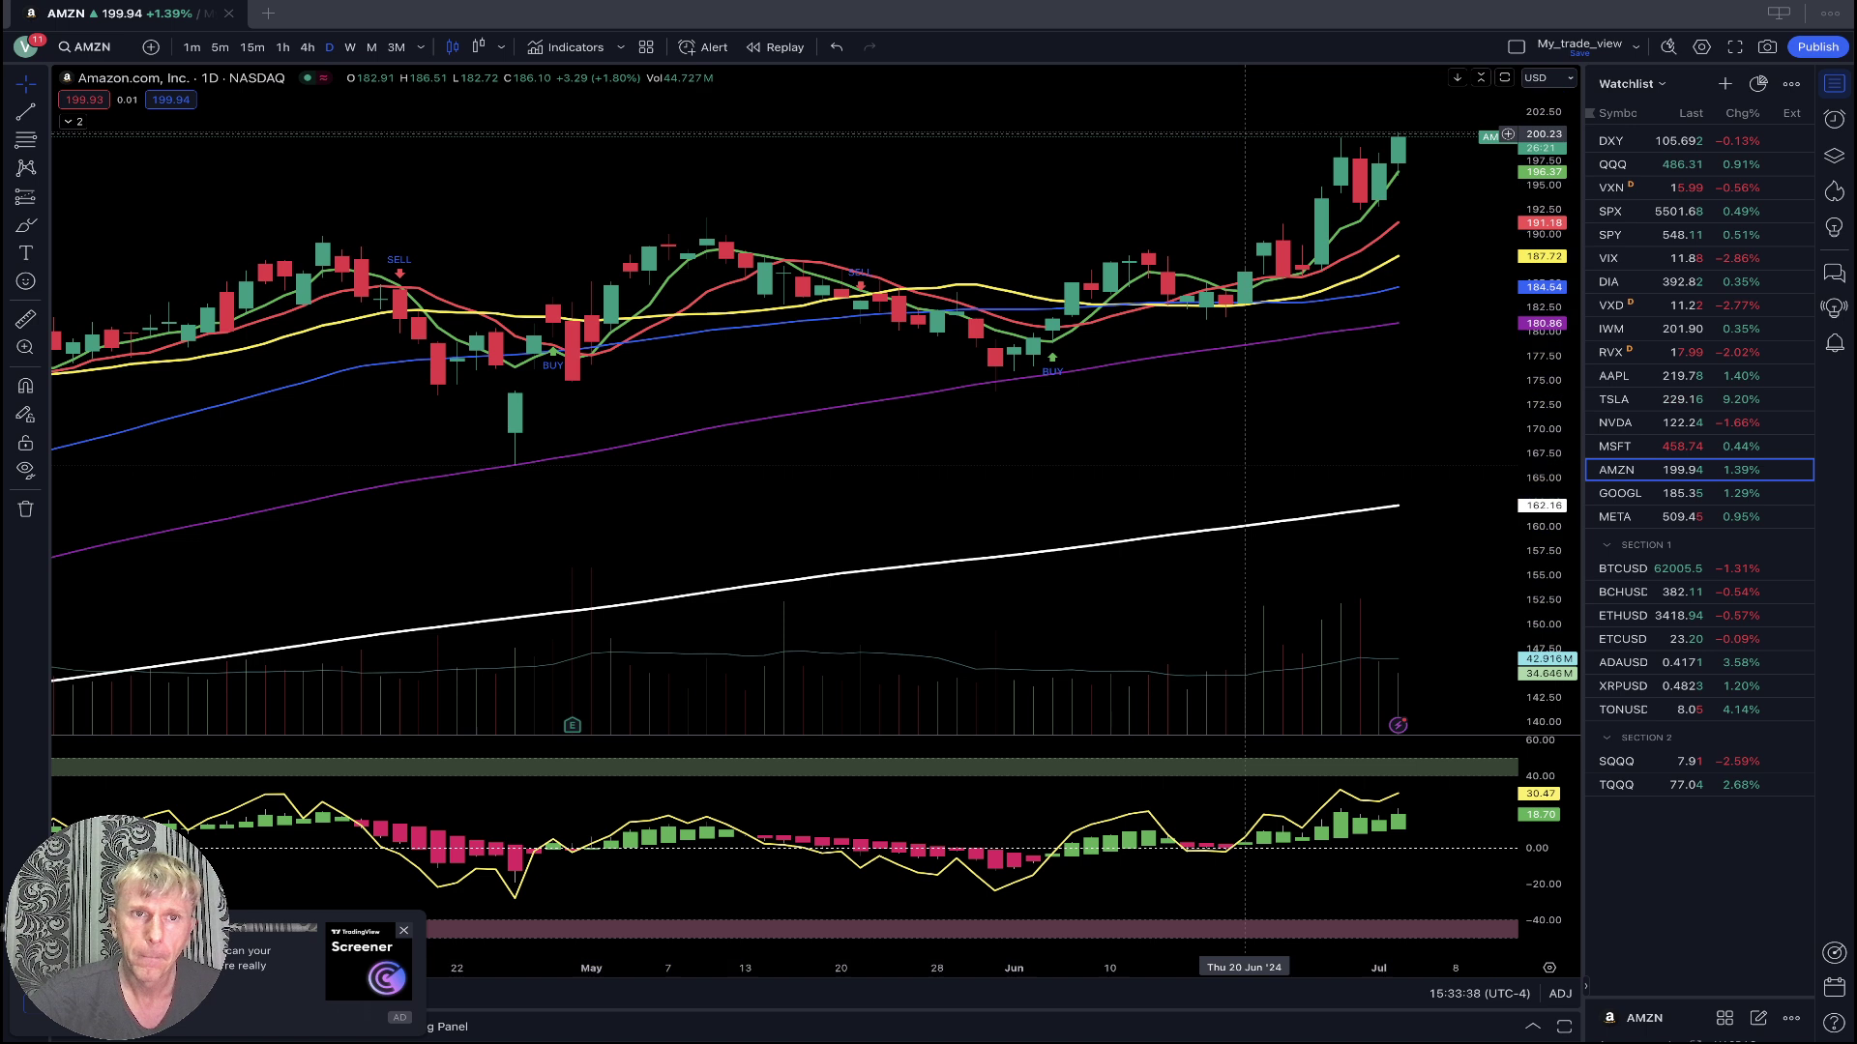
Draw a rising trendline over AMZN's 4-hour price highs from about 199.8 on 26 June to about 201 on 8 July.
{"action": "left_click", "coordinate": [306, 46]}
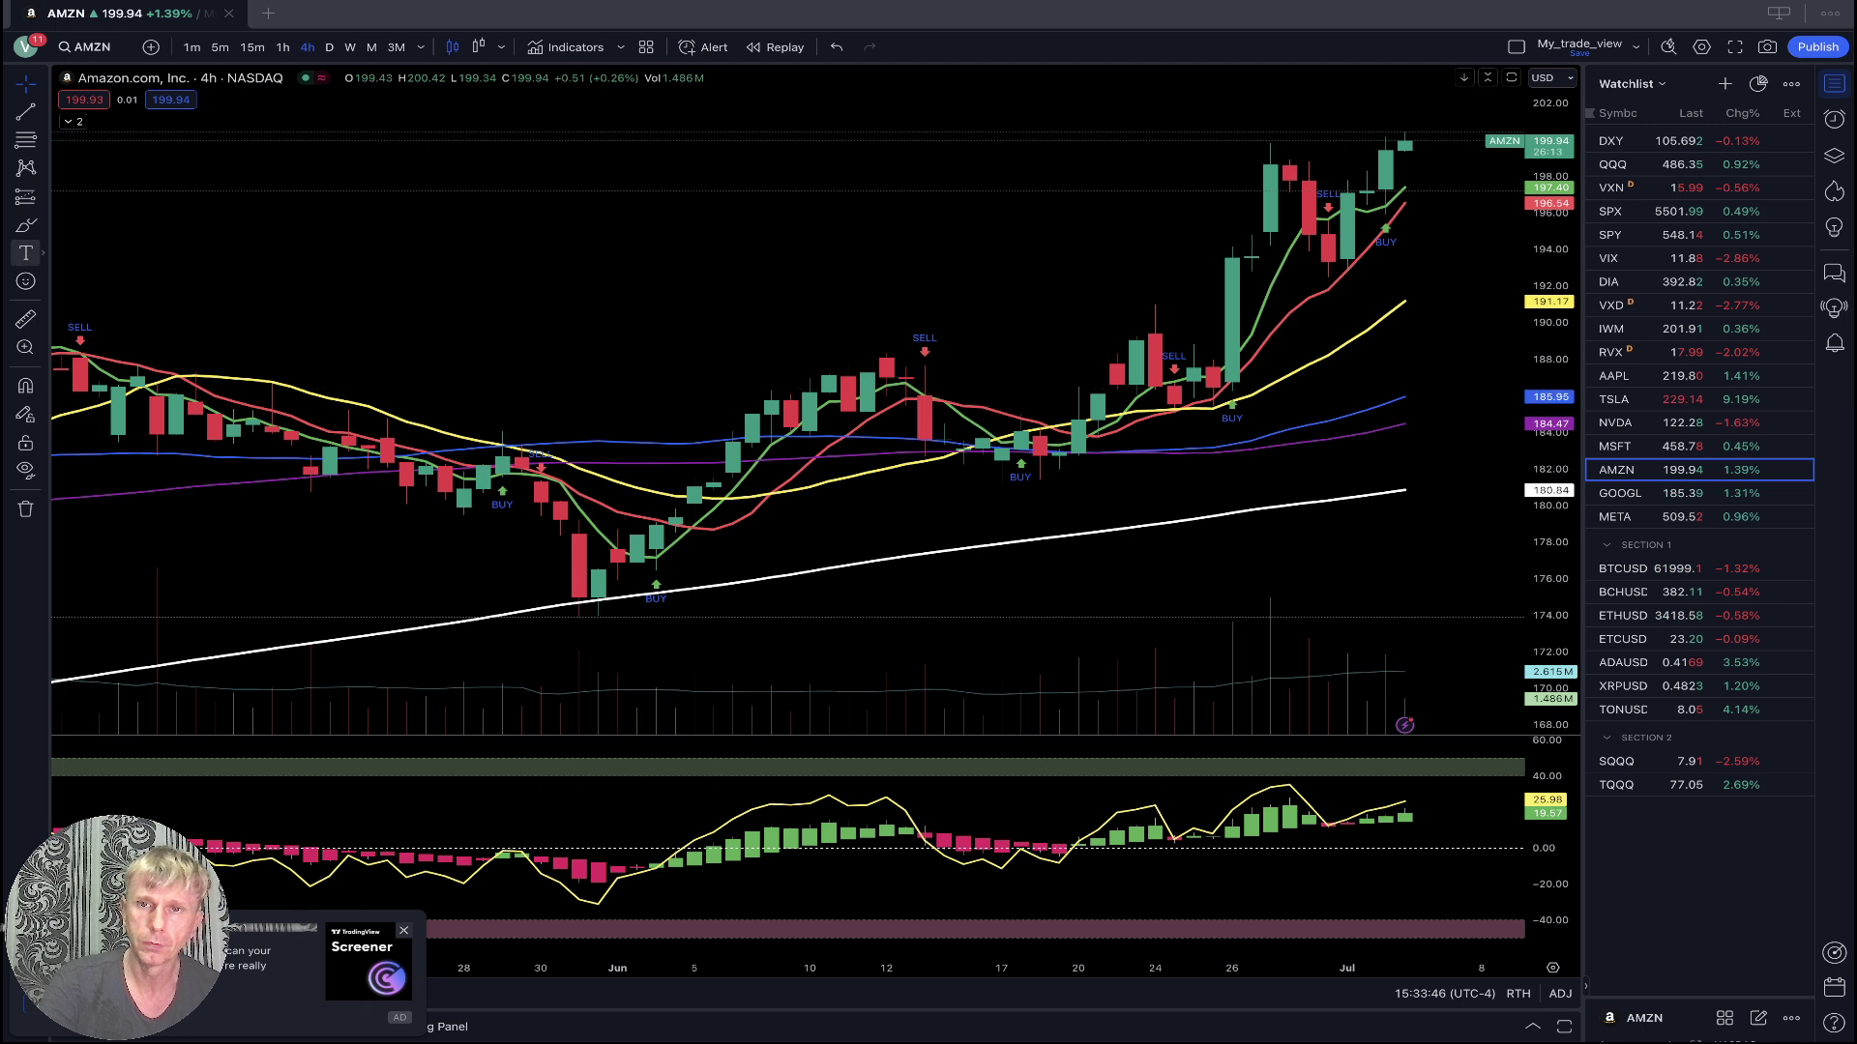
{"action": "left_click", "coordinate": [26, 111]}
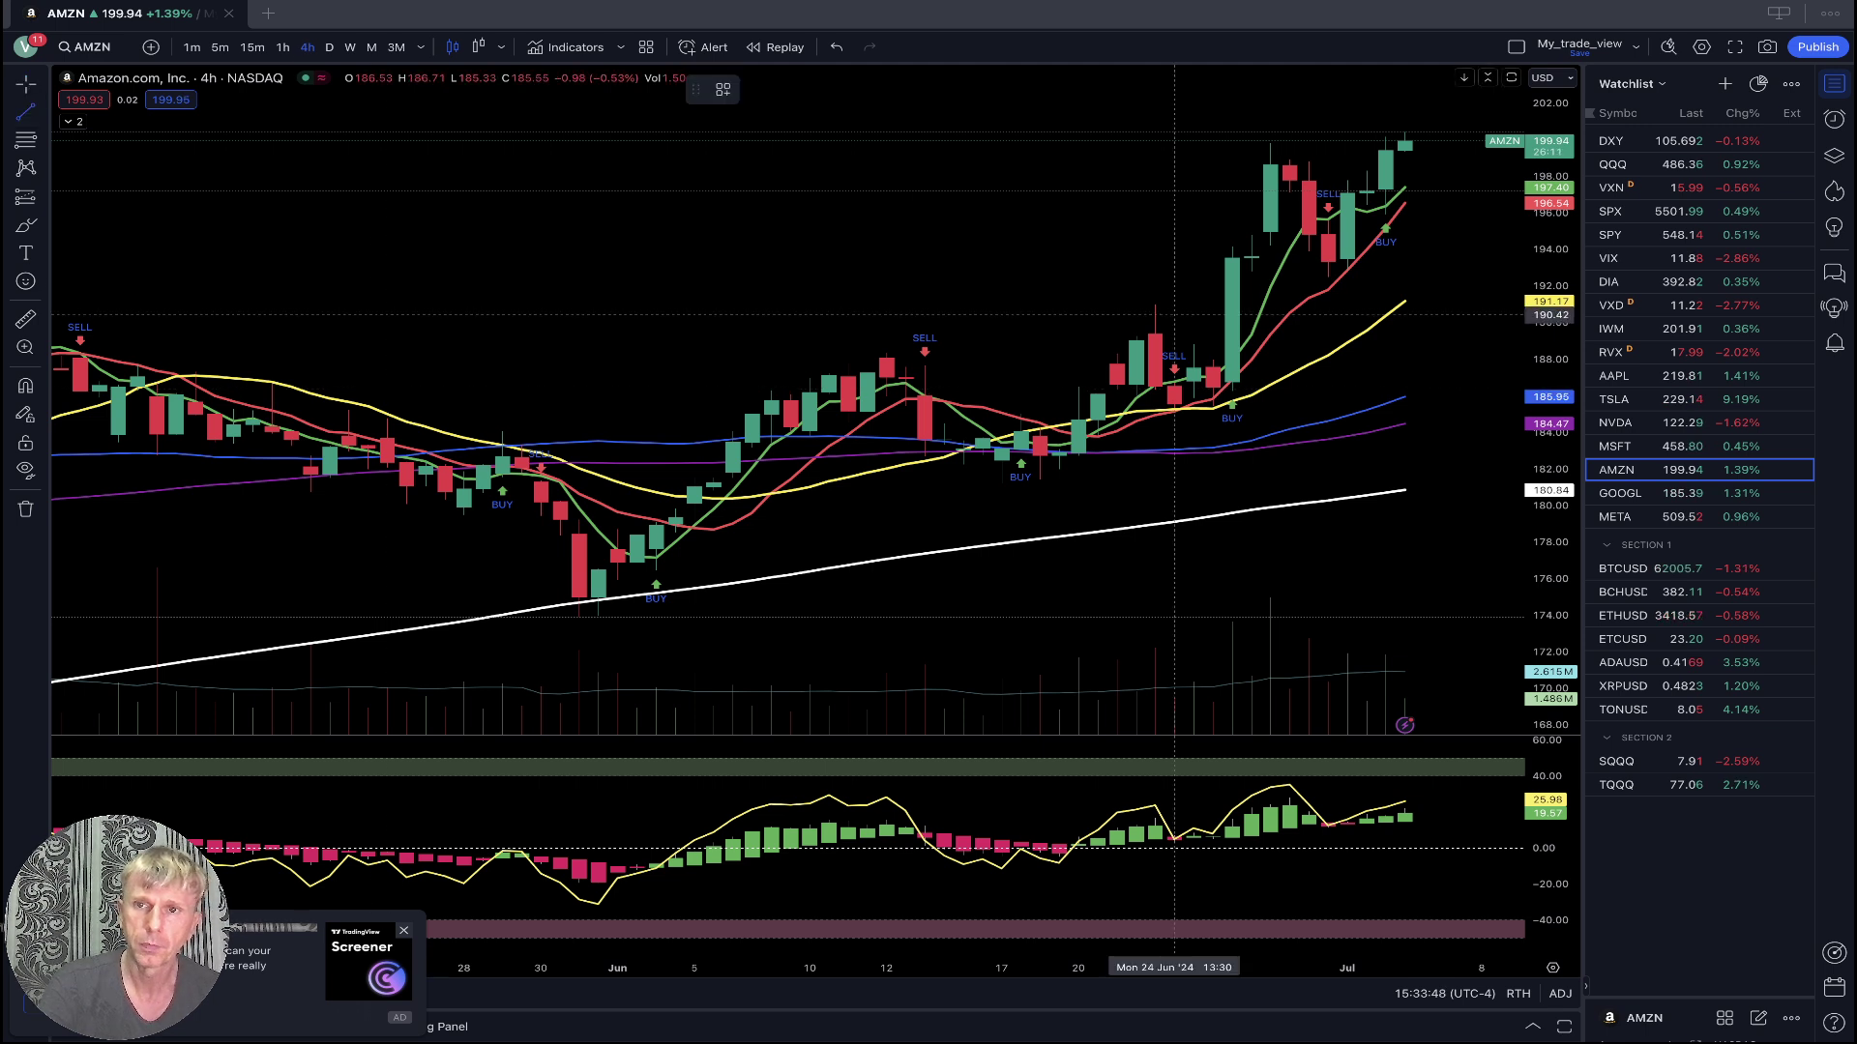
{"action": "left_click", "coordinate": [1252, 153]}
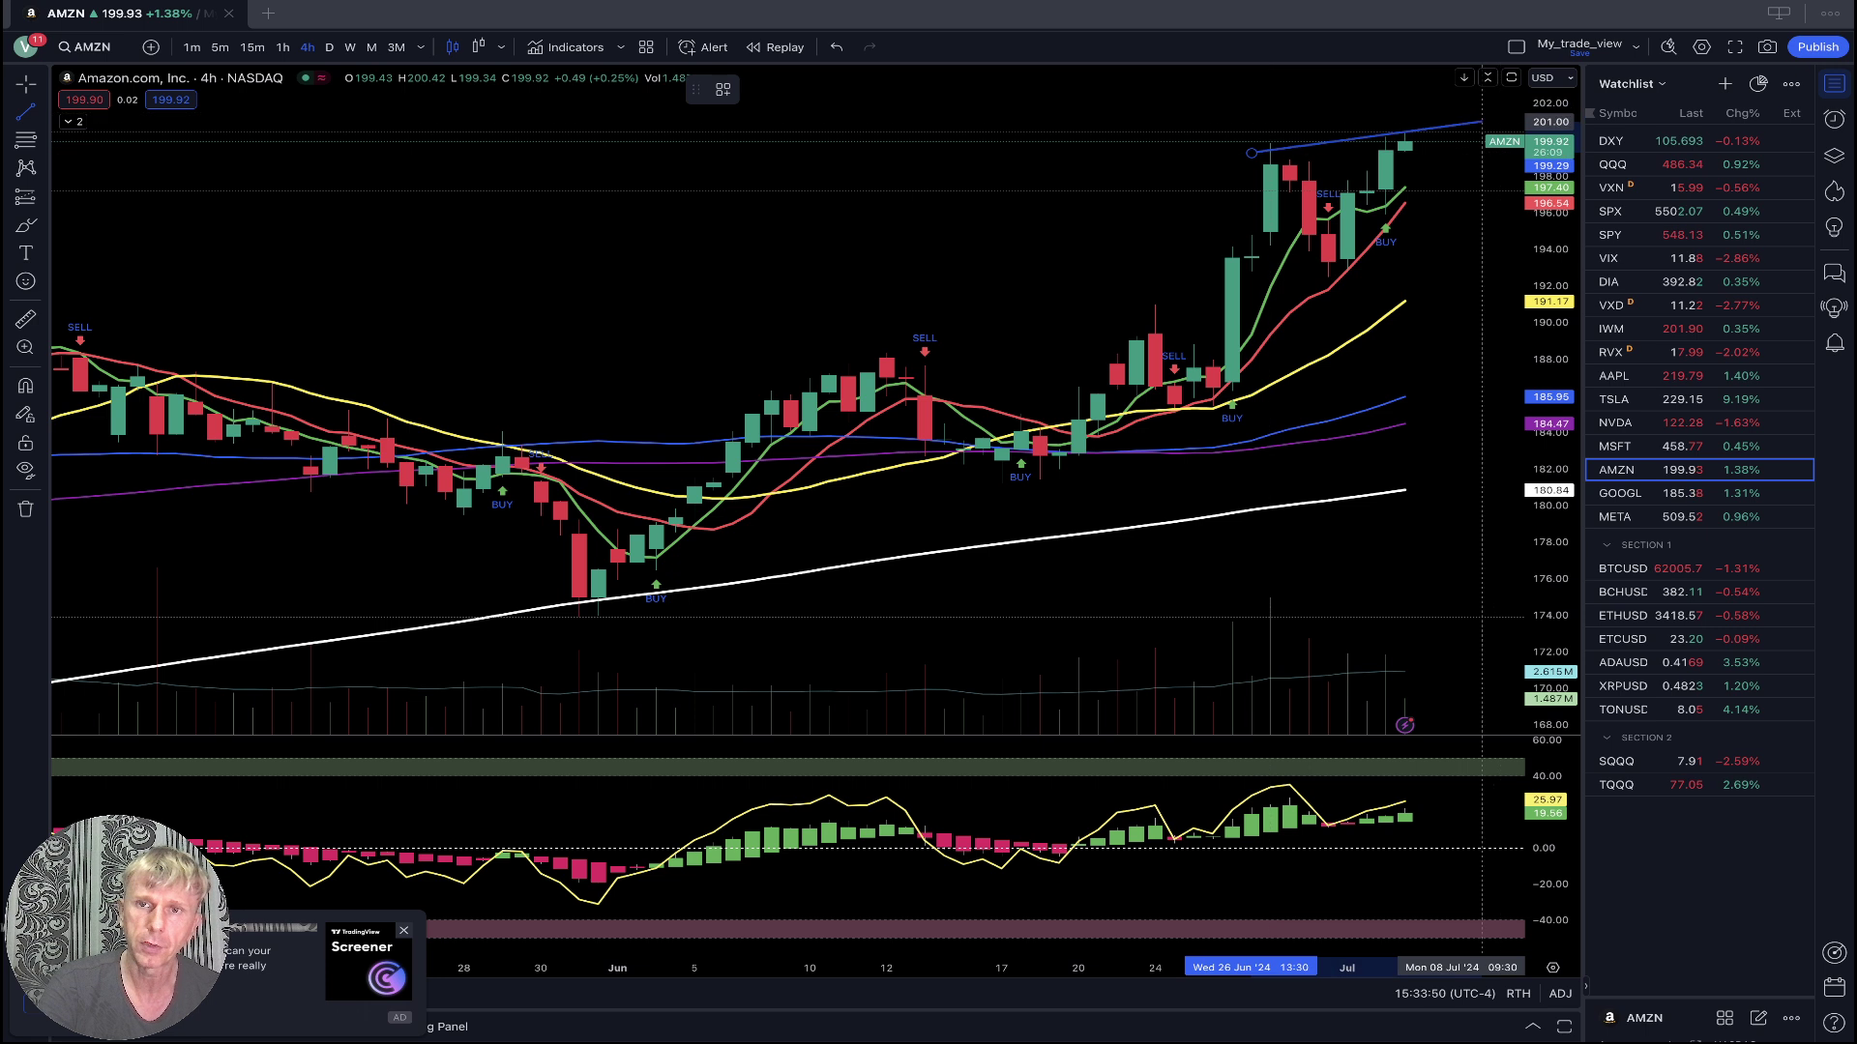
{"action": "left_click", "coordinate": [1481, 121]}
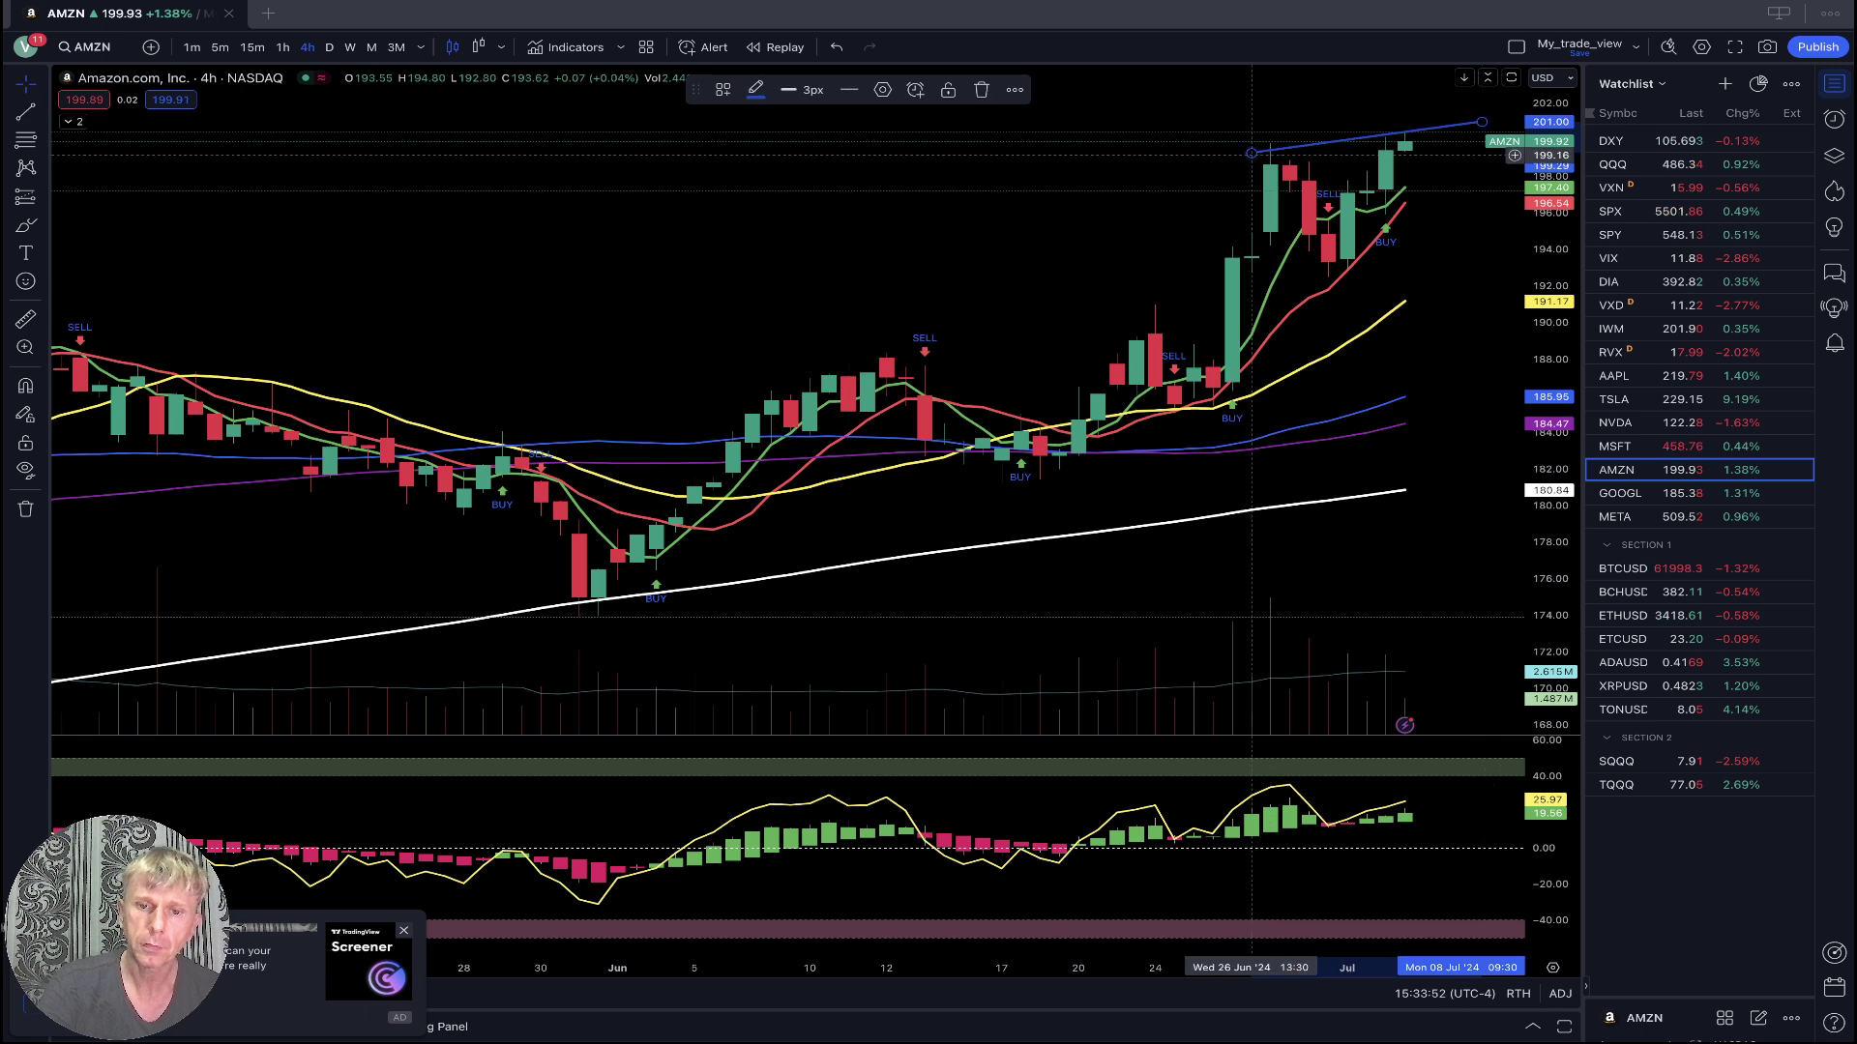
{"action": "left_click_drag", "start_coordinate": [1251, 153], "coordinate": [1251, 144]}
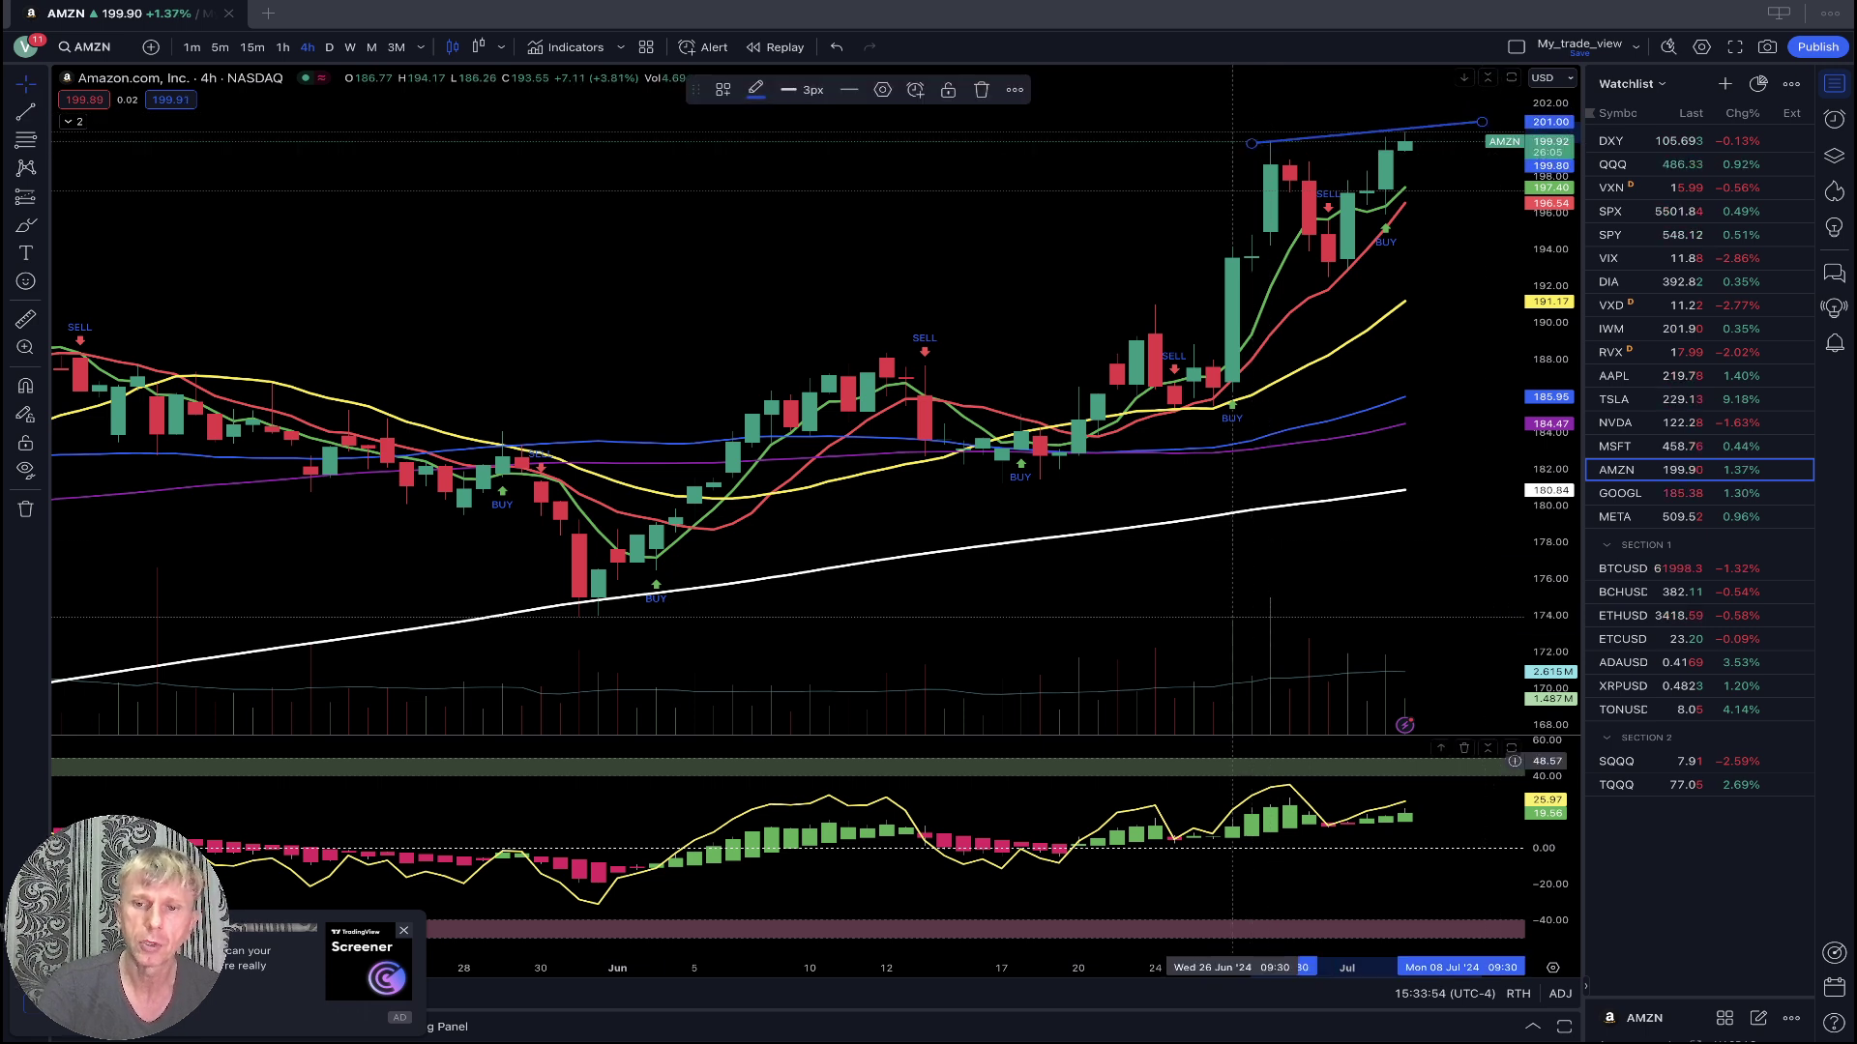
Draw a descending AMZN oscillator trendline and raise it on the 1-hour chart to span about 42.1 on 27 June to about 26 on 5 July.
{"action": "left_click", "coordinate": [25, 112]}
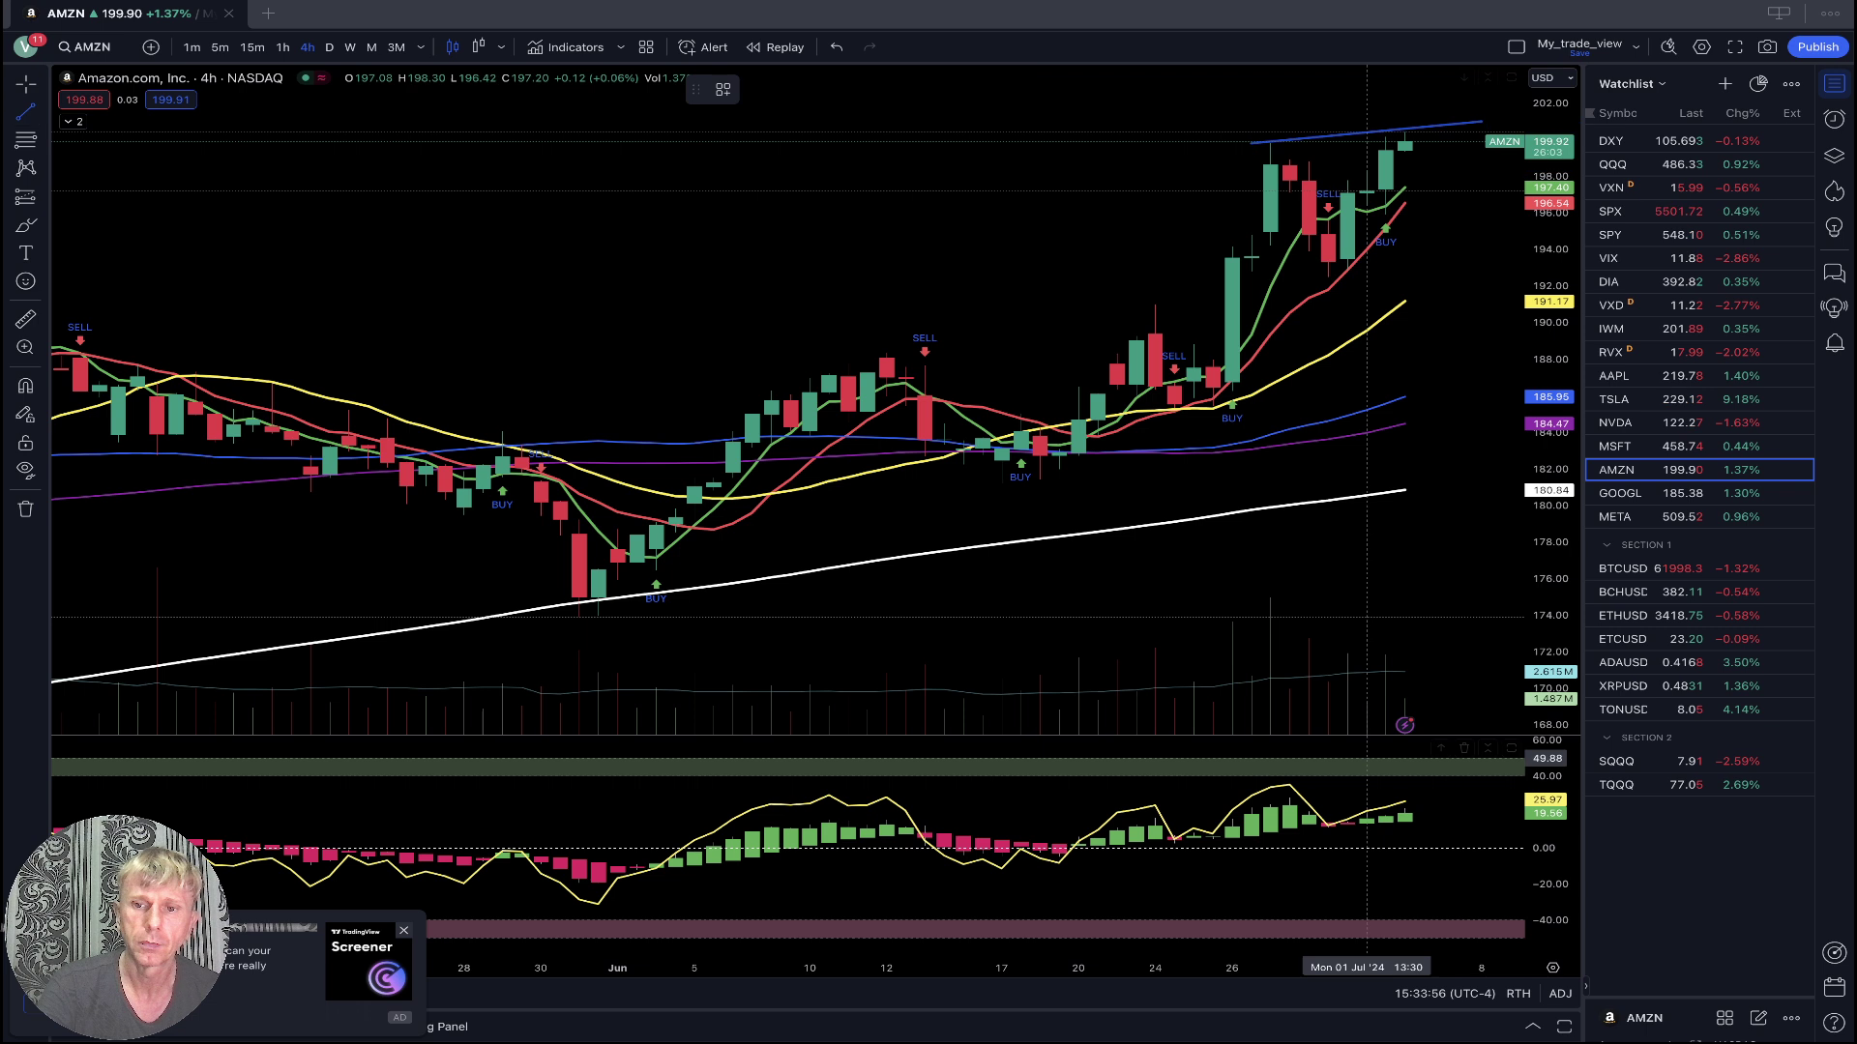
{"action": "left_click", "coordinate": [1269, 779]}
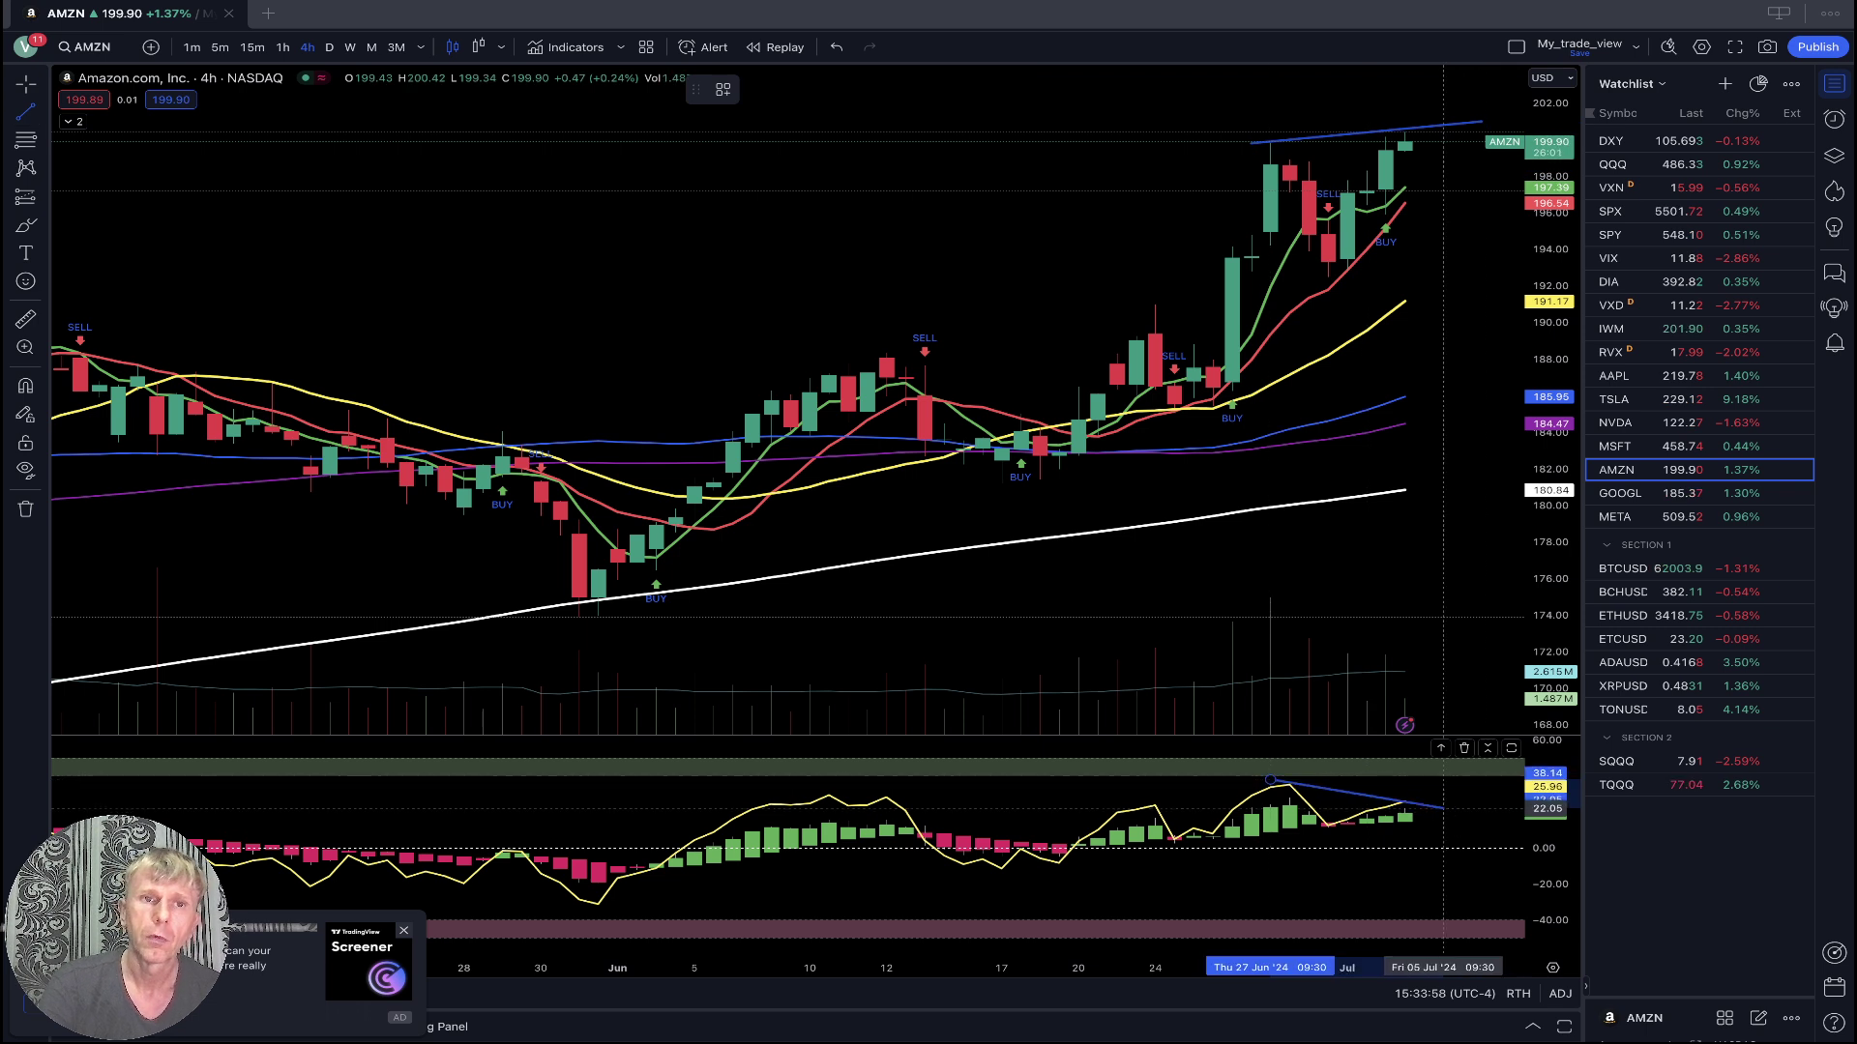
{"action": "left_click", "coordinate": [1444, 808]}
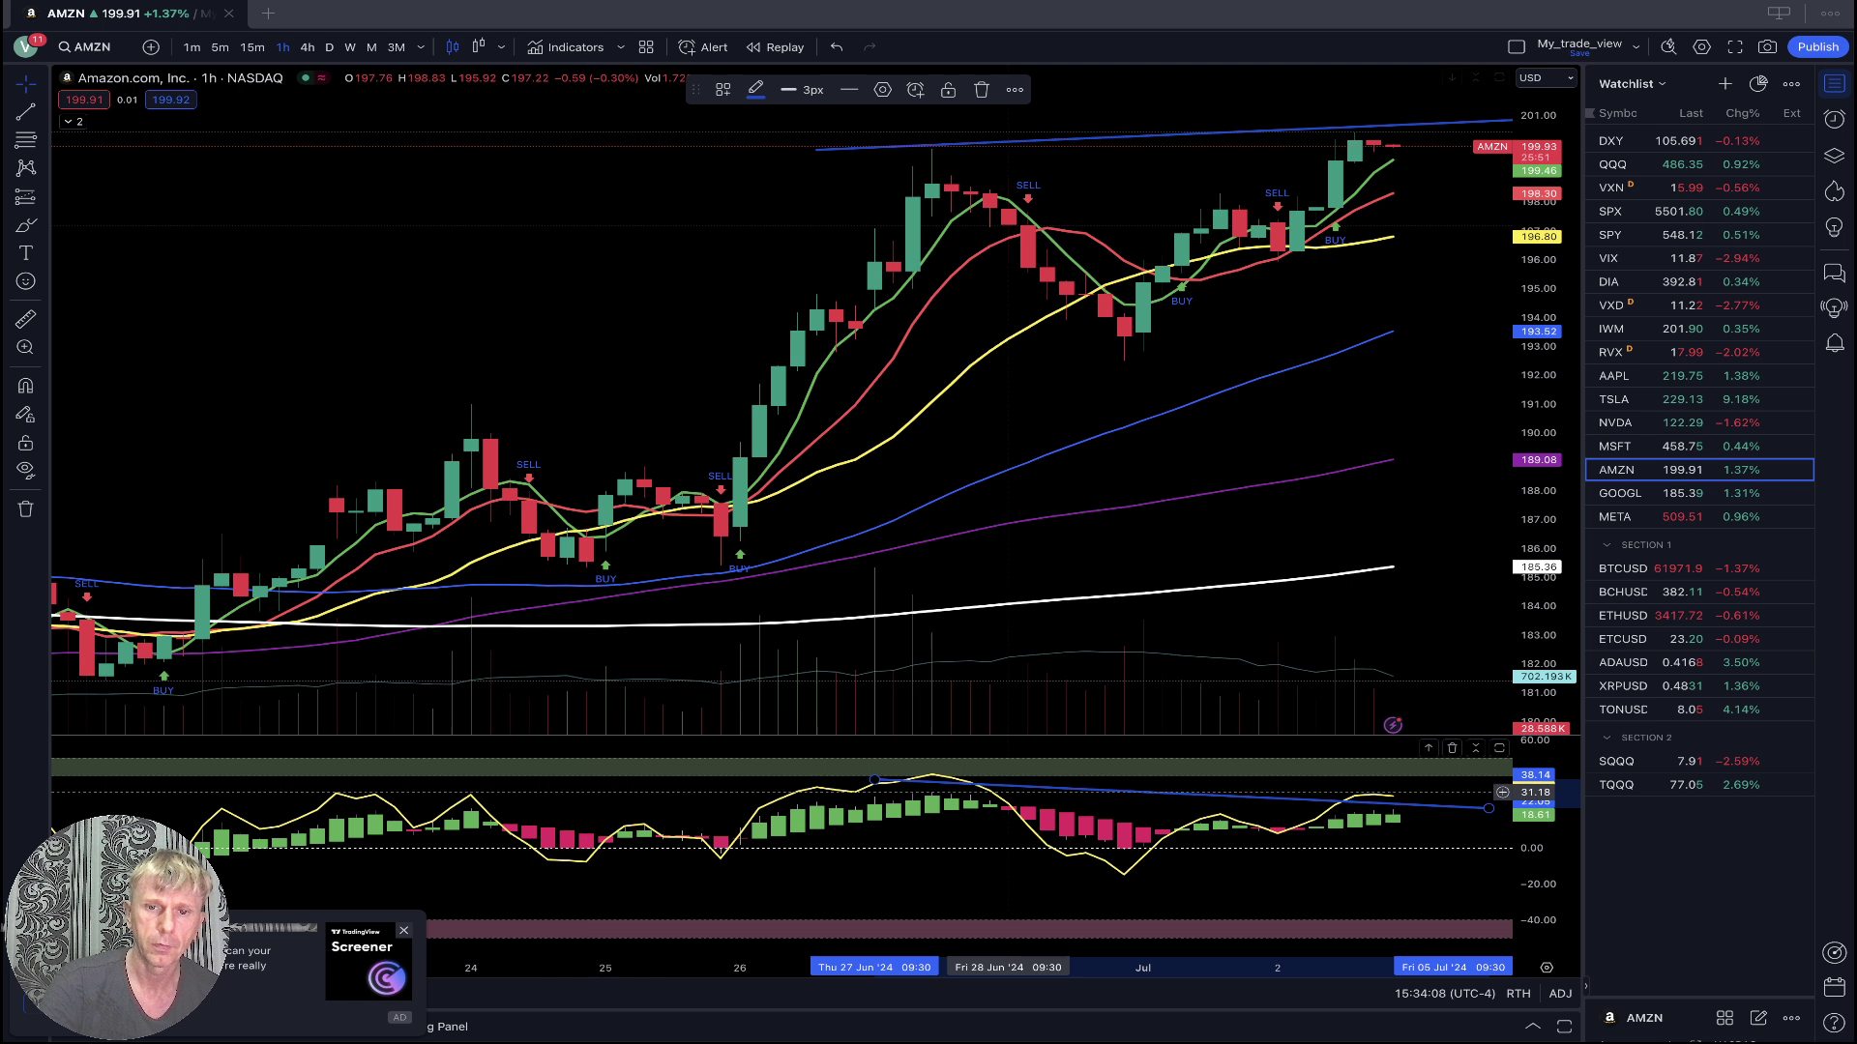
{"action": "left_click_drag", "start_coordinate": [1161, 792], "coordinate": [1161, 779]}
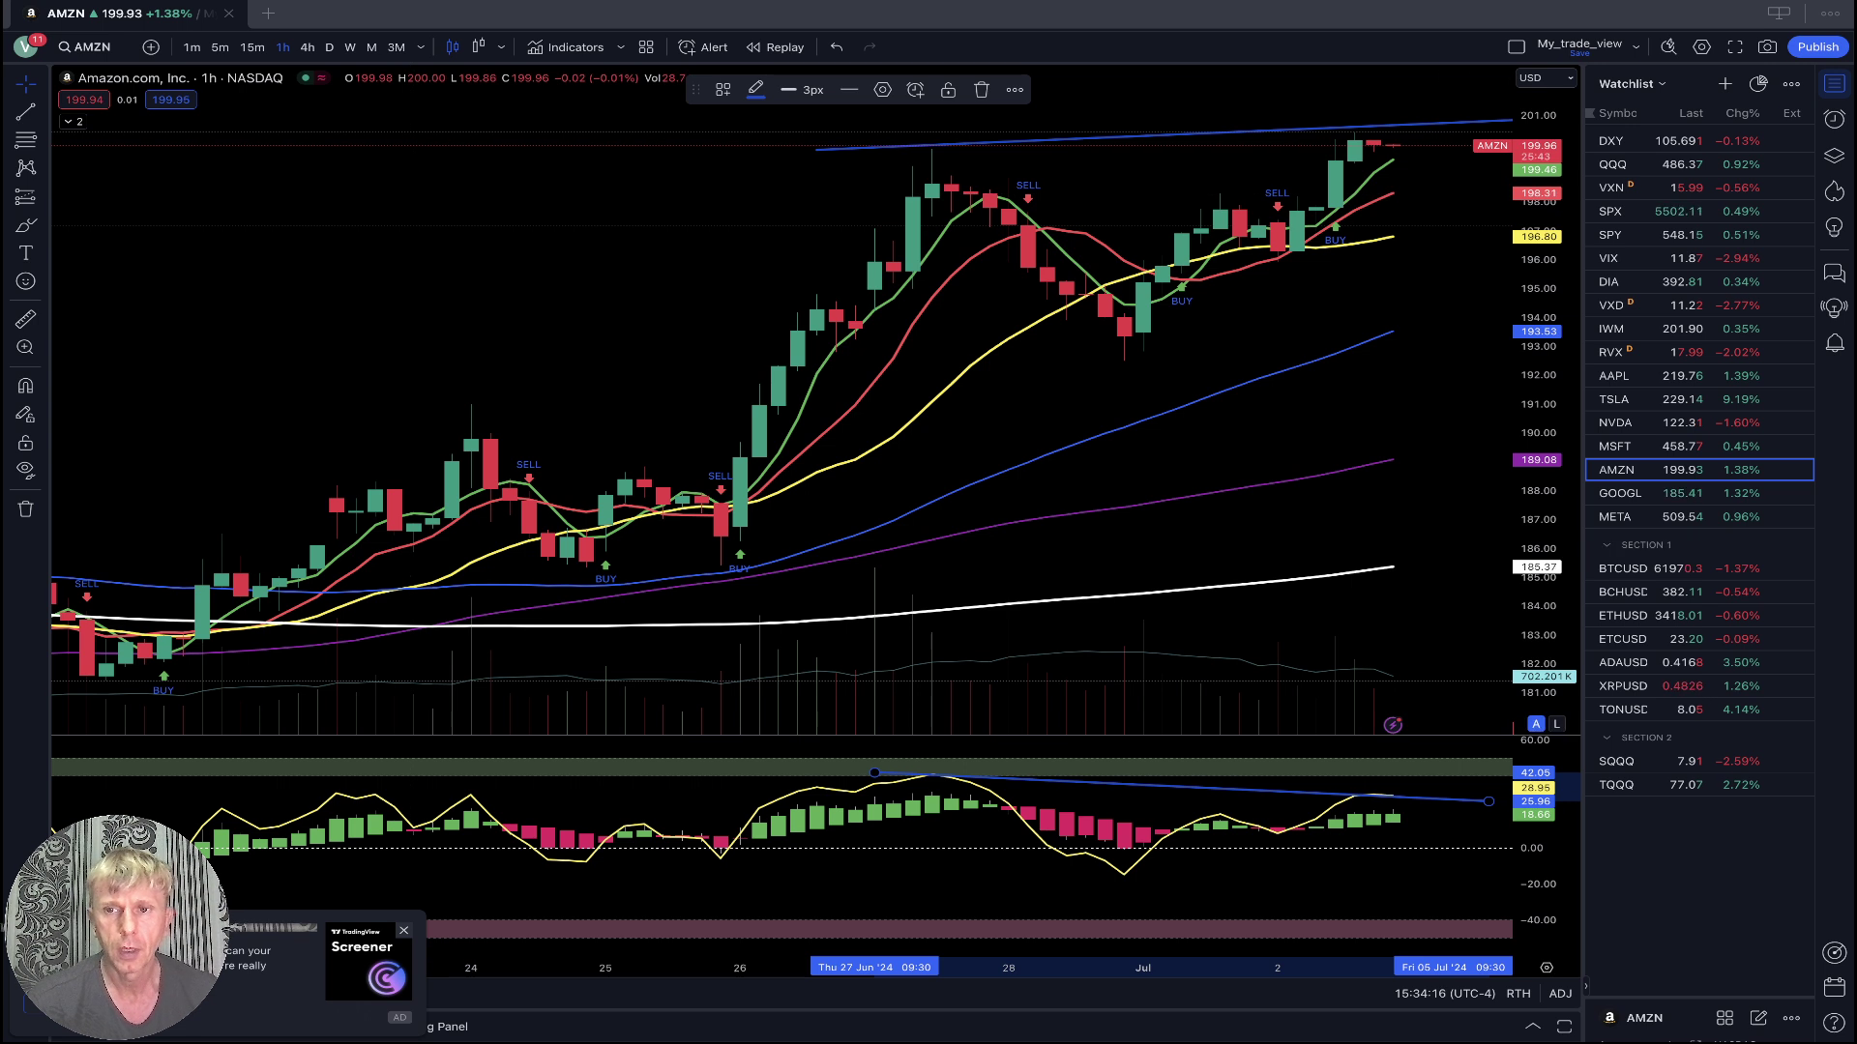
Examine the GOOGL chart on the 1-hour, 4-hour and daily timeframes.
{"action": "left_click", "coordinate": [1619, 494]}
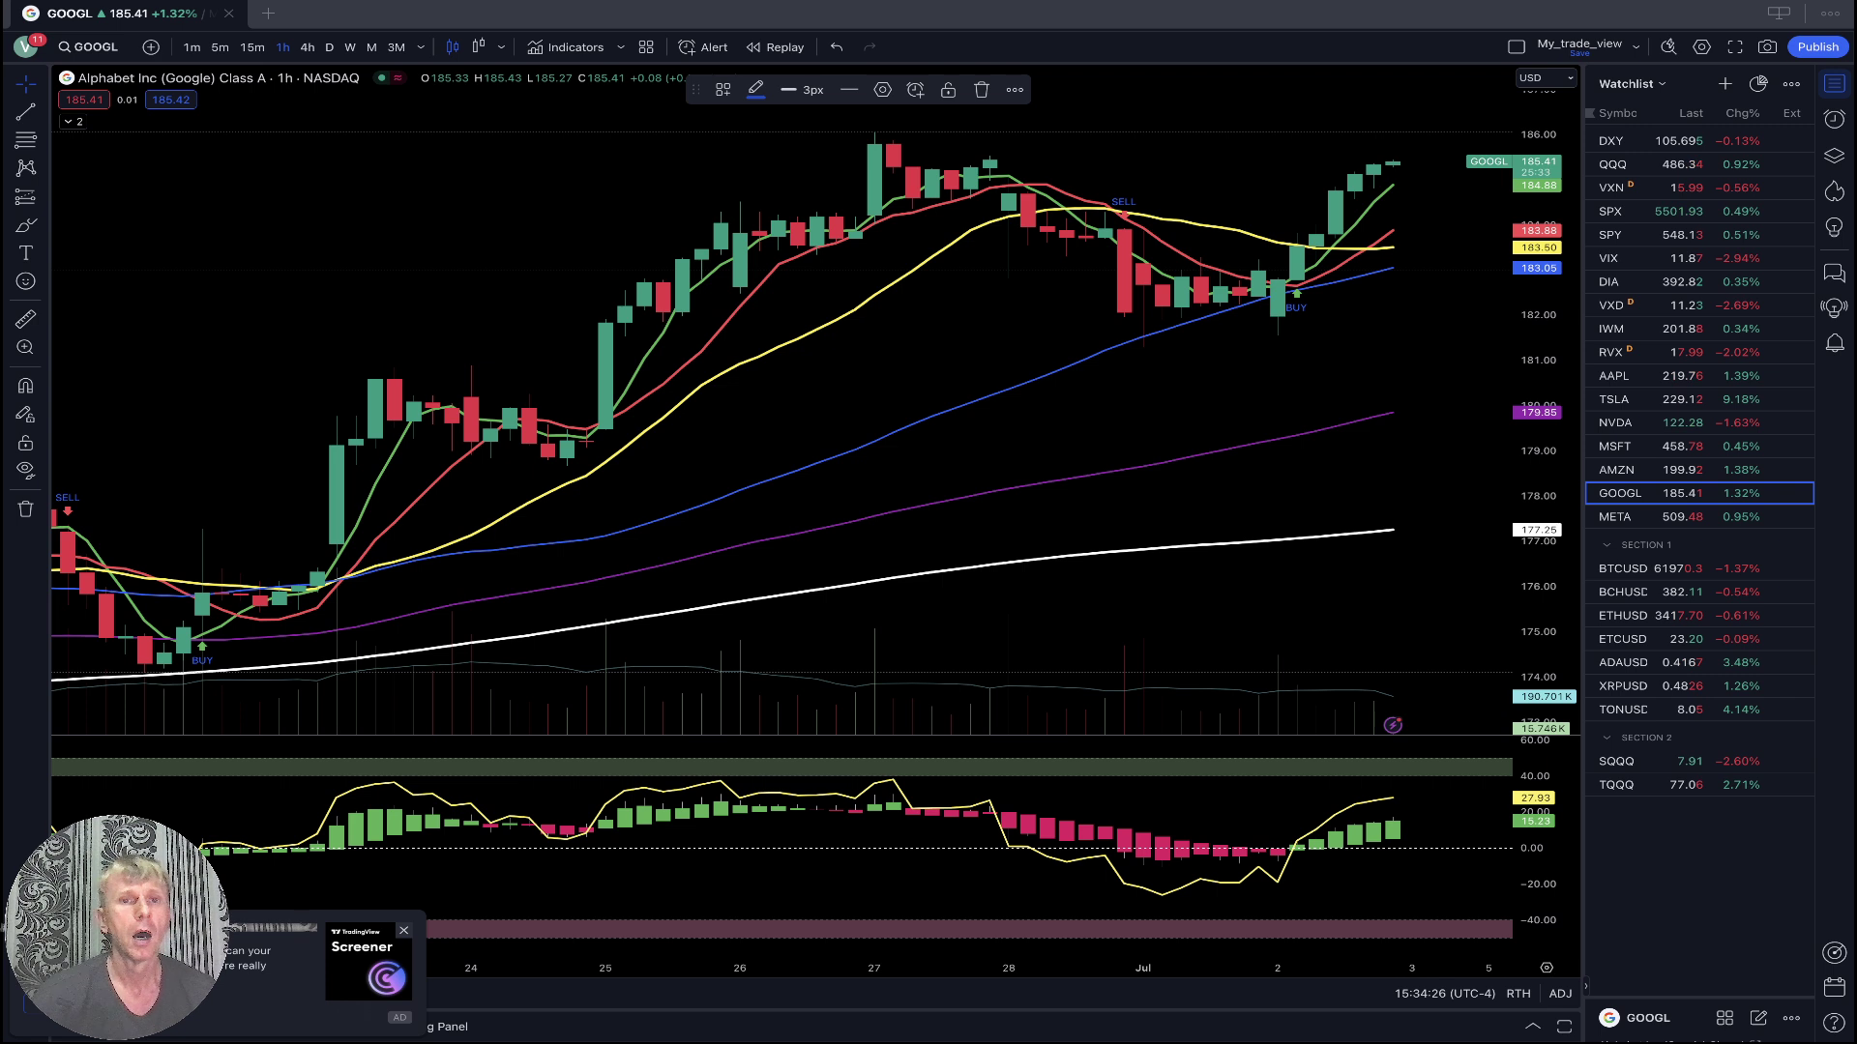
{"action": "left_click", "coordinate": [306, 47]}
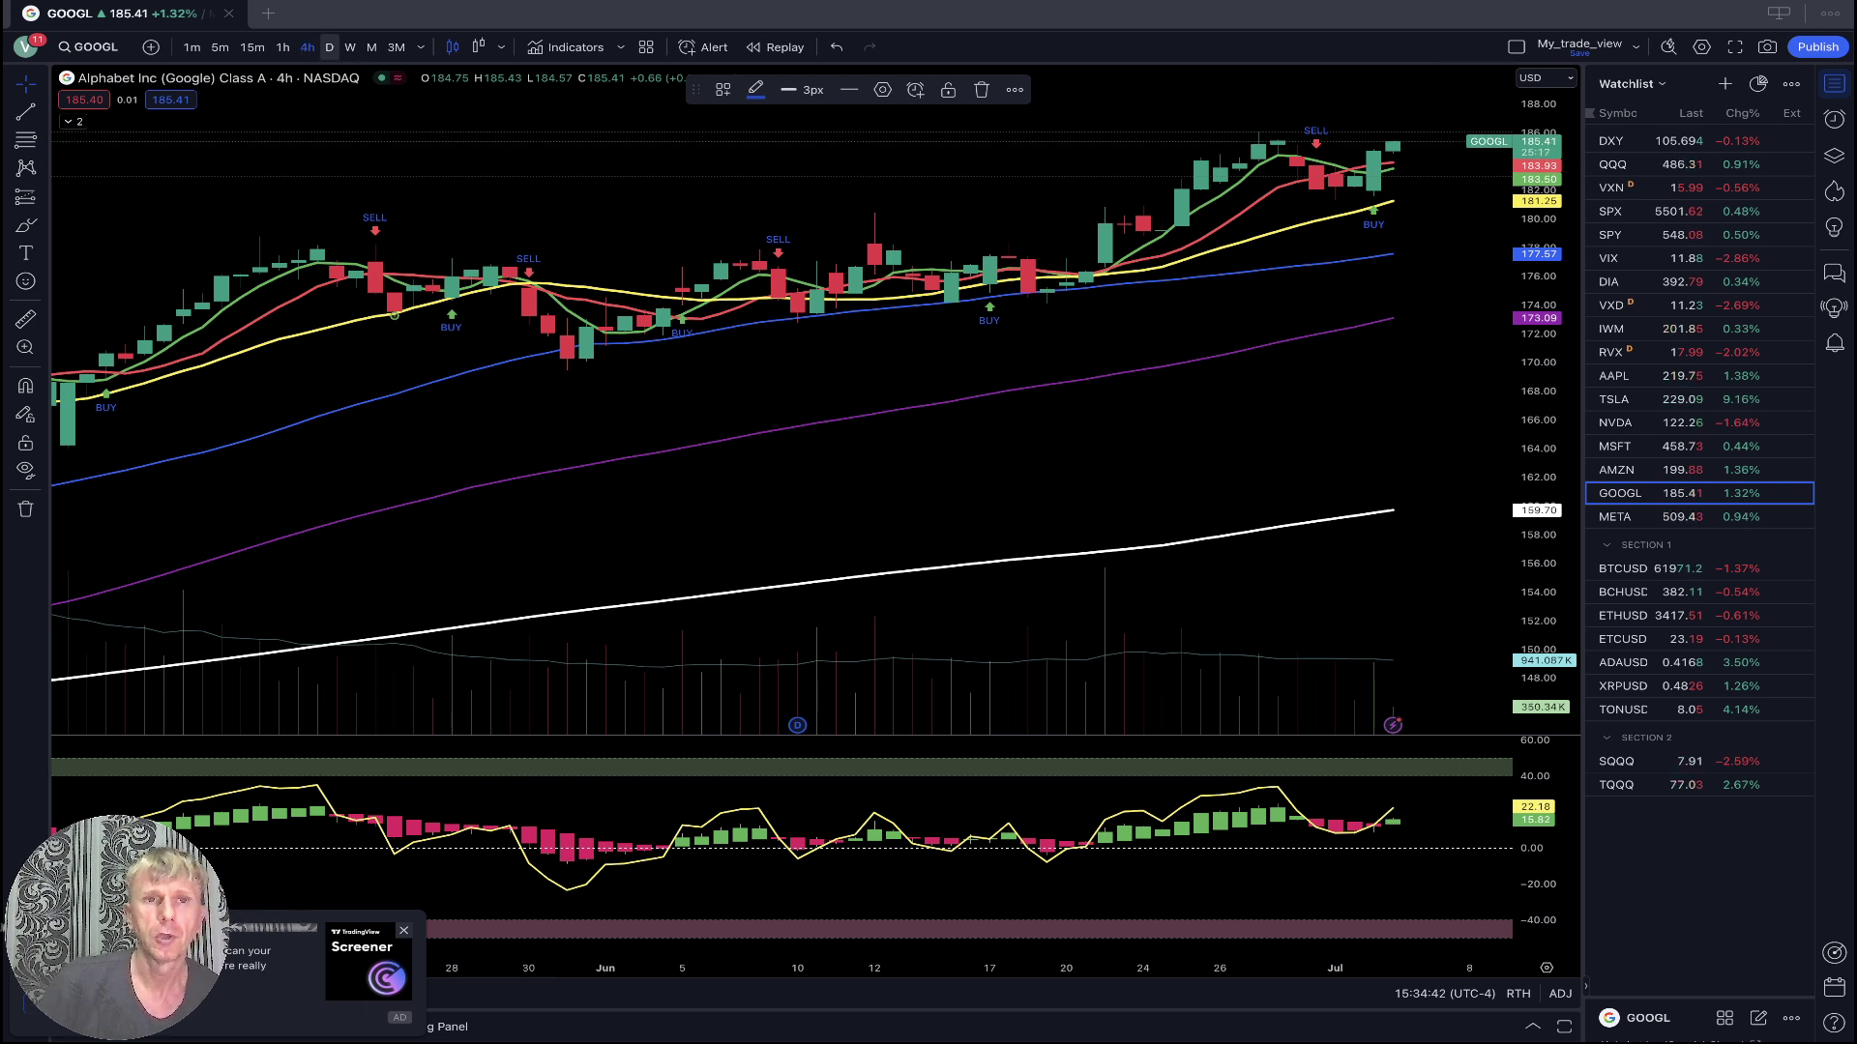
{"action": "left_click", "coordinate": [329, 48]}
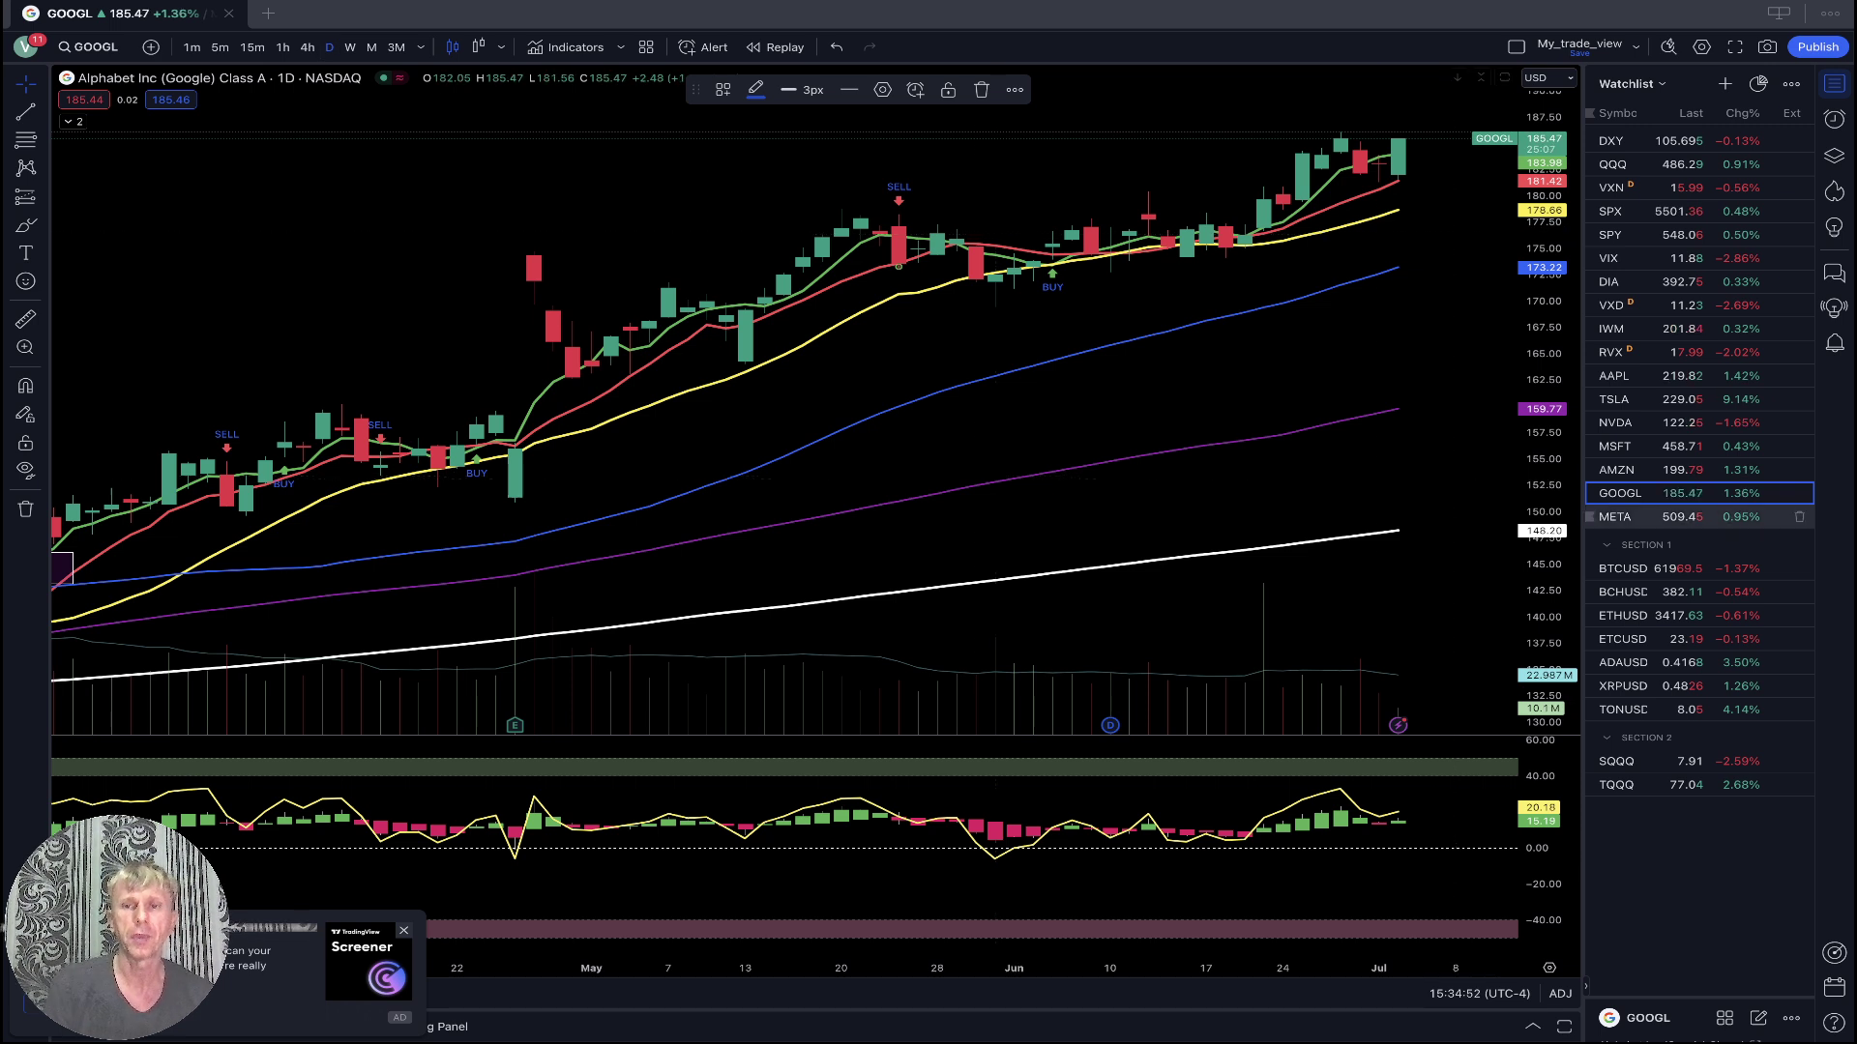
Examine the META chart on the daily, 4-hour and 1-hour timeframes, returning to the 4-hour timeframe.
{"action": "left_click", "coordinate": [1644, 516]}
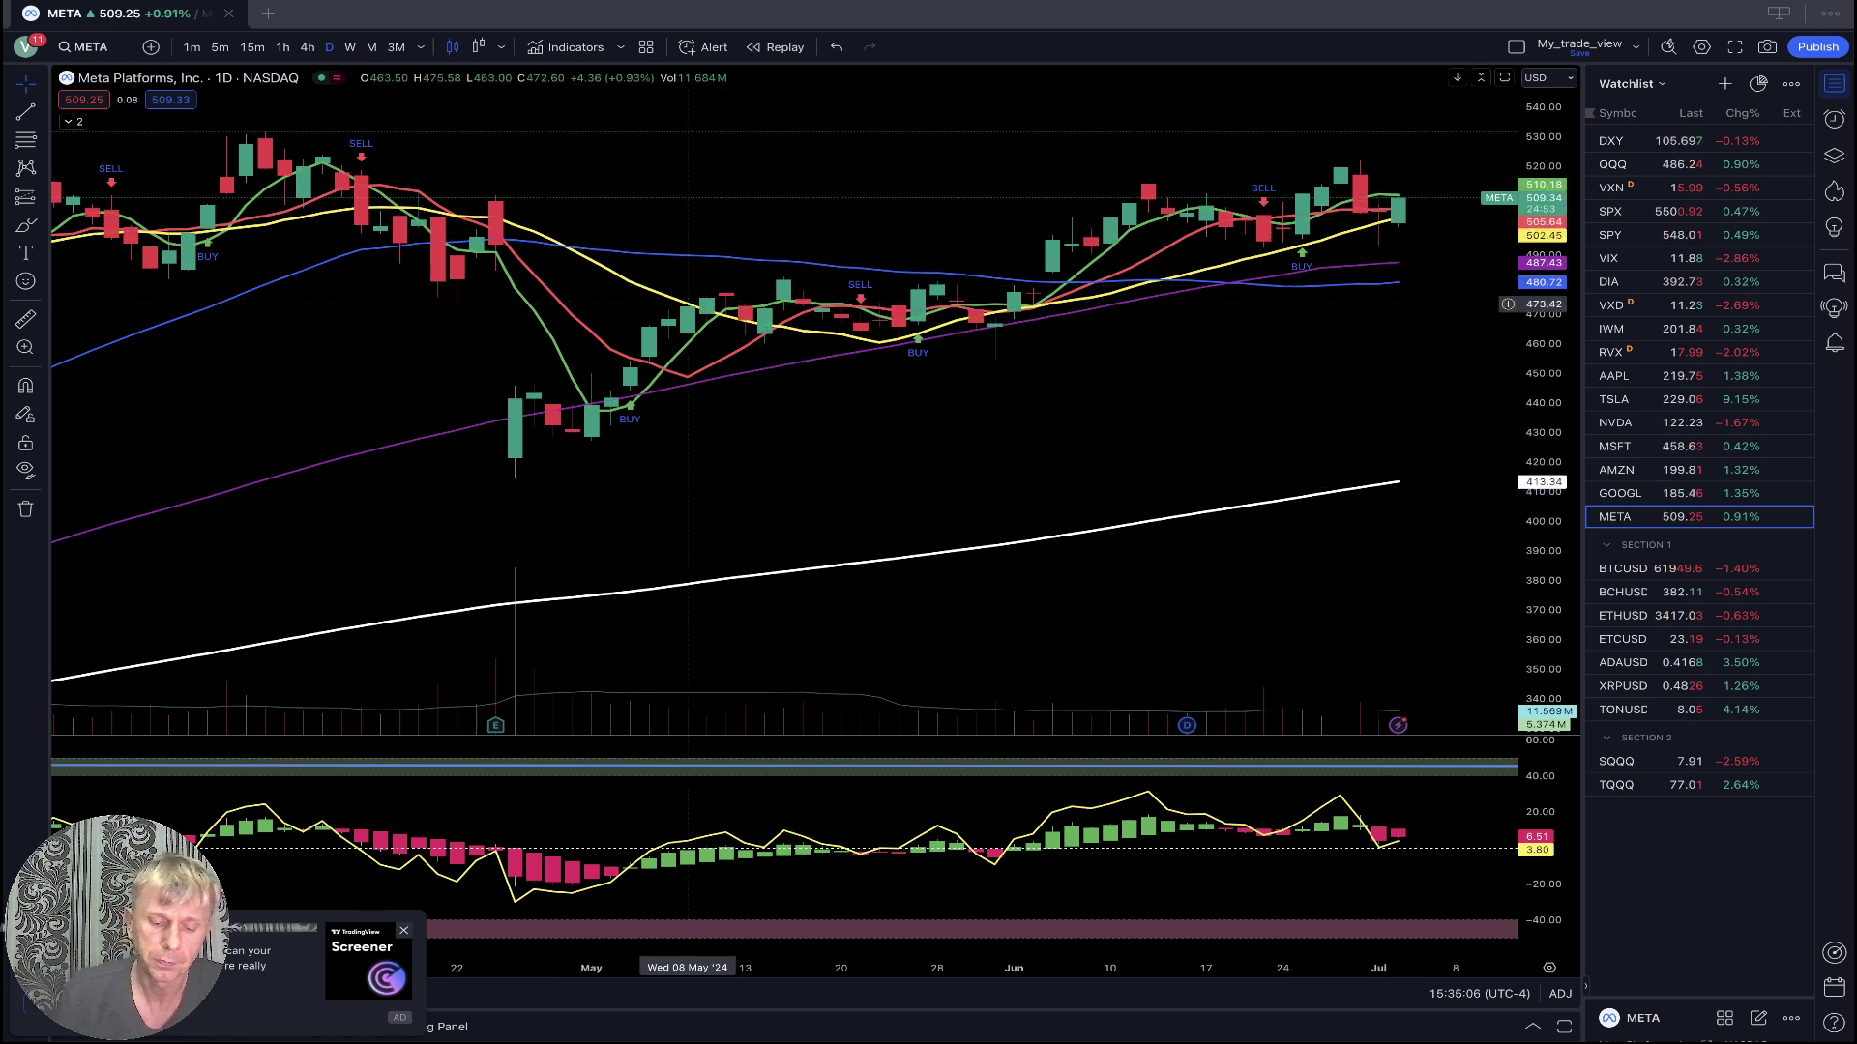
{"action": "left_click", "coordinate": [307, 46]}
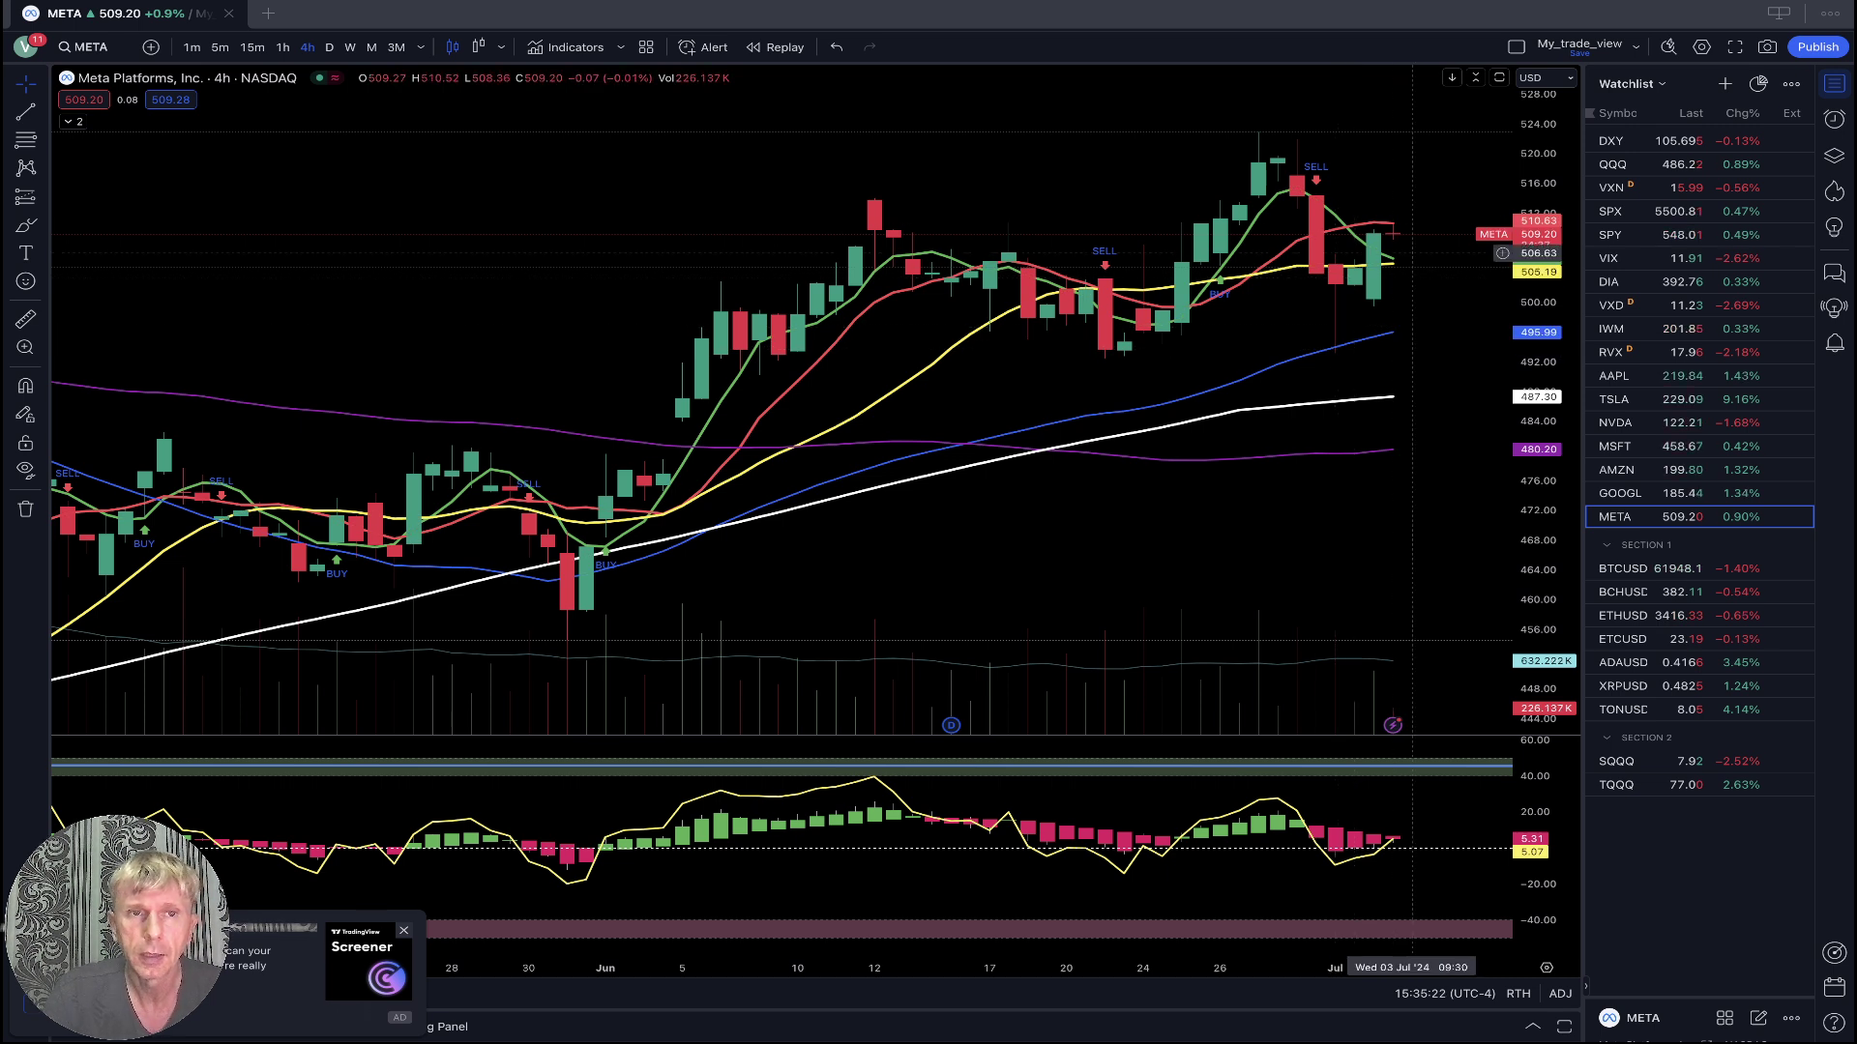
{"action": "left_click", "coordinate": [282, 46]}
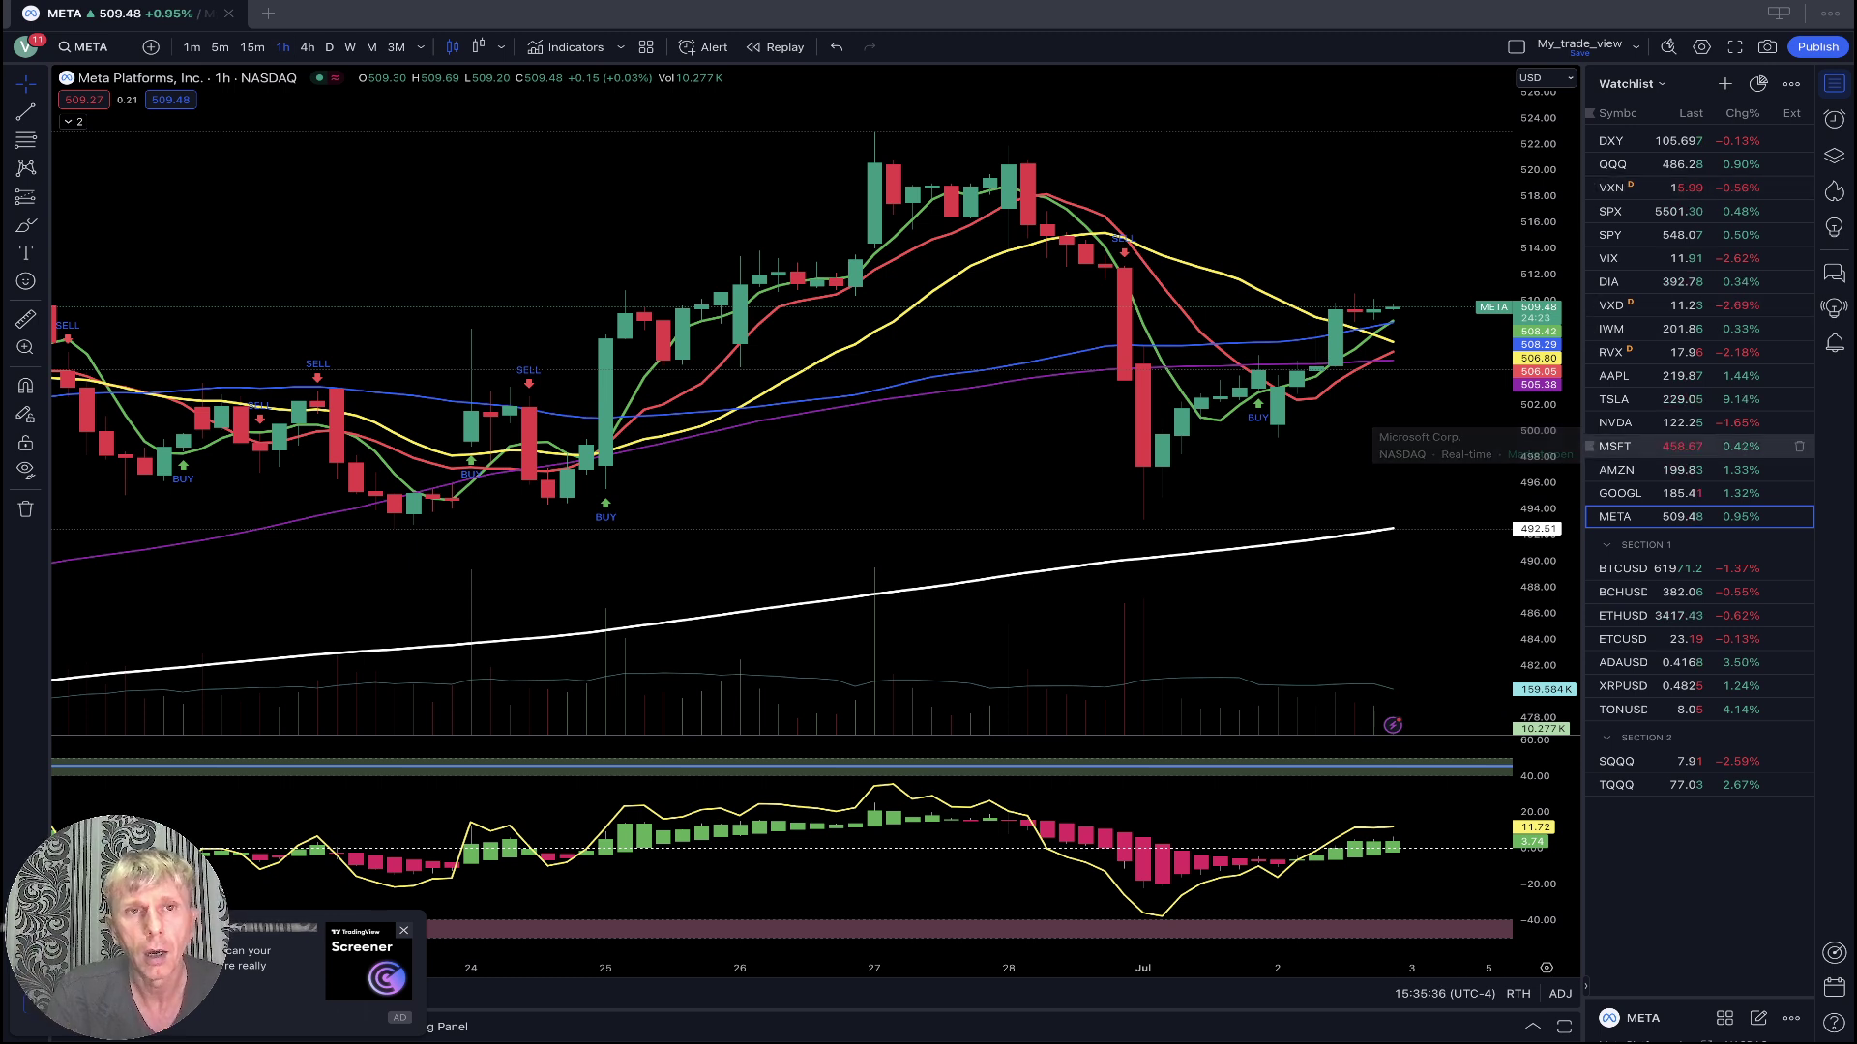
{"action": "left_click", "coordinate": [307, 47]}
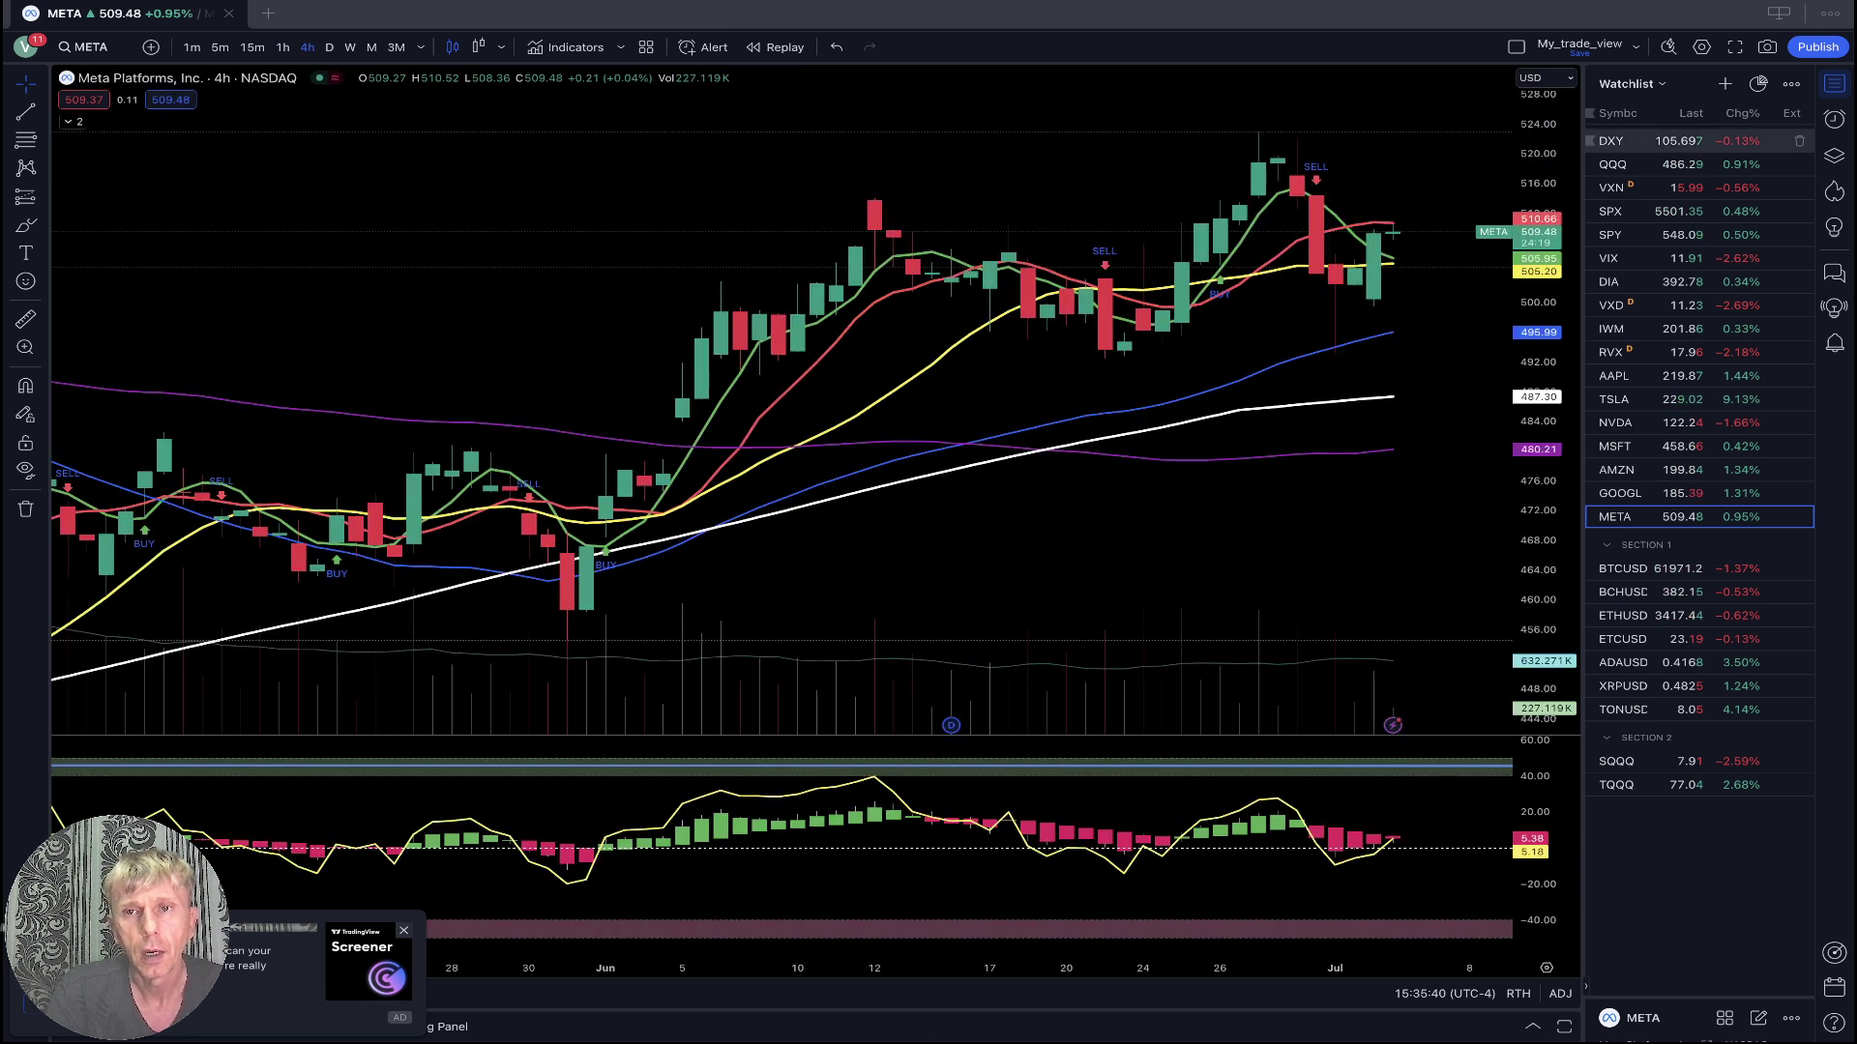
Review QQQ on the 4-hour chart and DXY on the 4-hour and daily charts, ending on QQQ's daily chart.
{"action": "left_click", "coordinate": [1644, 164]}
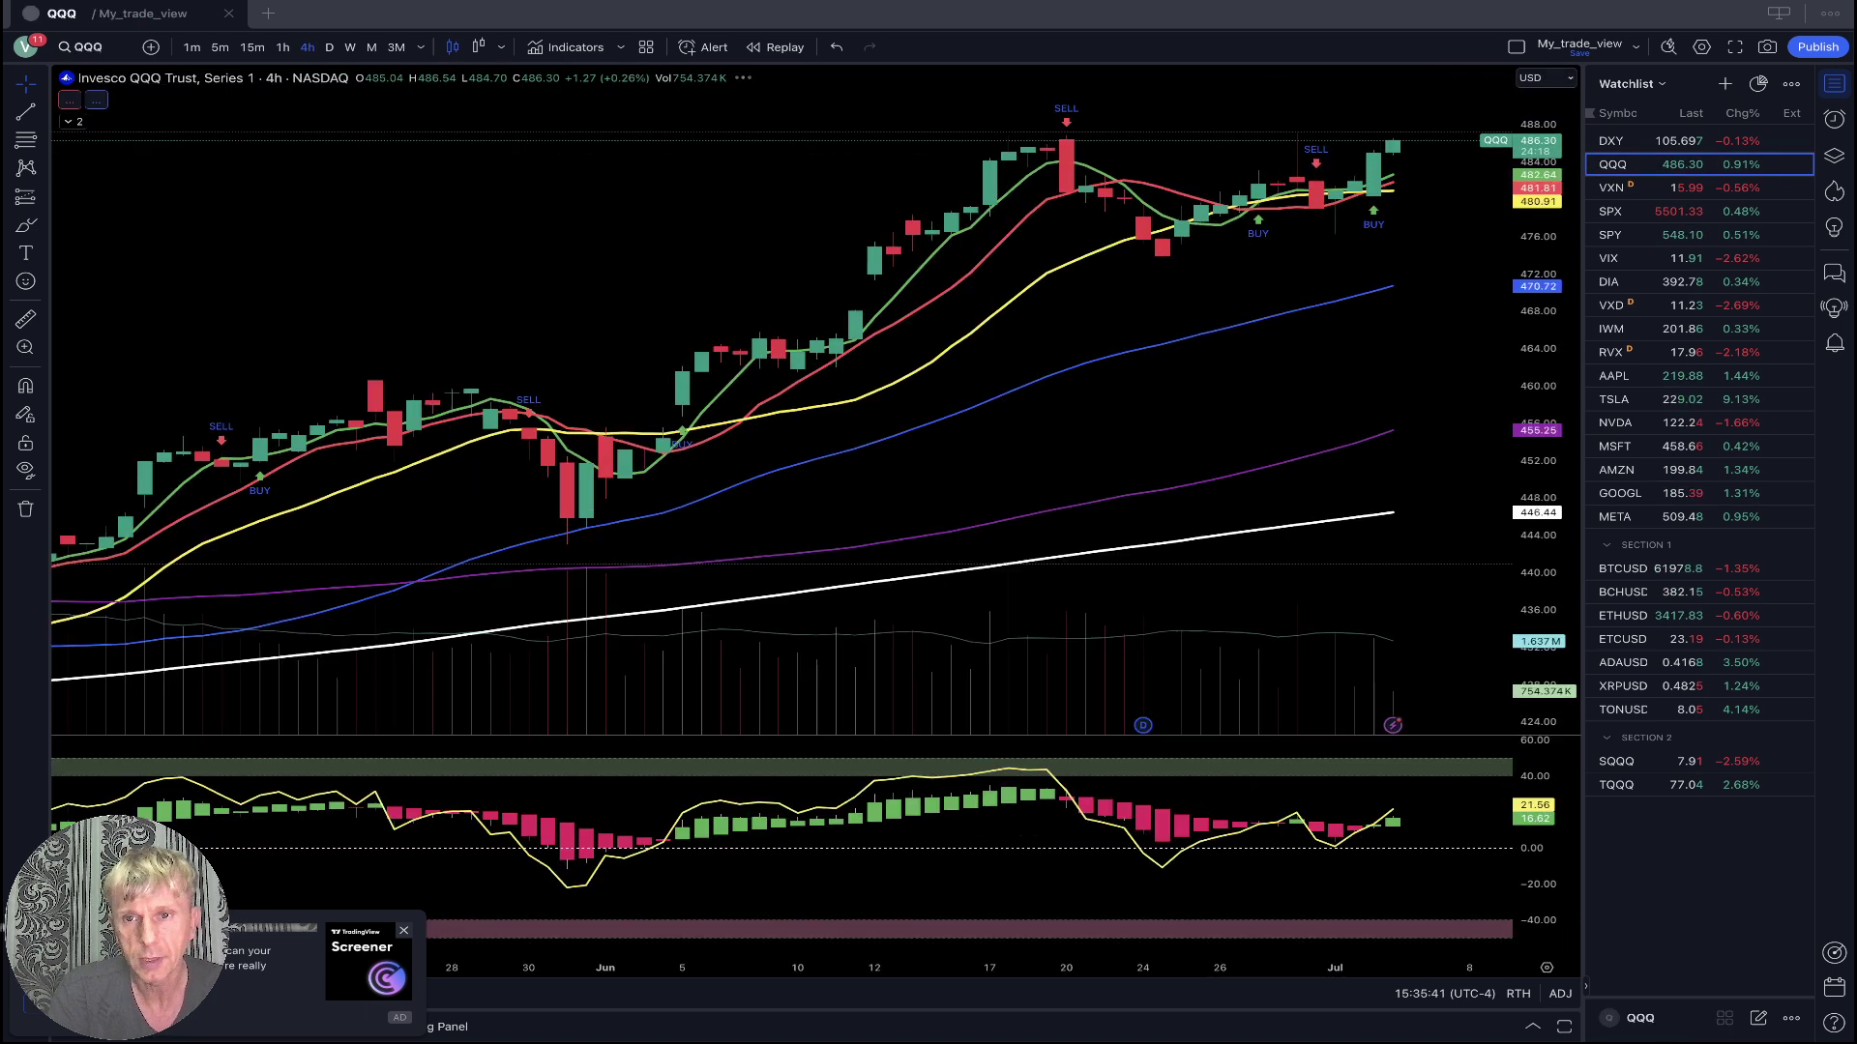
{"action": "left_click", "coordinate": [1644, 141]}
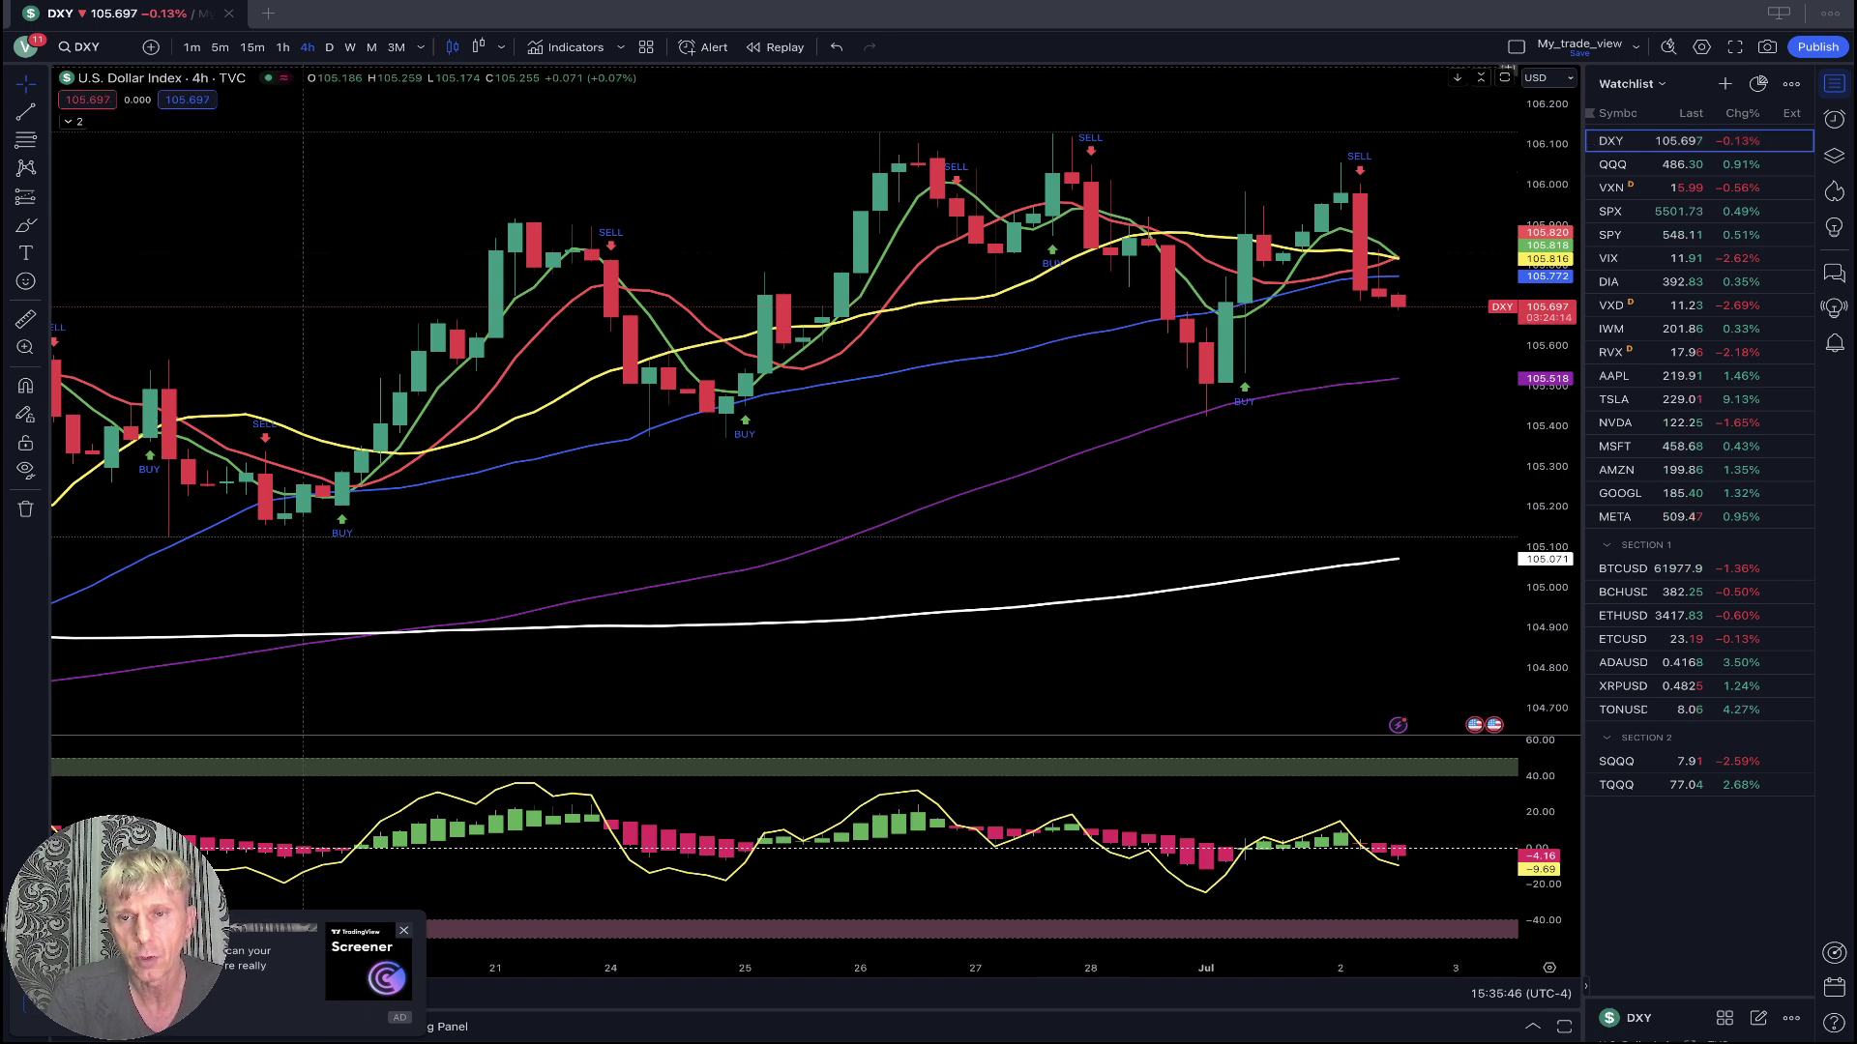
{"action": "left_click", "coordinate": [329, 47]}
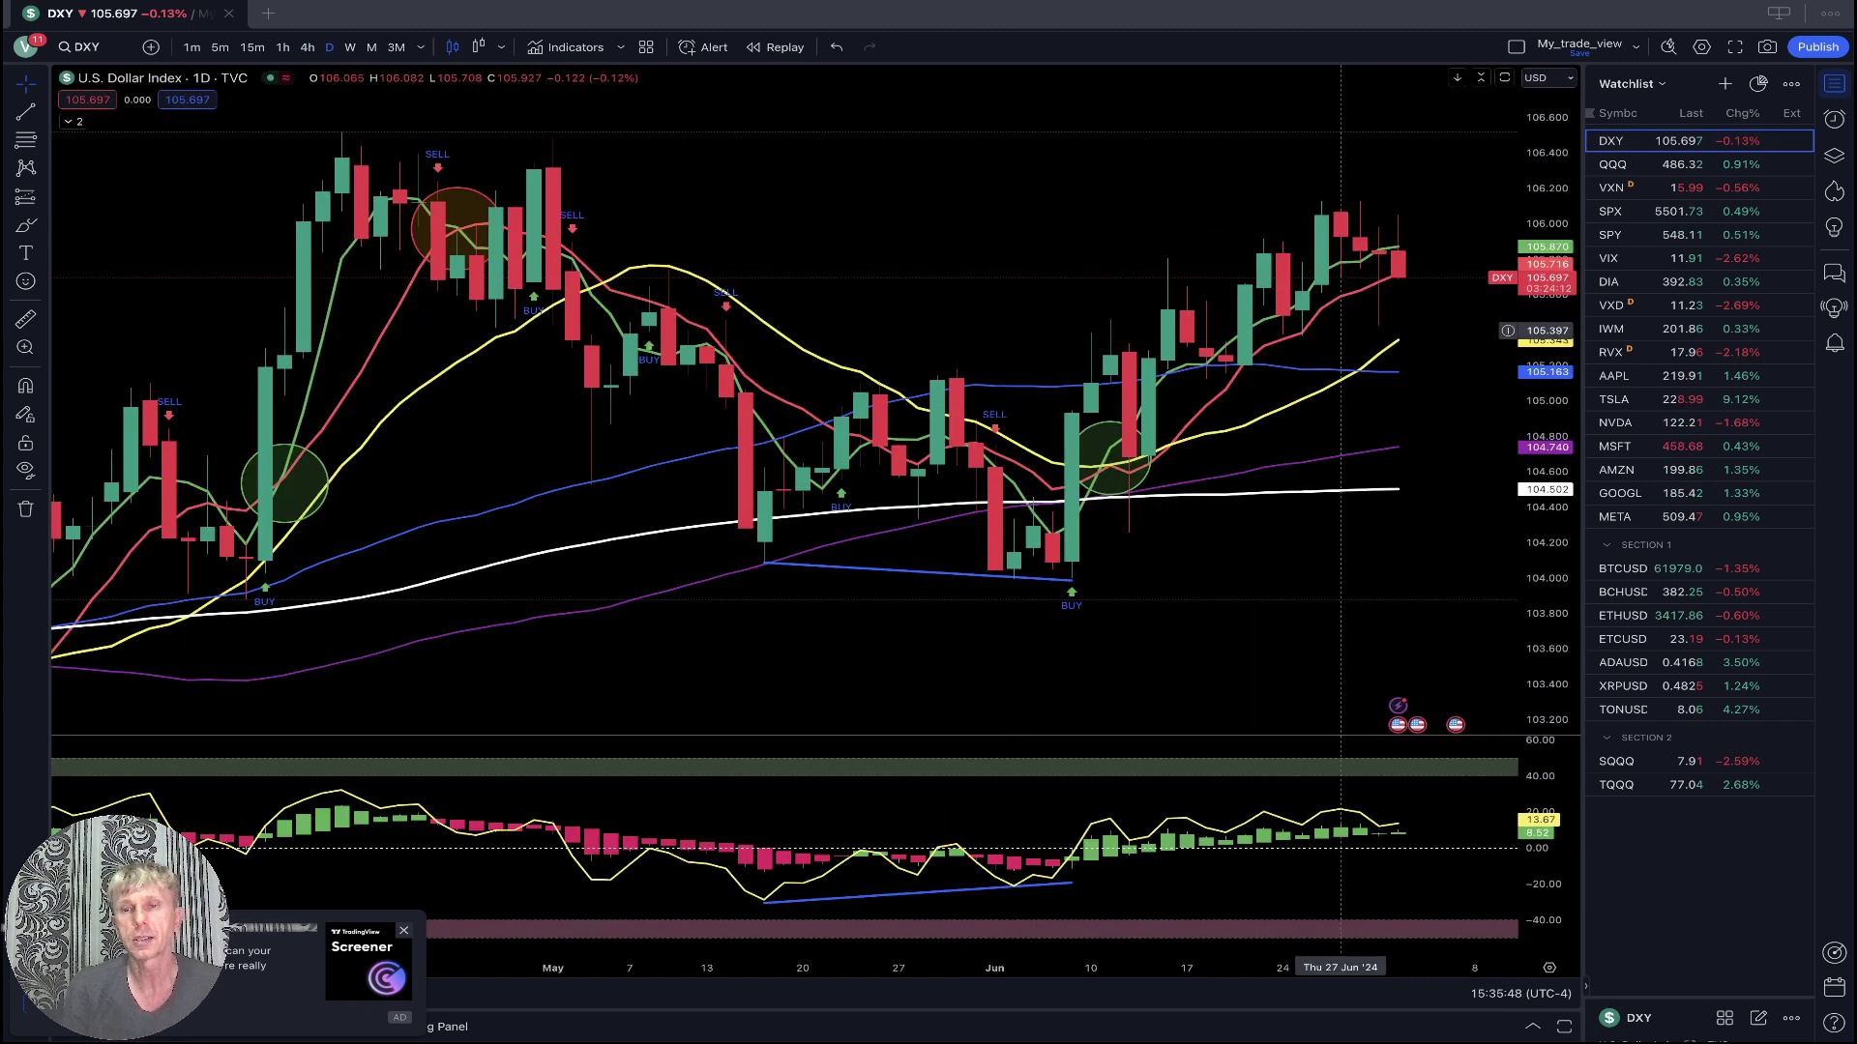
{"action": "left_click", "coordinate": [1635, 165]}
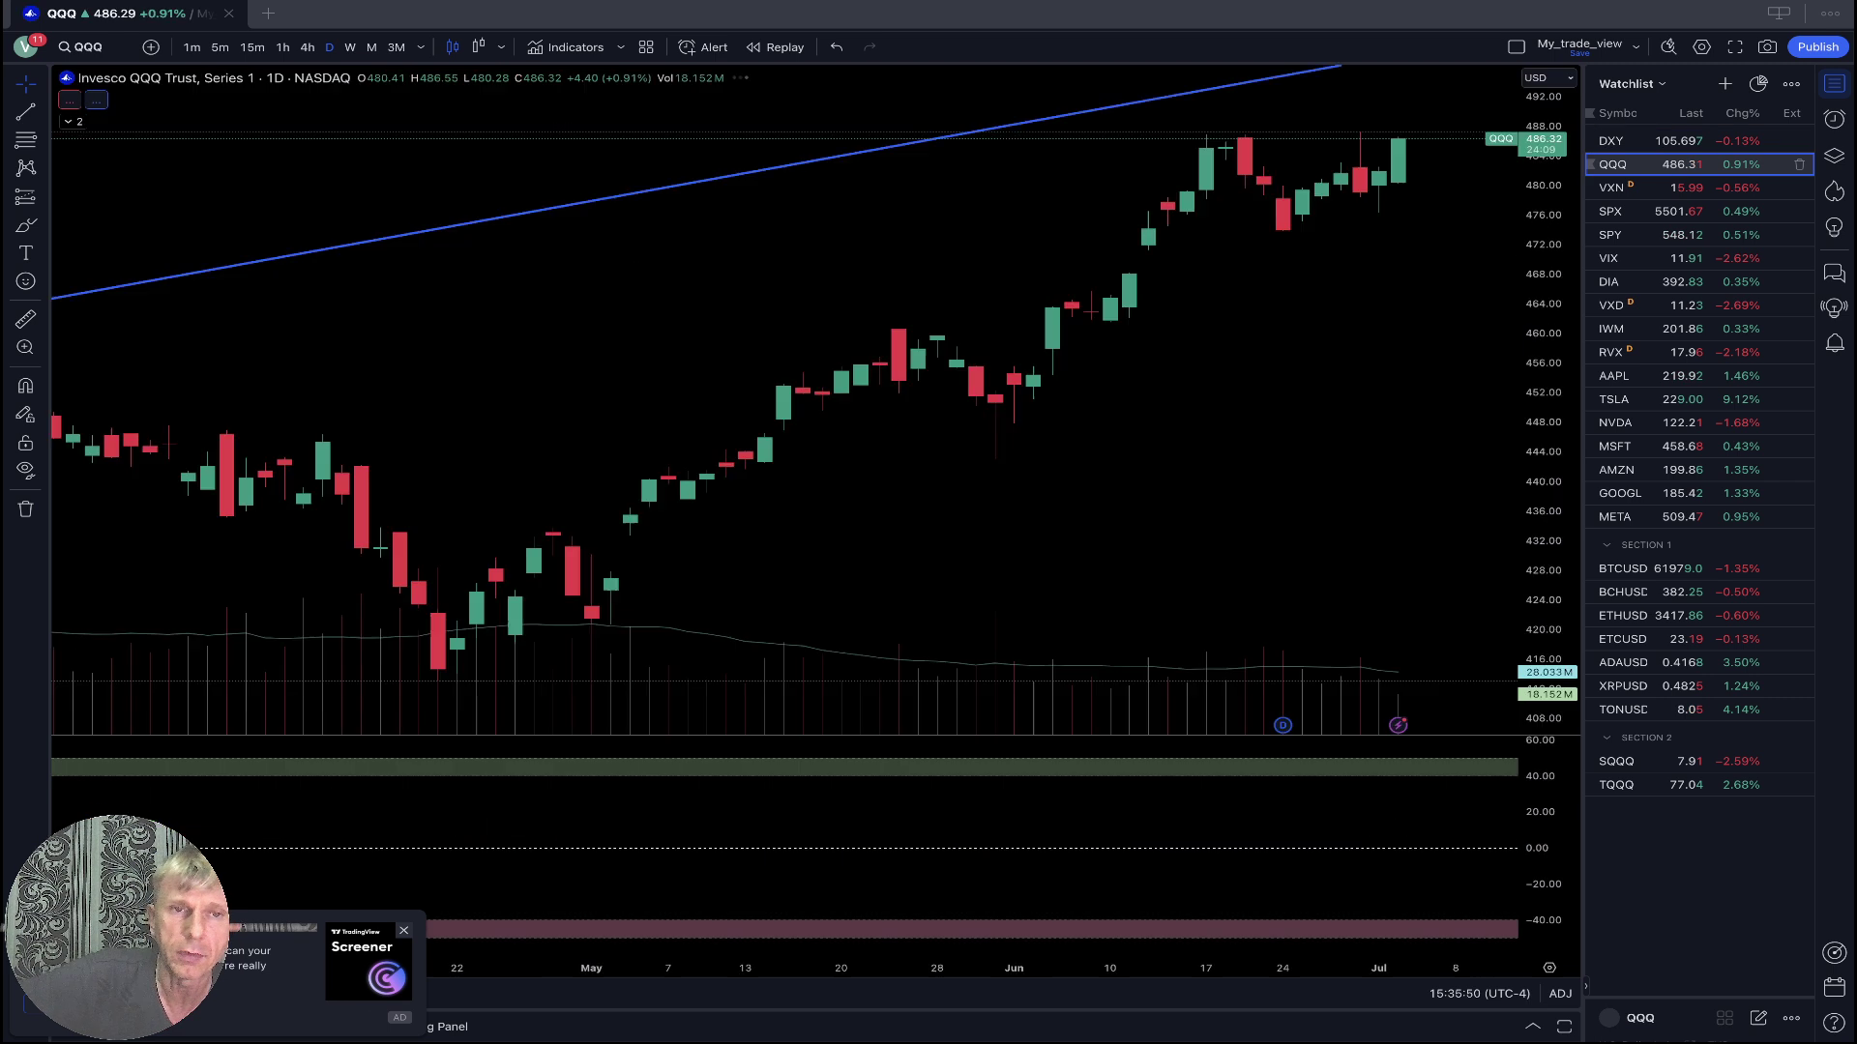